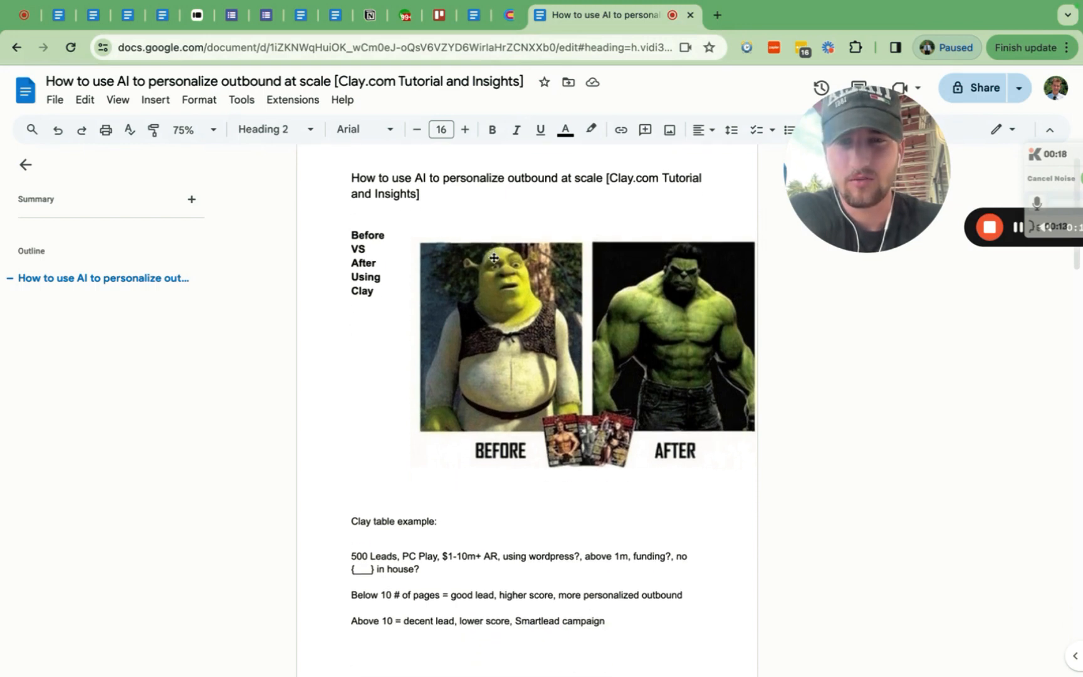
{"action": "scroll", "coordinate": [495, 198], "scroll_direction": "up", "scroll_amount": 1}
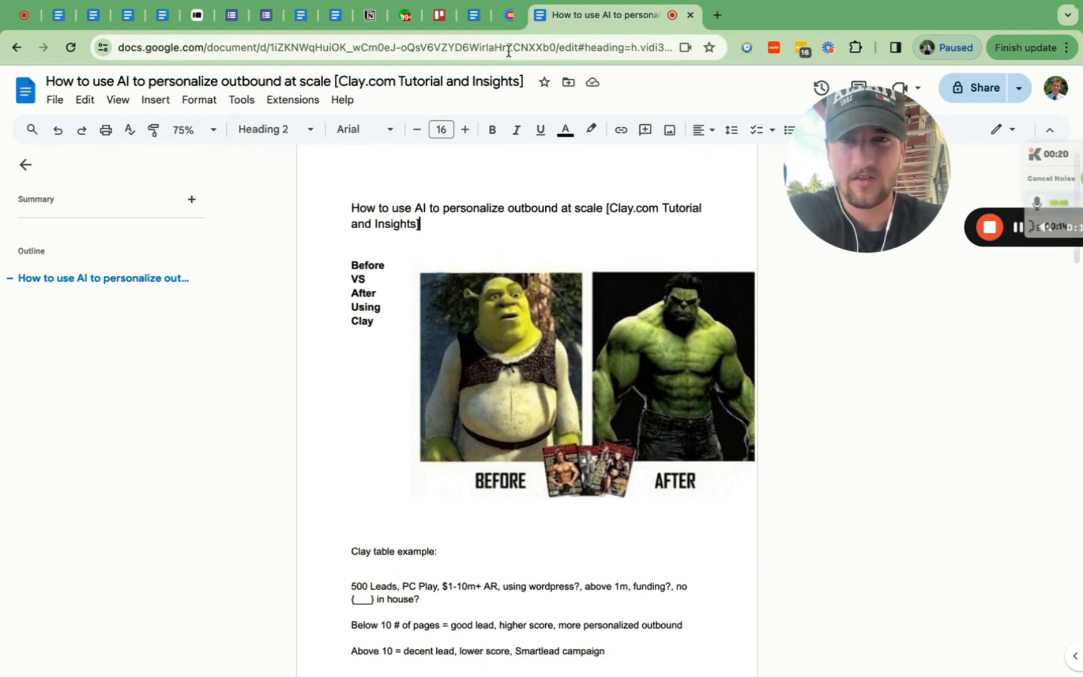
{"action": "scroll", "coordinate": [491, 220], "scroll_direction": "down", "scroll_amount": 1}
{"action": "scroll", "coordinate": [492, 221], "scroll_direction": "up", "scroll_amount": 1}
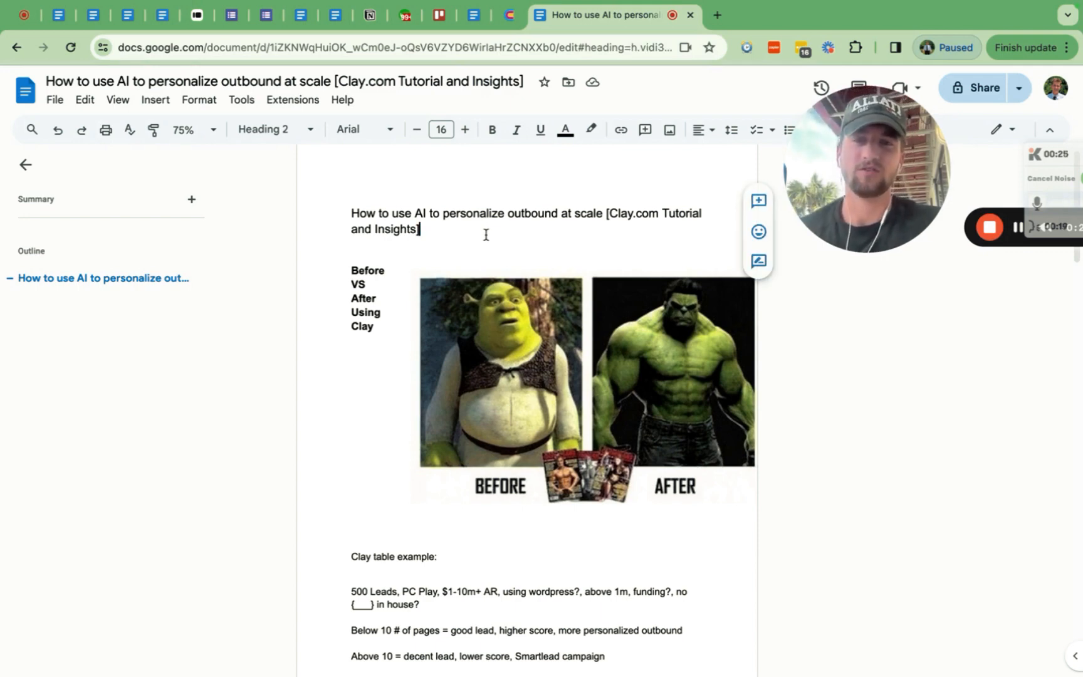
{"action": "scroll", "coordinate": [485, 235], "scroll_direction": "up", "scroll_amount": 1}
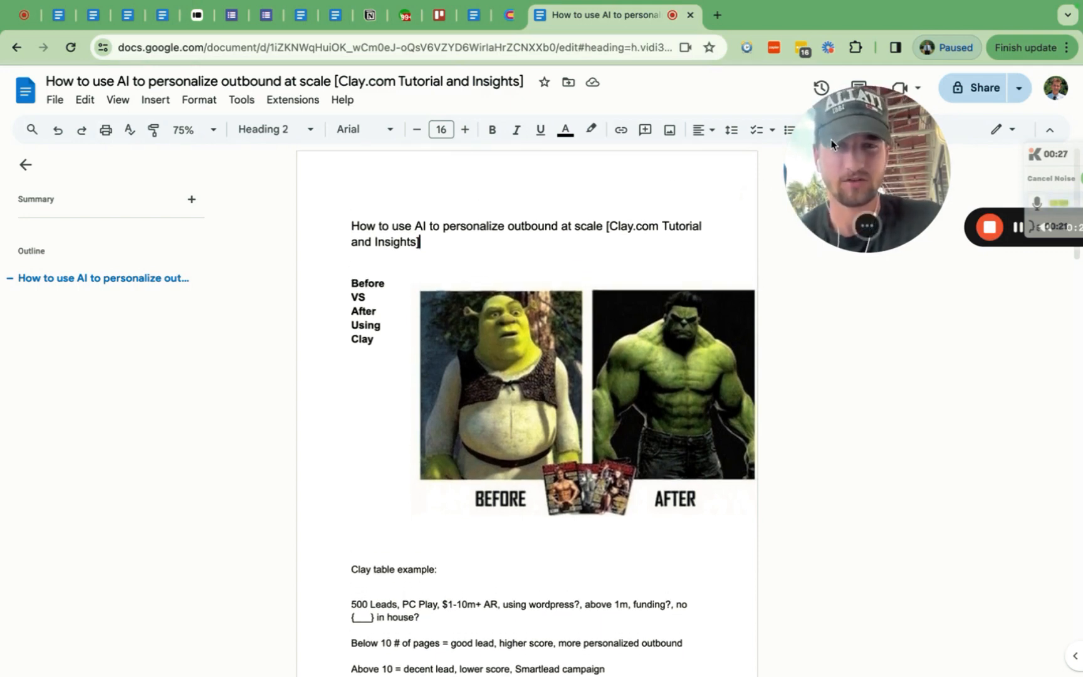
{"action": "left_click_drag", "start_coordinate": [832, 144], "coordinate": [827, 391]}
{"action": "scroll", "coordinate": [577, 431], "scroll_direction": "down", "scroll_amount": 1}
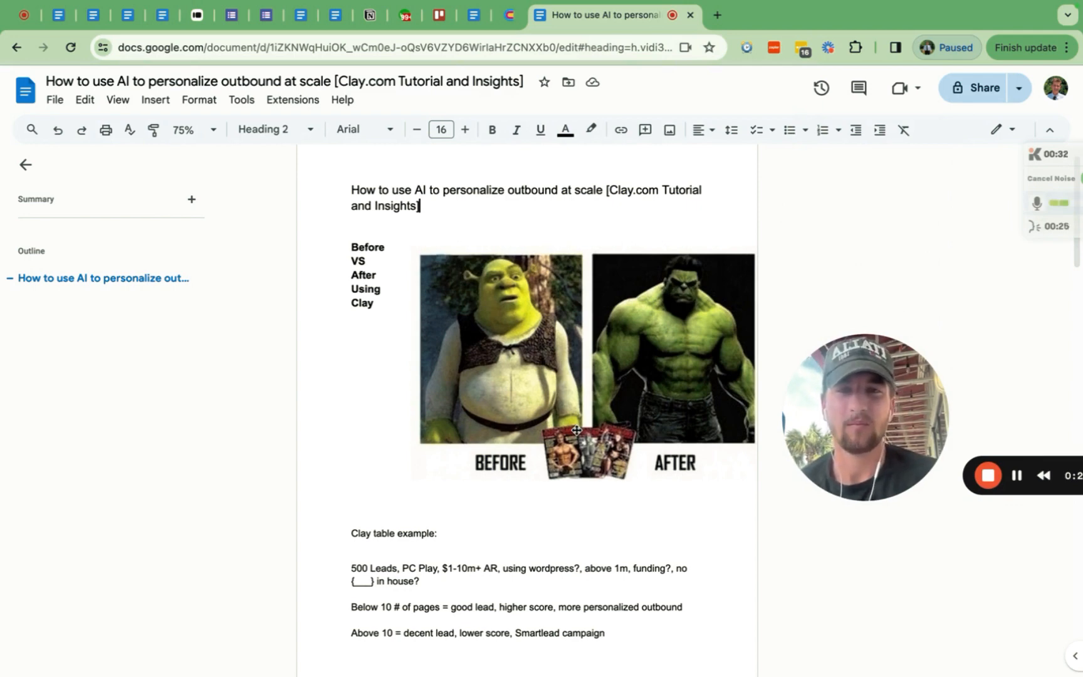
{"action": "scroll", "coordinate": [513, 225], "scroll_direction": "up", "scroll_amount": 1}
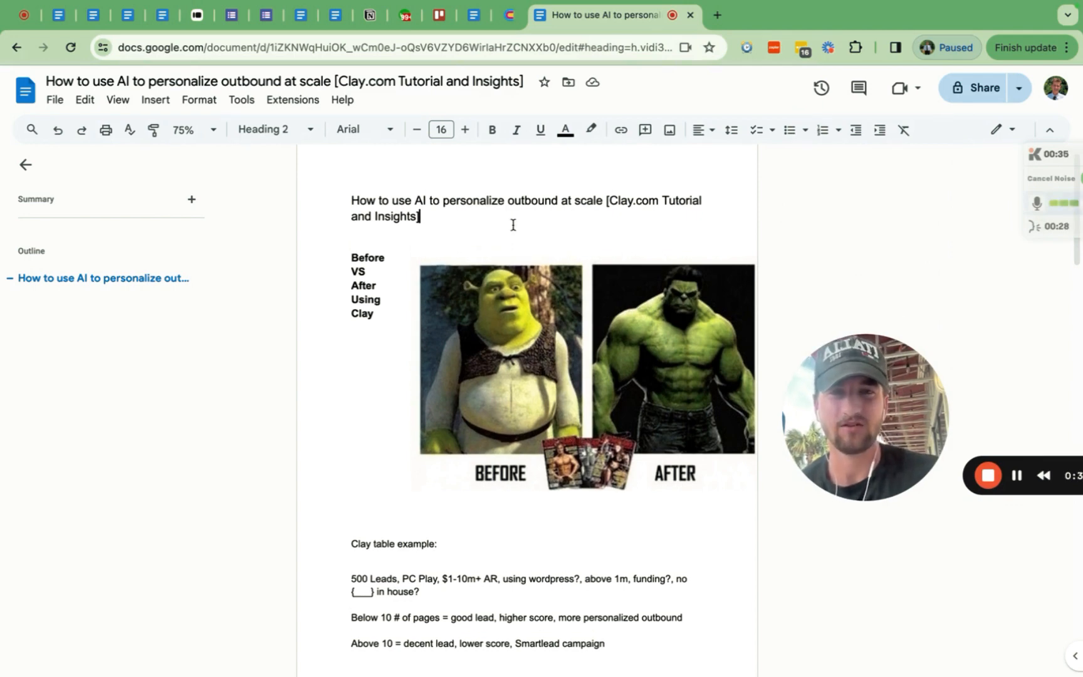
- Review the Clay table example, highlighting the lead criteria and the two scoring rules for below and above 10 pages
{"action": "scroll", "coordinate": [482, 223], "scroll_direction": "down", "scroll_amount": 3}
{"action": "scroll", "coordinate": [481, 222], "scroll_direction": "down", "scroll_amount": 8}
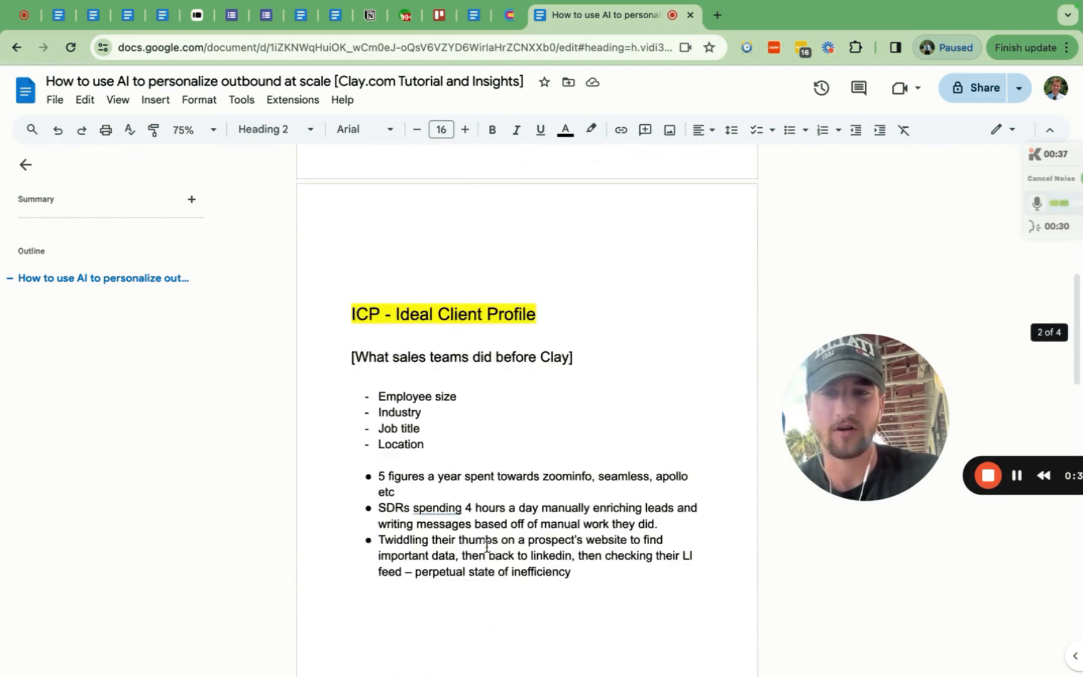
{"action": "scroll", "coordinate": [526, 330], "scroll_direction": "up", "scroll_amount": 12}
{"action": "scroll", "coordinate": [526, 330], "scroll_direction": "down", "scroll_amount": 1}
{"action": "scroll", "coordinate": [681, 415], "scroll_direction": "up", "scroll_amount": 1}
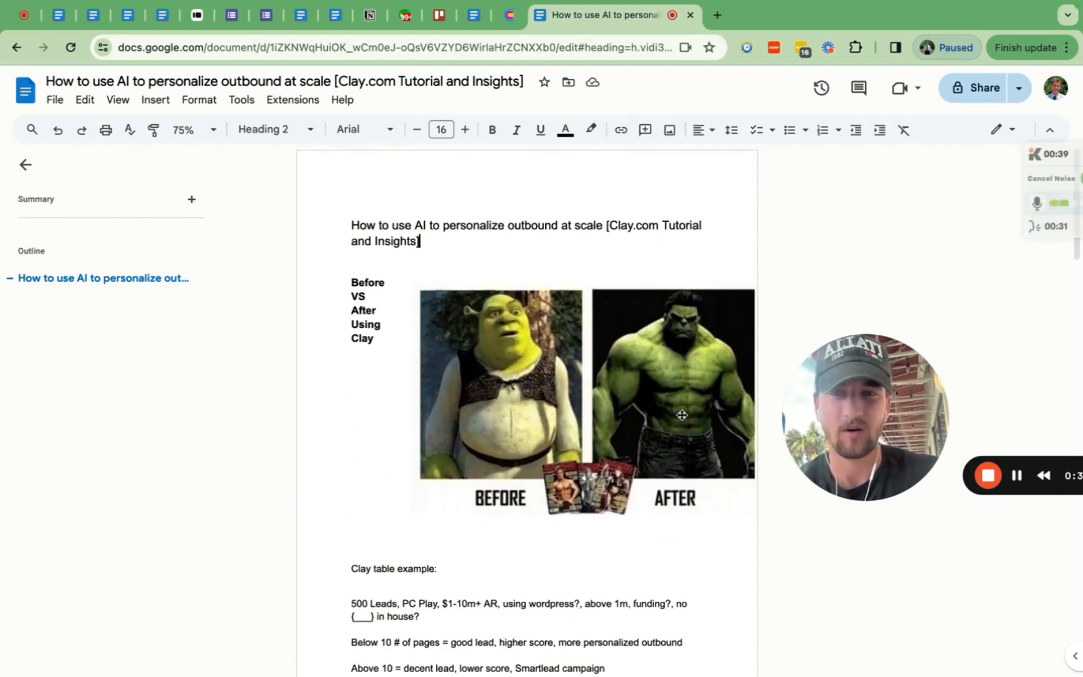
{"action": "scroll", "coordinate": [681, 416], "scroll_direction": "down", "scroll_amount": 4}
{"action": "left_click_drag", "start_coordinate": [612, 475], "coordinate": [353, 411]}
{"action": "left_click", "coordinate": [440, 391]}
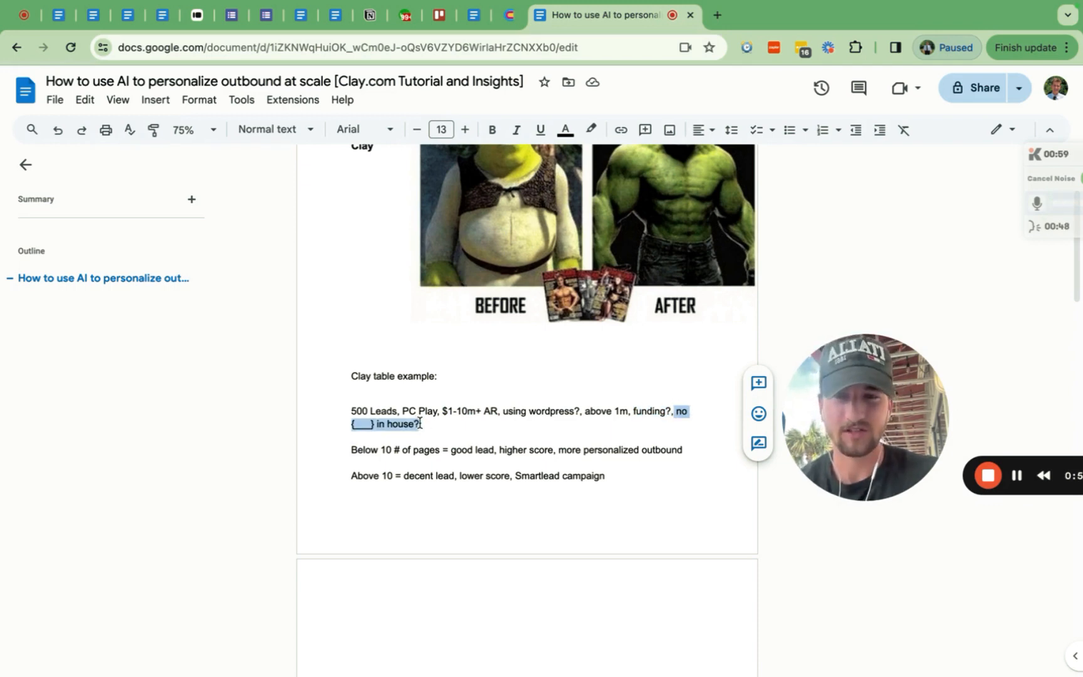
{"action": "scroll", "coordinate": [419, 424], "scroll_direction": "down", "scroll_amount": 1}
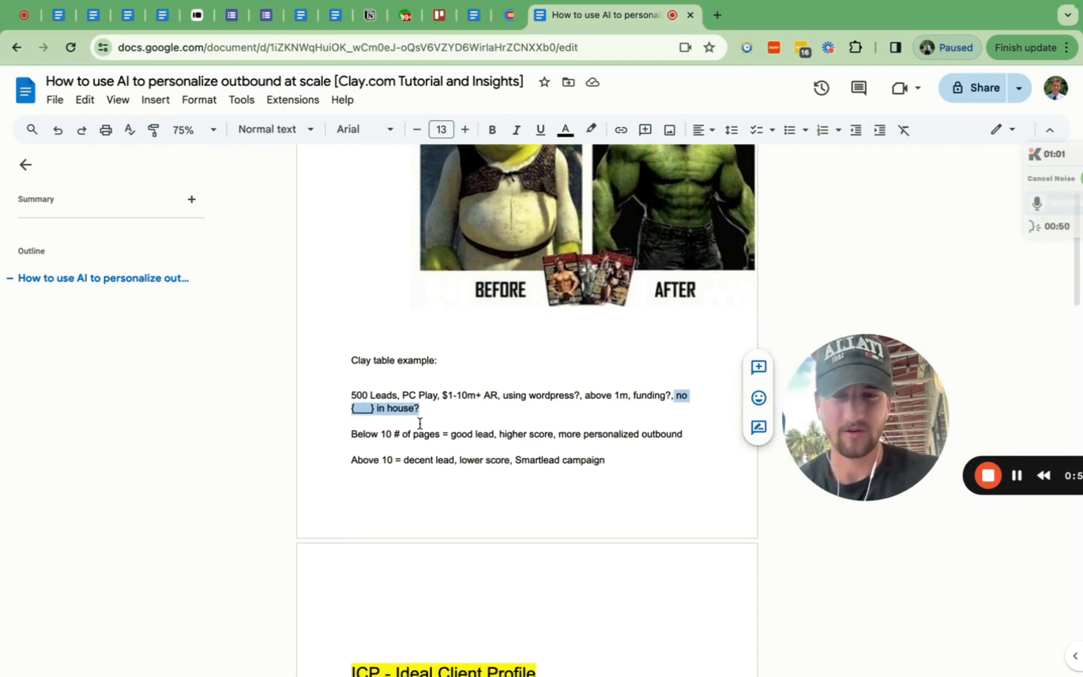
{"action": "left_click_drag", "start_coordinate": [352, 435], "coordinate": [499, 435]}
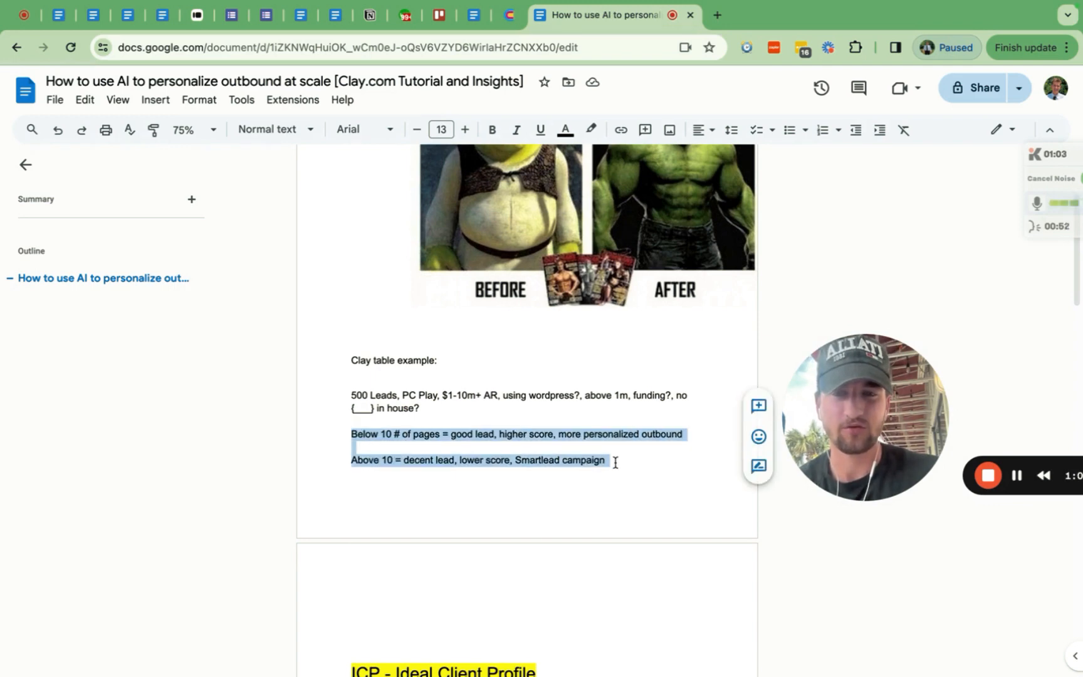
{"action": "scroll", "coordinate": [609, 459], "scroll_direction": "down", "scroll_amount": 3}
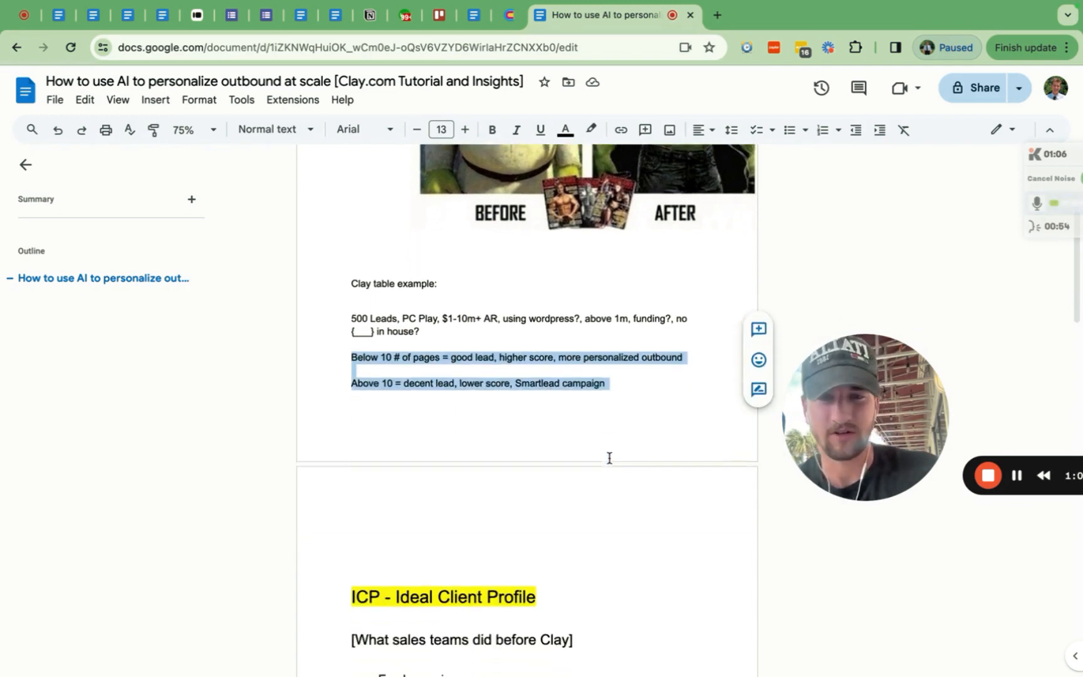
- Read the ICP - Ideal Client Profile section on what sales teams did before Clay
{"action": "double_click", "coordinate": [582, 530]}
{"action": "scroll", "coordinate": [582, 530], "scroll_direction": "down", "scroll_amount": 3}
{"action": "scroll", "coordinate": [564, 435], "scroll_direction": "down", "scroll_amount": 3}
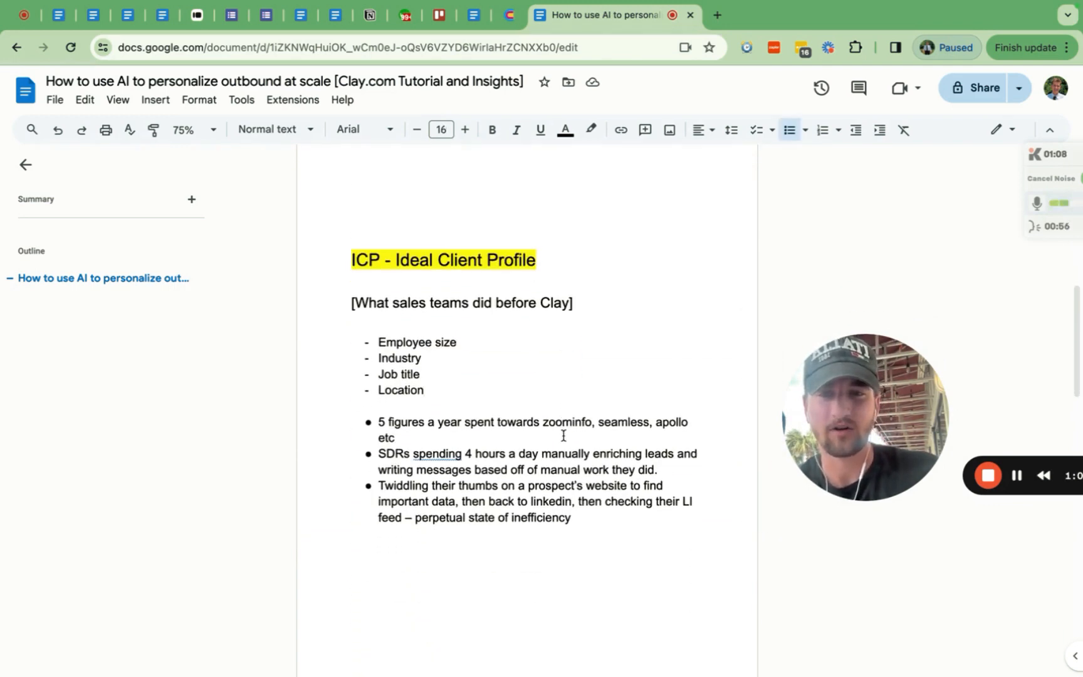
{"action": "scroll", "coordinate": [539, 360], "scroll_direction": "up", "scroll_amount": 1}
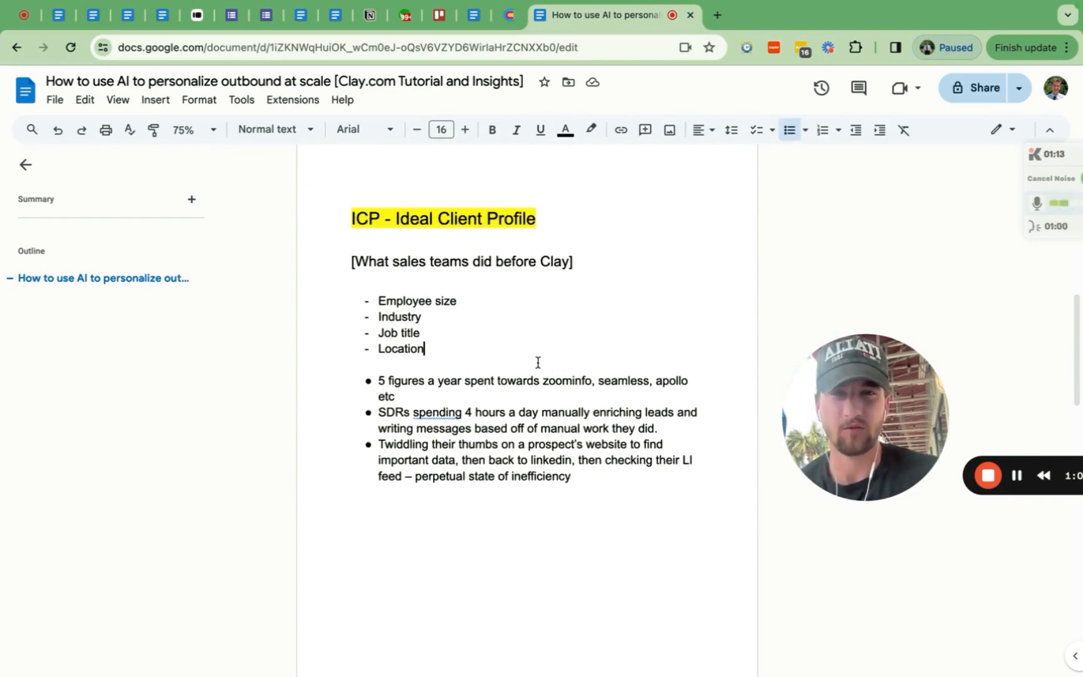
{"action": "scroll", "coordinate": [539, 351], "scroll_direction": "down", "scroll_amount": 1}
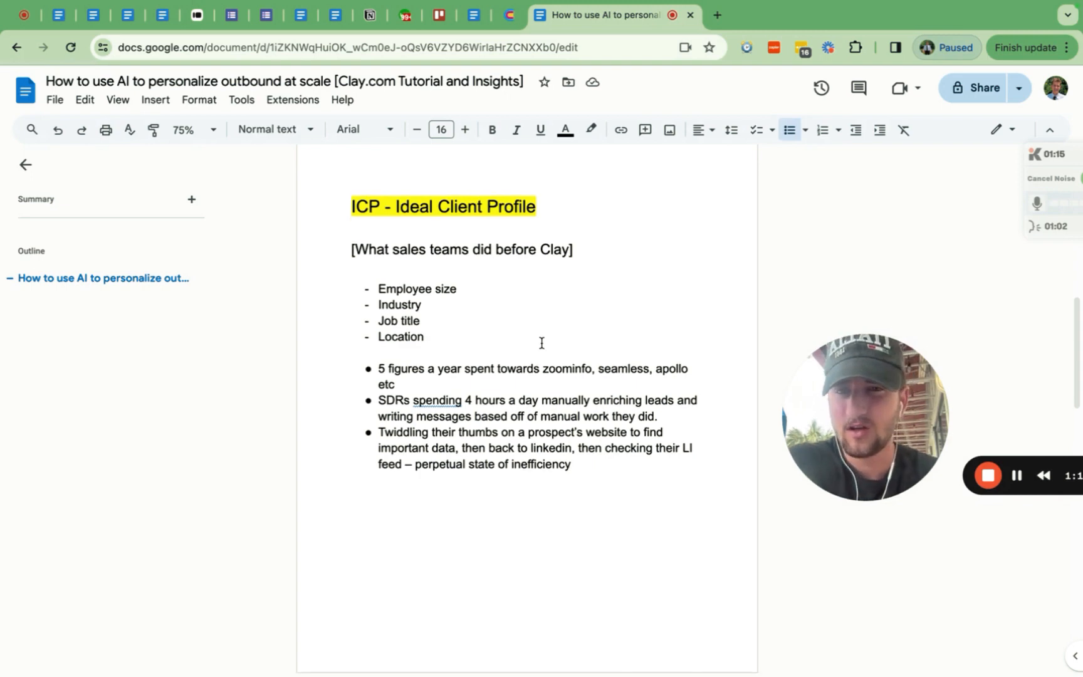
{"action": "left_click", "coordinate": [352, 207]}
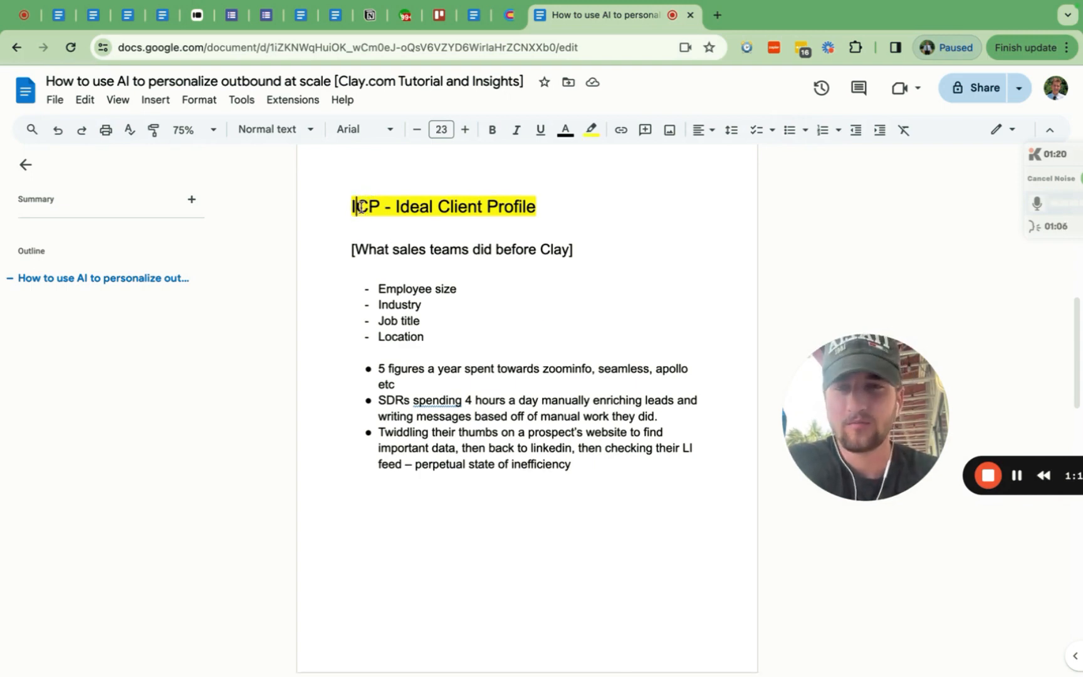
{"action": "scroll", "coordinate": [359, 207], "scroll_direction": "up", "scroll_amount": 10}
{"action": "scroll", "coordinate": [361, 208], "scroll_direction": "down", "scroll_amount": 10}
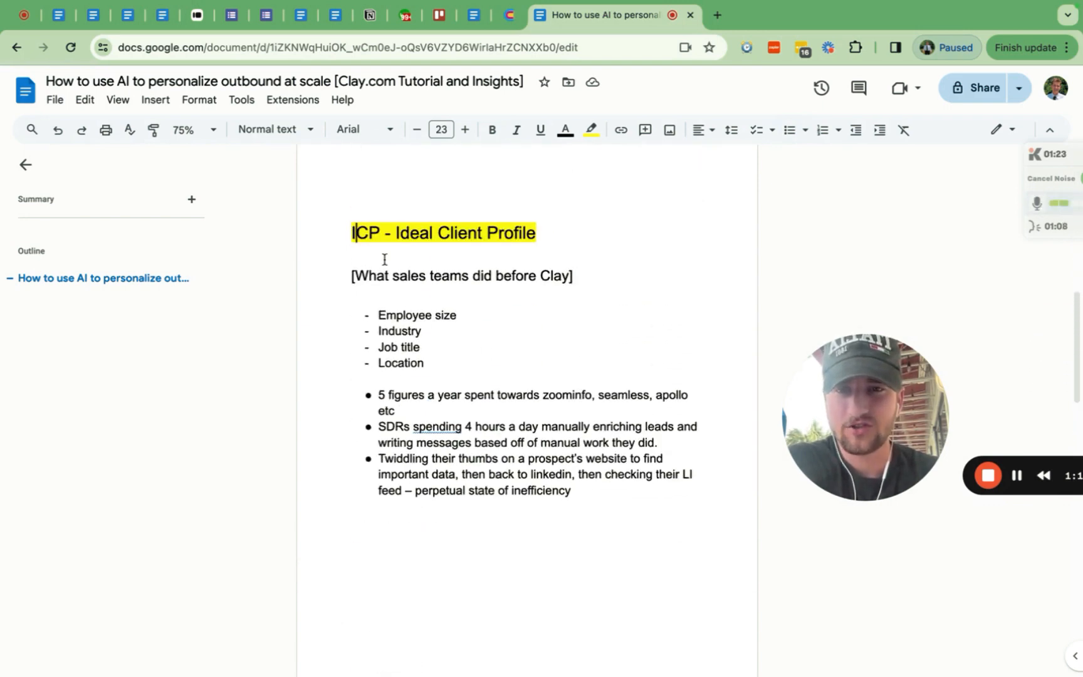
{"action": "scroll", "coordinate": [368, 250], "scroll_direction": "down", "scroll_amount": 1}
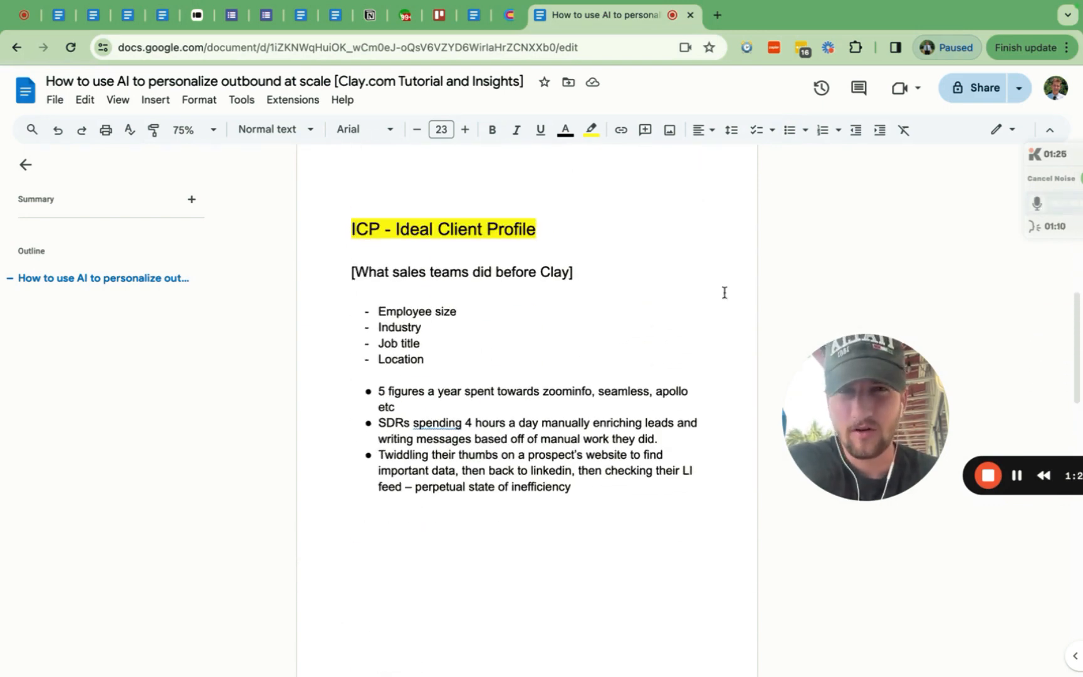
{"action": "left_click_drag", "start_coordinate": [844, 373], "coordinate": [846, 244]}
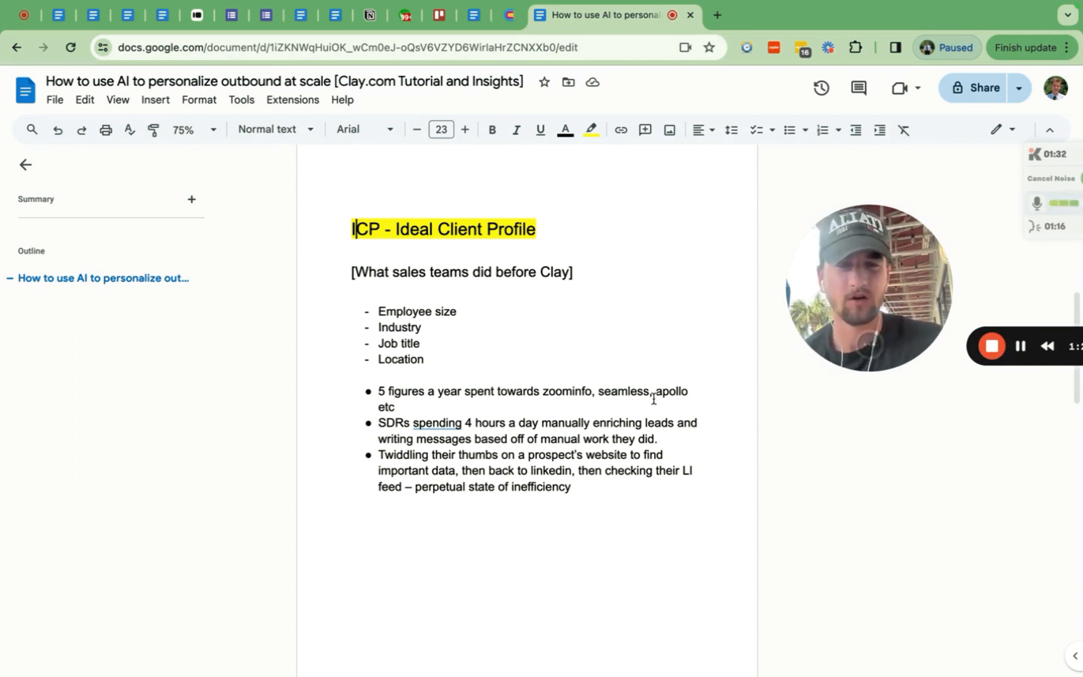
- Add an "etc" item after Location in the Ideal Client Profile's dashed list
{"action": "scroll", "coordinate": [649, 402], "scroll_direction": "down", "scroll_amount": 1}
{"action": "left_click_drag", "start_coordinate": [452, 346], "coordinate": [370, 292]}
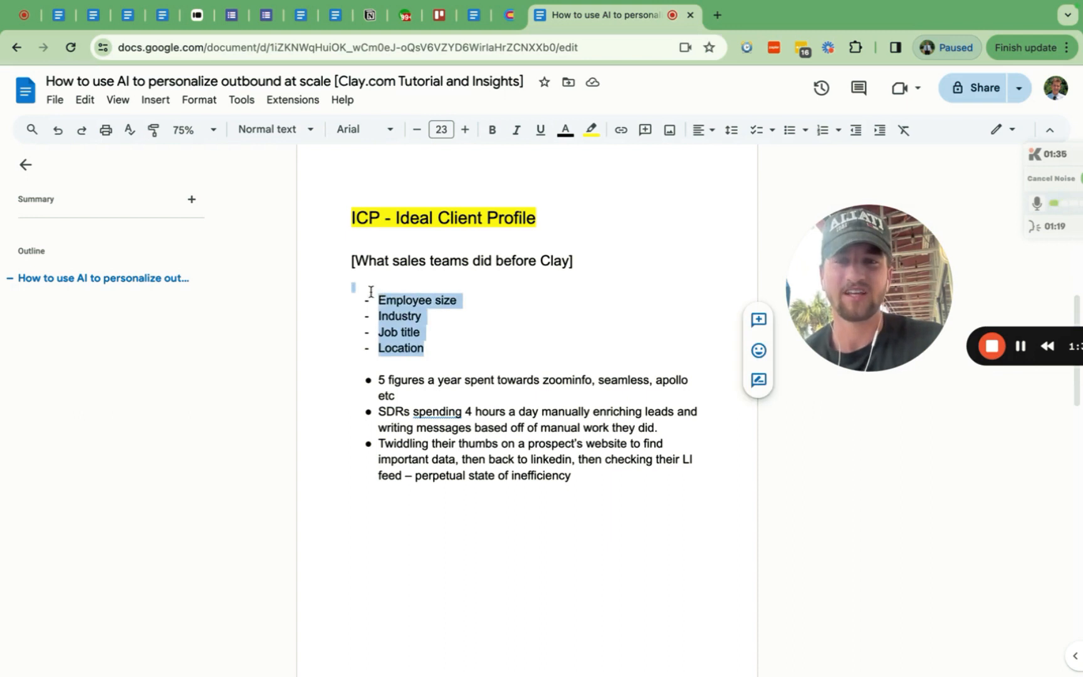
{"action": "left_click", "coordinate": [442, 358]}
{"action": "key", "text": "Left"}
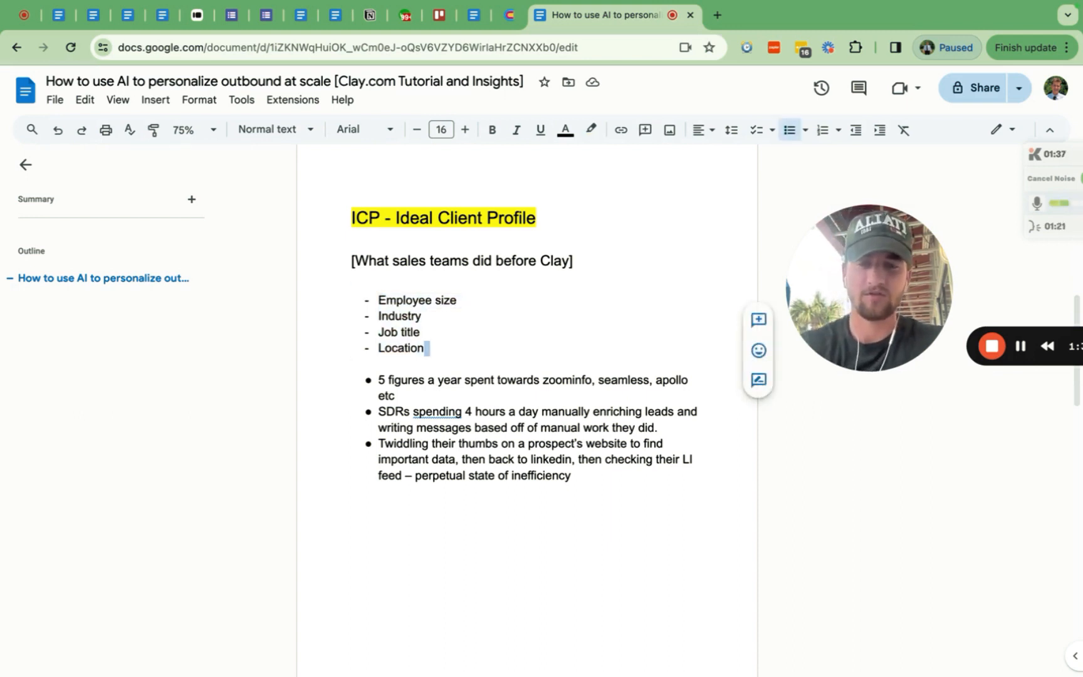
{"action": "key", "text": "Return"}
{"action": "type", "text": "etc"}
{"action": "left_click_drag", "start_coordinate": [443, 358], "coordinate": [373, 294]}
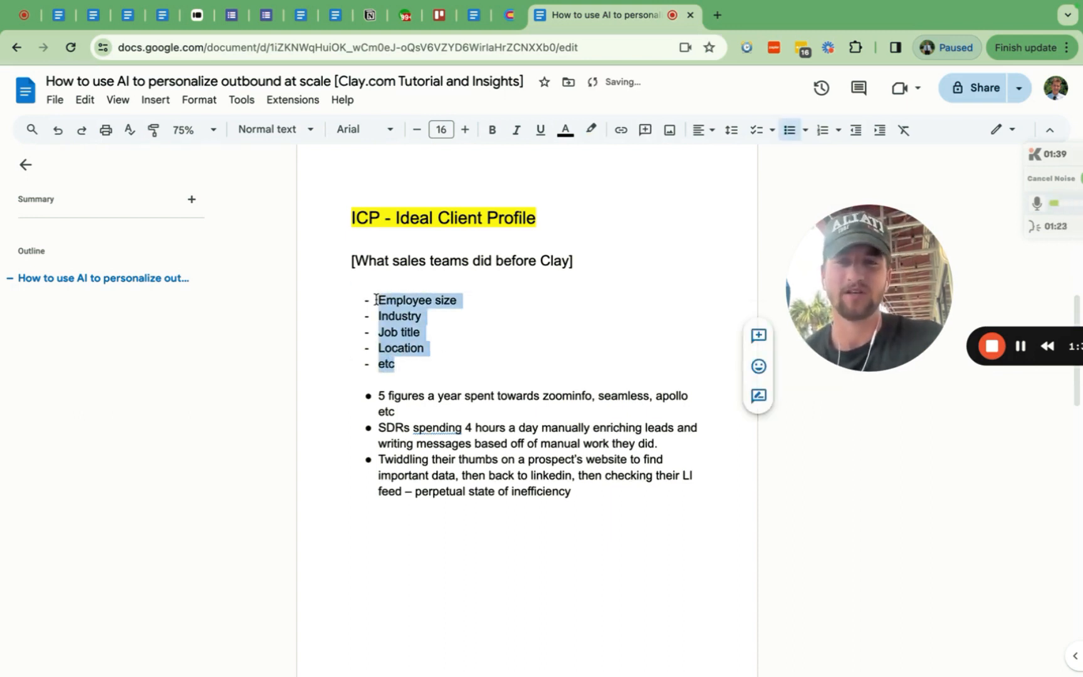
{"action": "left_click", "coordinate": [432, 345]}
- Examine the bullets on yearly data tool spending and SDRs' manual lead enrichment in the Ideal Client Profile section
{"action": "scroll", "coordinate": [432, 345], "scroll_direction": "down", "scroll_amount": 3}
{"action": "left_click_drag", "start_coordinate": [399, 356], "coordinate": [462, 371]}
{"action": "left_click", "coordinate": [520, 376]}
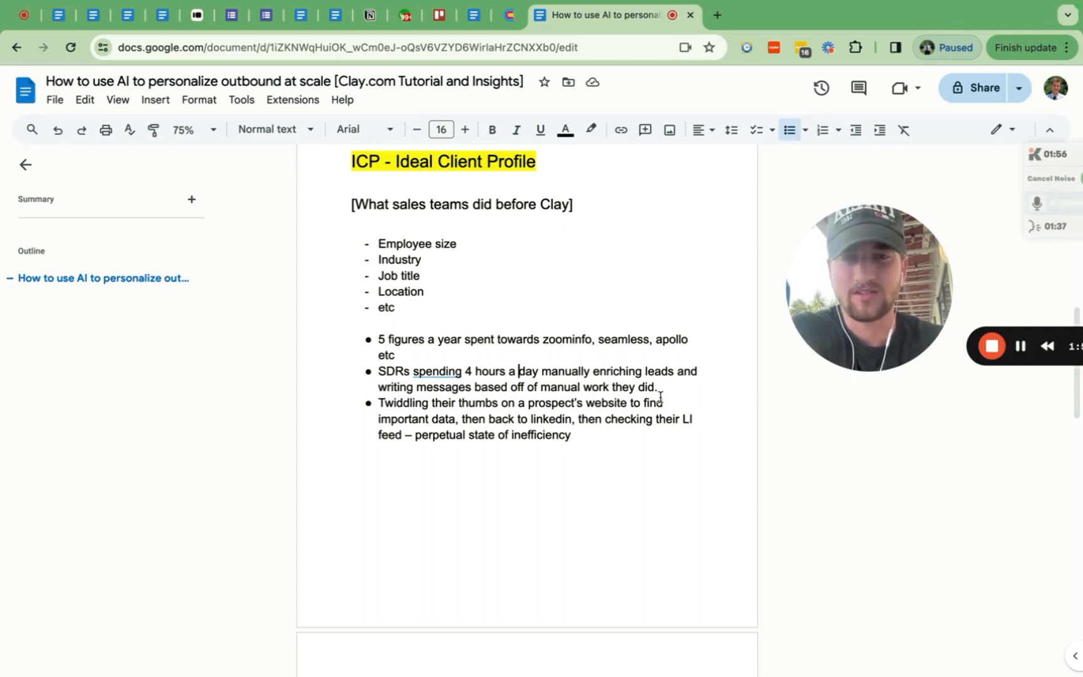
{"action": "left_click_drag", "start_coordinate": [858, 266], "coordinate": [832, 229]}
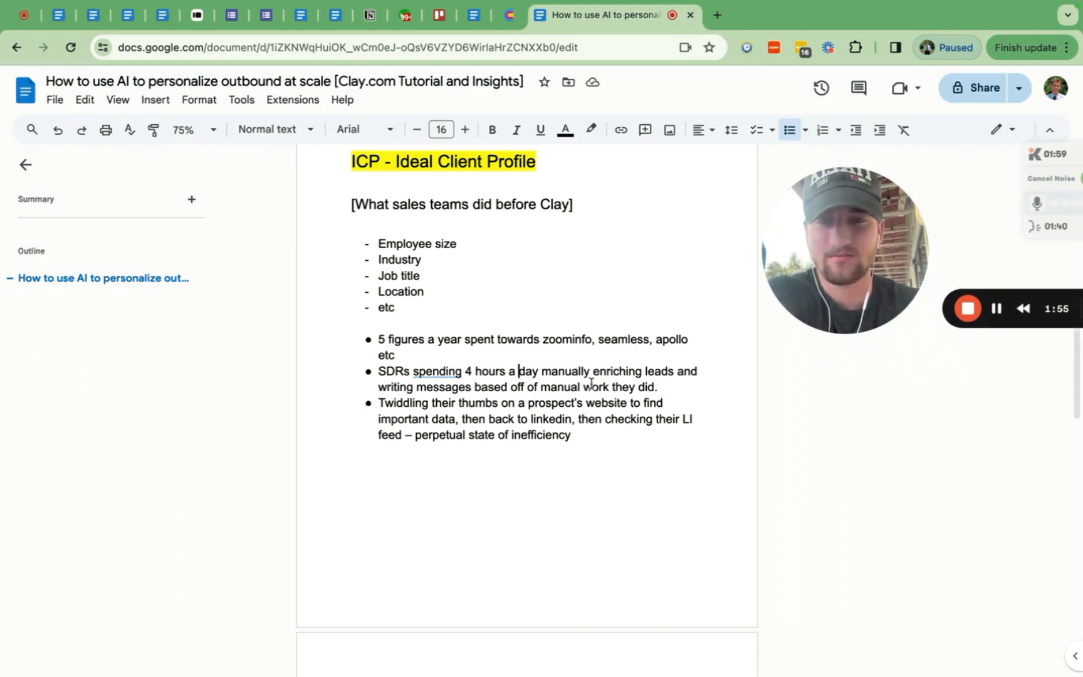
- Go to the Craft Your ICS - Ideal Client Situation section and review its heading and Clay use cases
{"action": "scroll", "coordinate": [591, 384], "scroll_direction": "down", "scroll_amount": 2}
{"action": "scroll", "coordinate": [592, 384], "scroll_direction": "down", "scroll_amount": 10}
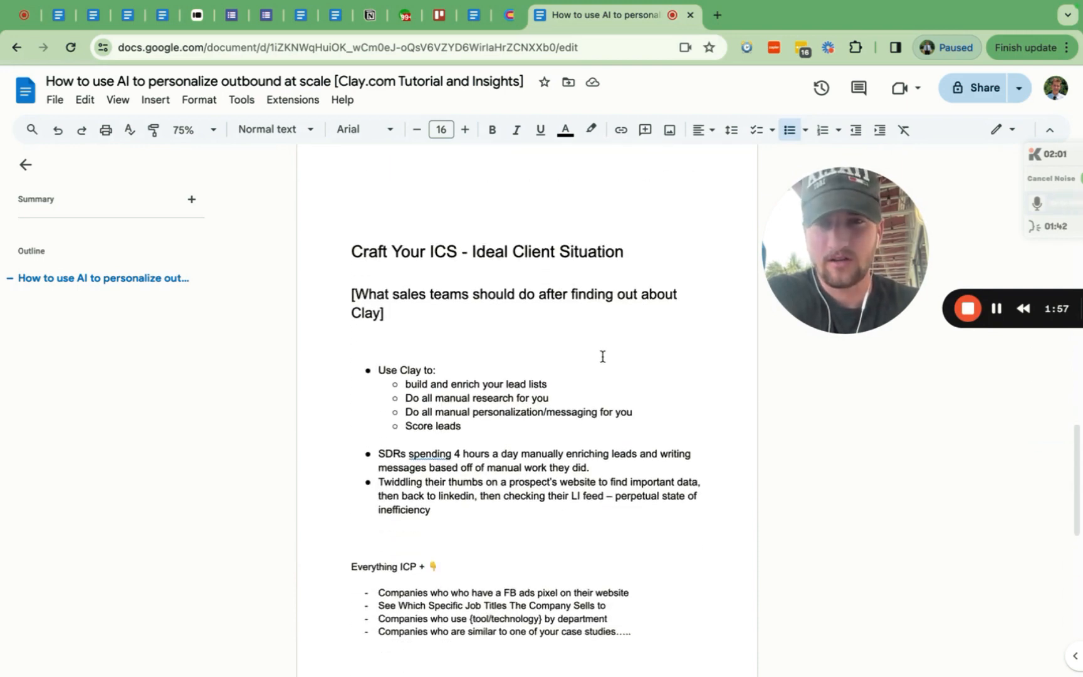
{"action": "left_click_drag", "start_coordinate": [469, 205], "coordinate": [626, 208]}
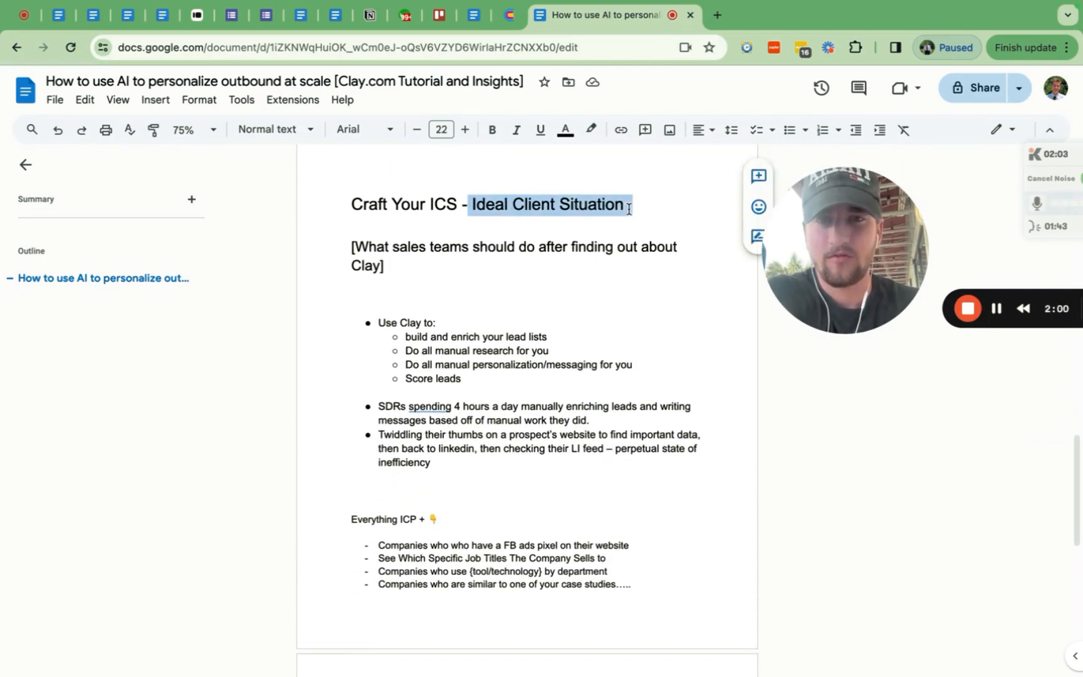
{"action": "left_click", "coordinate": [629, 209]}
{"action": "scroll", "coordinate": [449, 180], "scroll_direction": "down", "scroll_amount": 1}
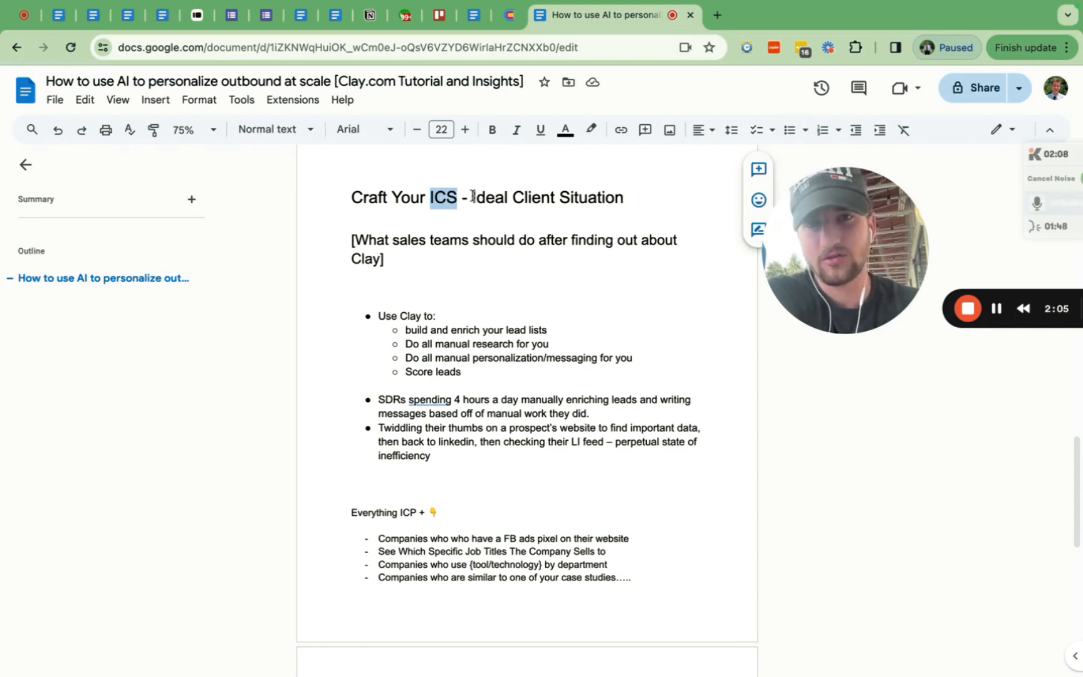
{"action": "scroll", "coordinate": [451, 257], "scroll_direction": "up", "scroll_amount": 1}
{"action": "scroll", "coordinate": [451, 257], "scroll_direction": "down", "scroll_amount": 5}
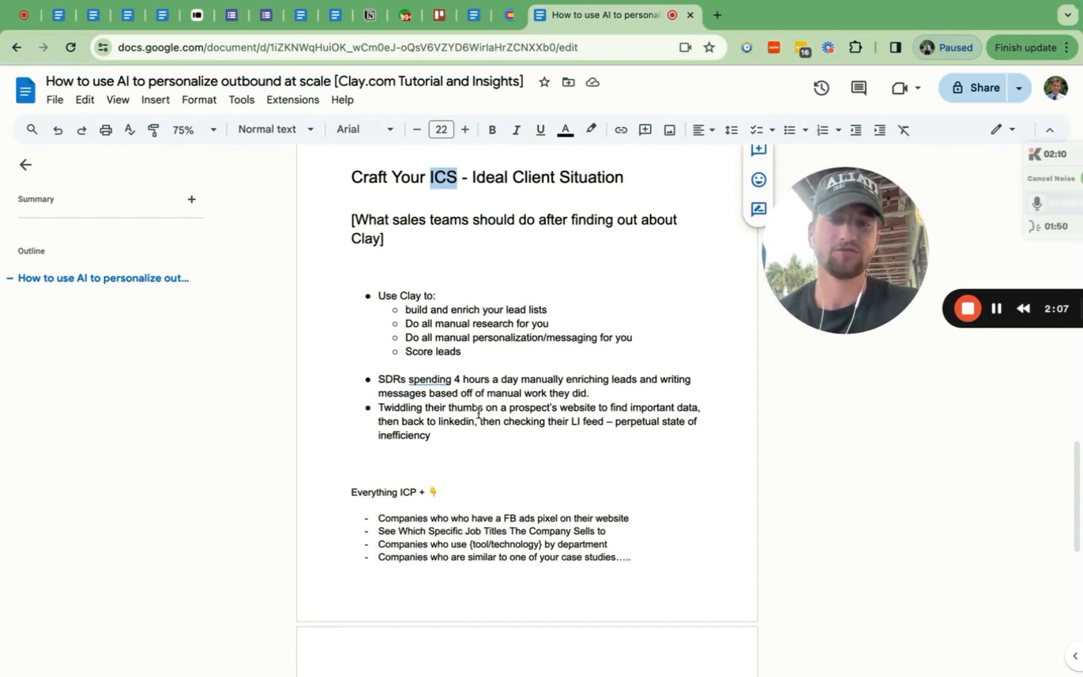
- Examine the "Everything ICP +" criteria, highlighting the items on ads pixels, case studies, hiring companies and companies without in-house roles
{"action": "left_click_drag", "start_coordinate": [378, 309], "coordinate": [605, 328]}
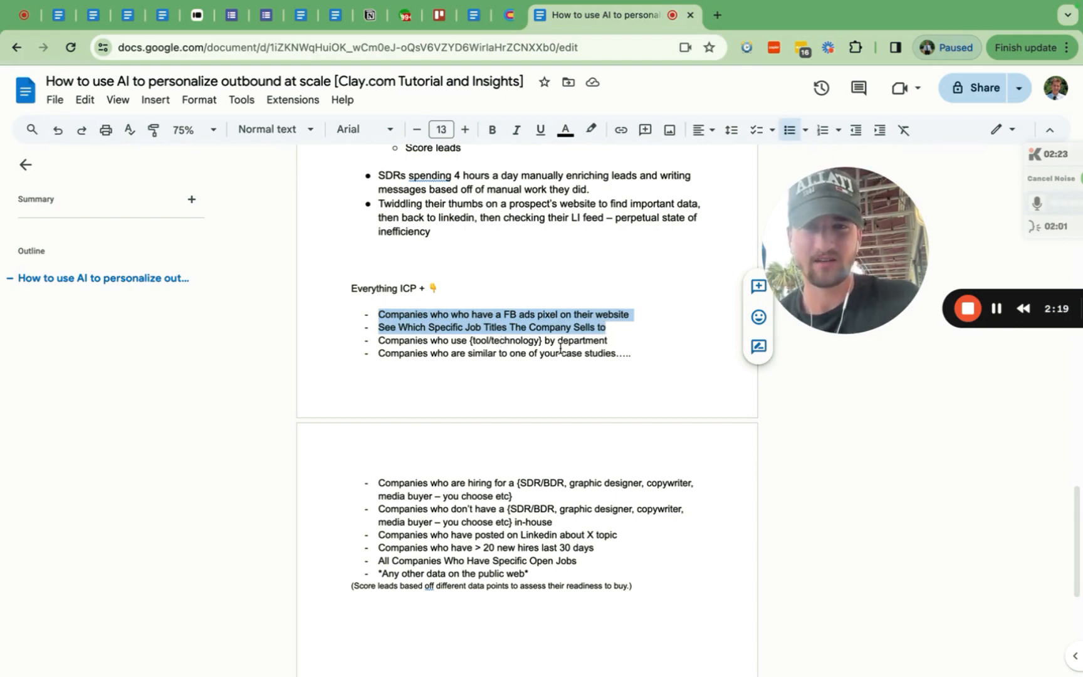
{"action": "triple_click", "coordinate": [510, 353]}
{"action": "scroll", "coordinate": [570, 344], "scroll_direction": "down", "scroll_amount": 3}
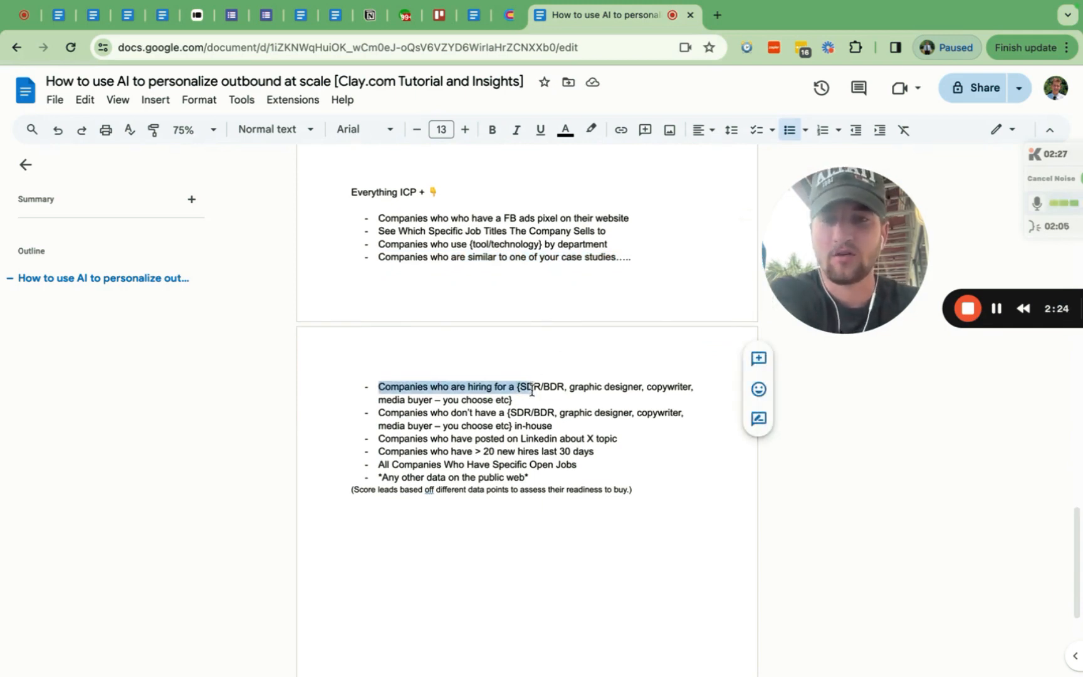
{"action": "left_click_drag", "start_coordinate": [531, 390], "coordinate": [511, 400]}
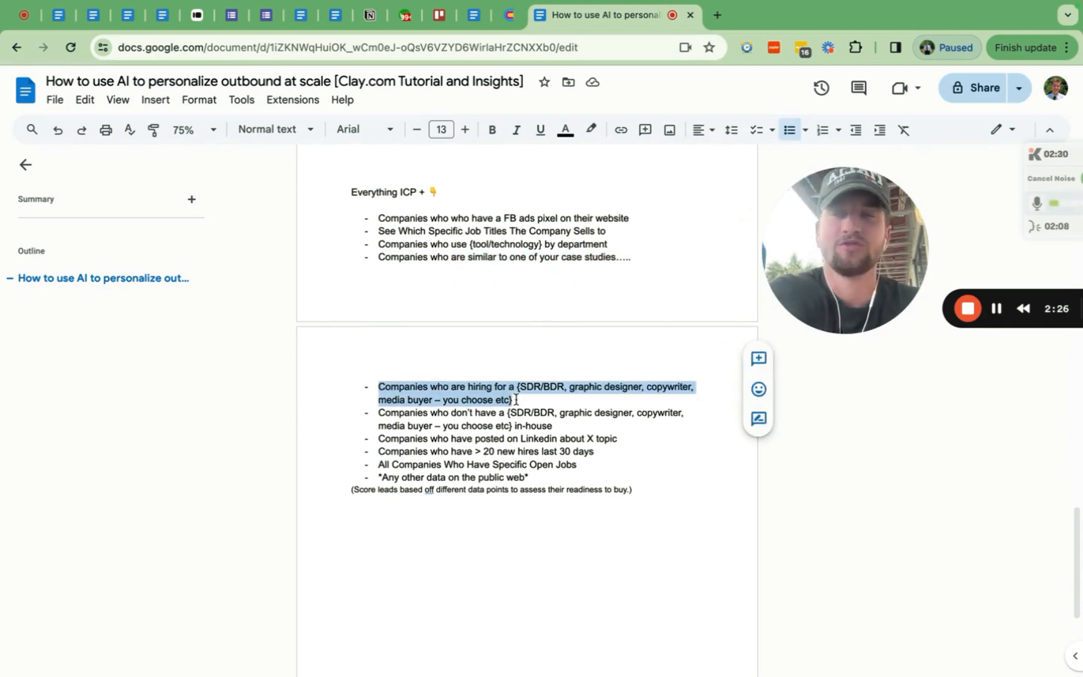
{"action": "scroll", "coordinate": [439, 395], "scroll_direction": "down", "scroll_amount": 1}
{"action": "left_click_drag", "start_coordinate": [381, 397], "coordinate": [564, 408]}
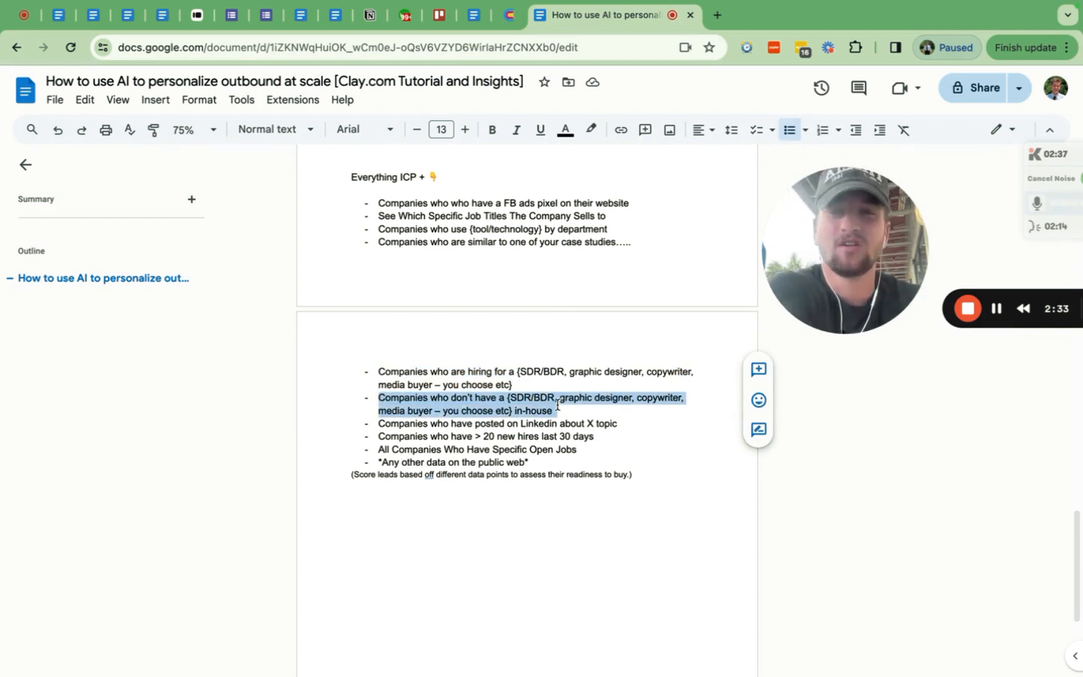
{"action": "scroll", "coordinate": [557, 405], "scroll_direction": "down", "scroll_amount": 1}
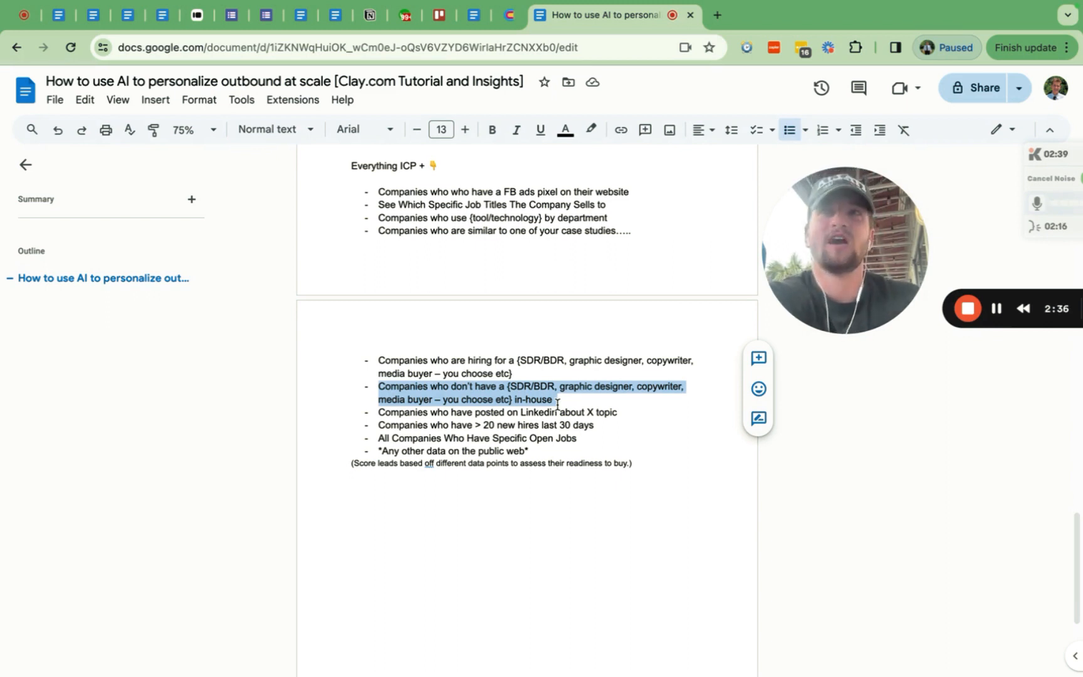
{"action": "left_click", "coordinate": [558, 400]}
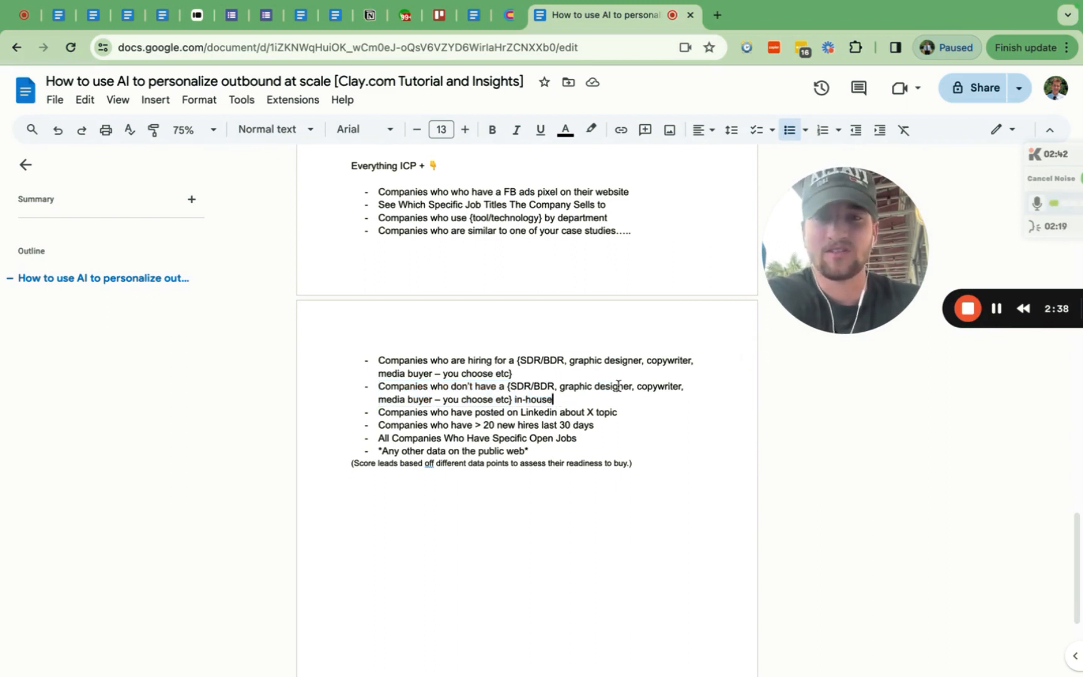
{"action": "double_click", "coordinate": [618, 386]}
{"action": "double_click", "coordinate": [657, 386]}
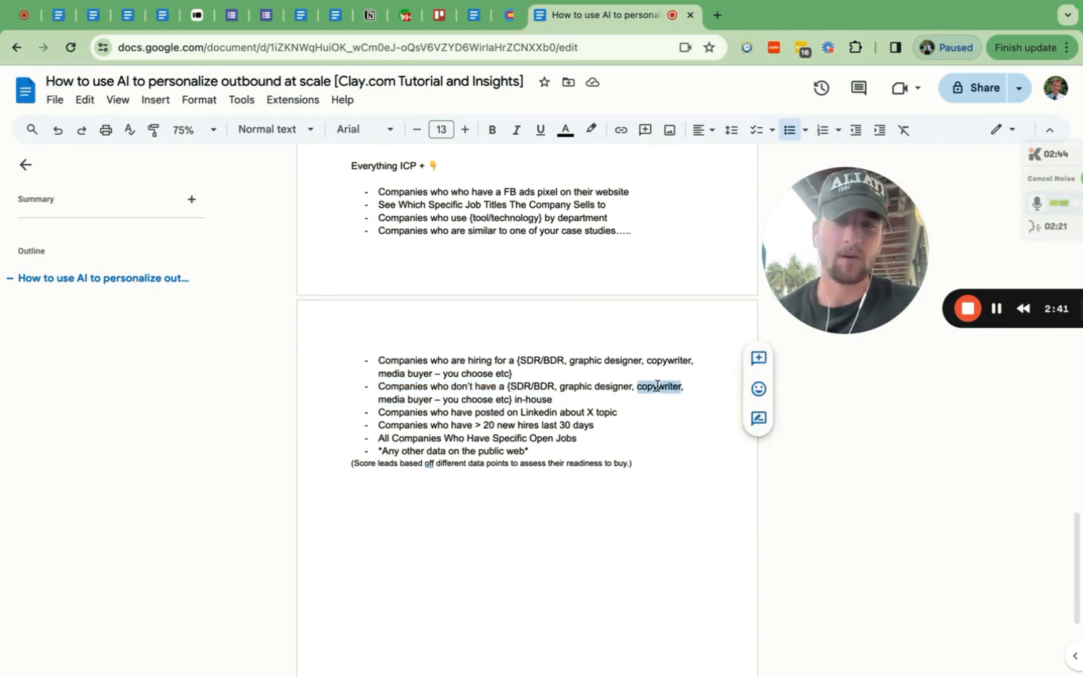
{"action": "left_click", "coordinate": [560, 399]}
{"action": "scroll", "coordinate": [565, 398], "scroll_direction": "down", "scroll_amount": 1}
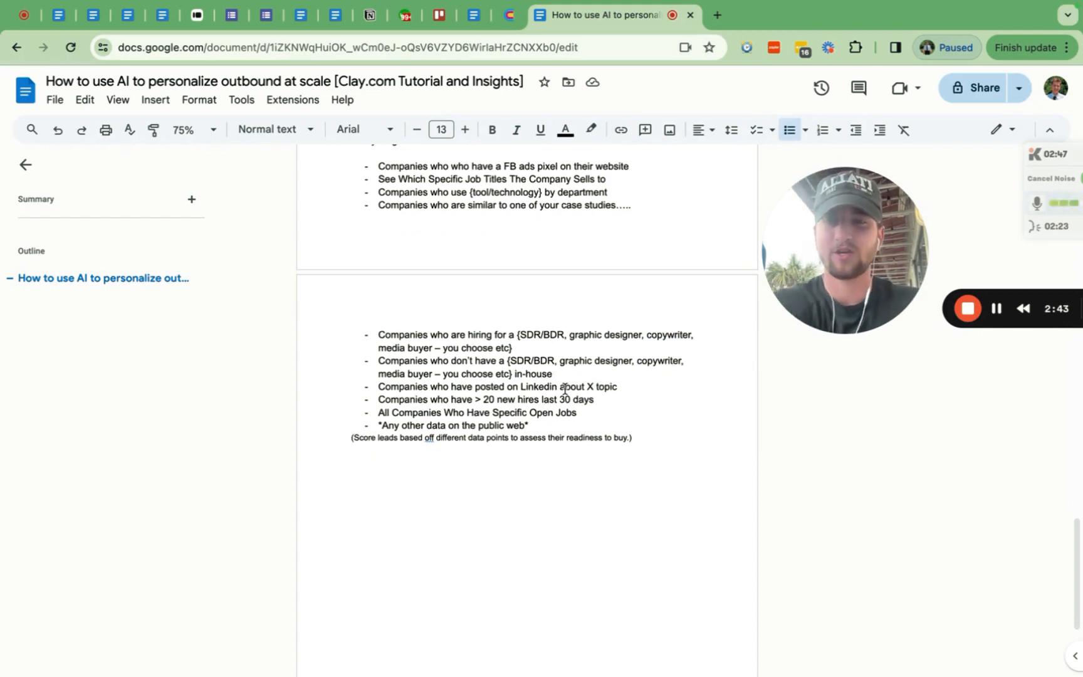
- Examine the remaining ideal client criteria, highlighting the items on LinkedIn posts, new hires, open jobs, public web data and lead scoring
{"action": "triple_click", "coordinate": [564, 389]}
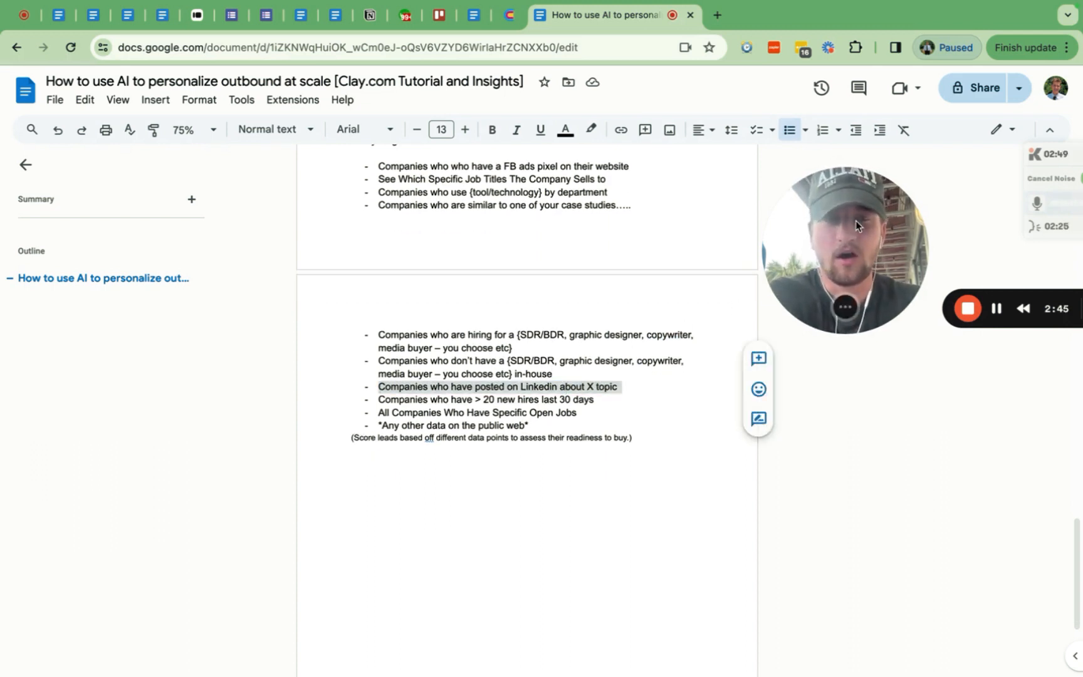
{"action": "left_click_drag", "start_coordinate": [856, 221], "coordinate": [861, 187]}
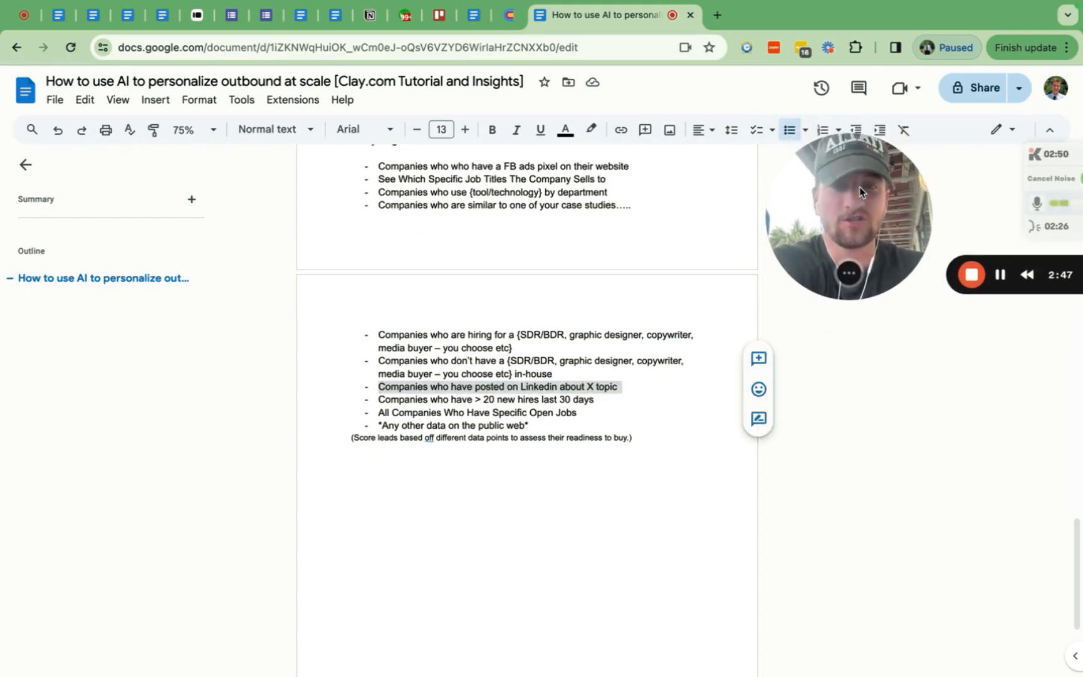
{"action": "left_click", "coordinate": [555, 411]}
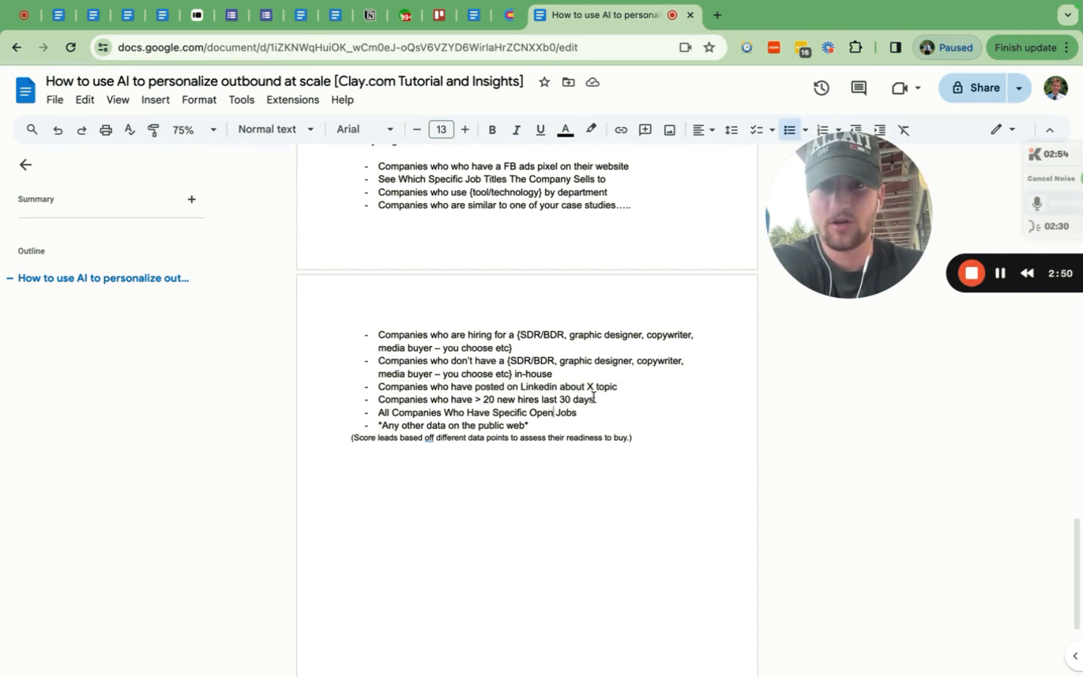
{"action": "left_click_drag", "start_coordinate": [389, 394], "coordinate": [378, 400]}
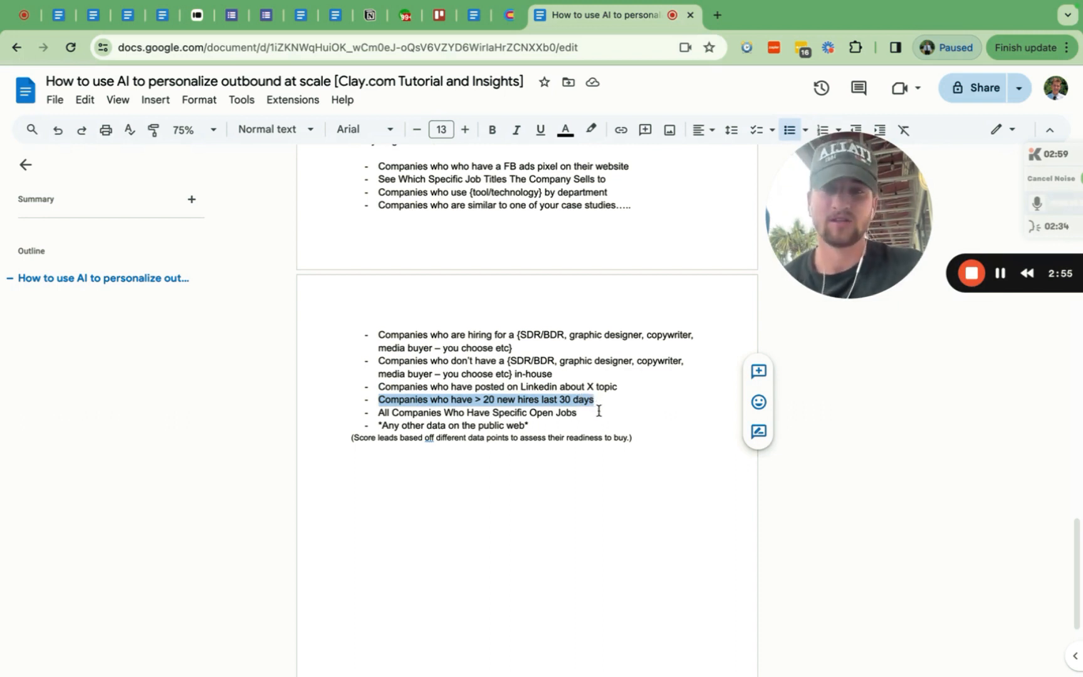
{"action": "scroll", "coordinate": [536, 433], "scroll_direction": "up", "scroll_amount": 1}
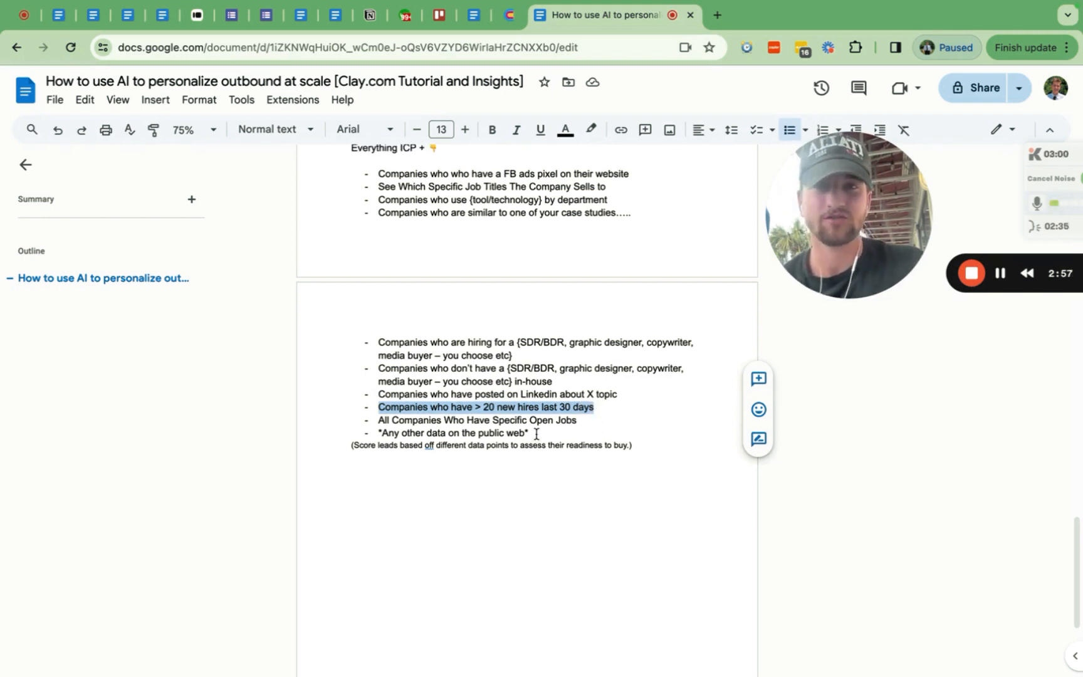
{"action": "left_click", "coordinate": [537, 433]}
{"action": "scroll", "coordinate": [536, 433], "scroll_direction": "up", "scroll_amount": 3}
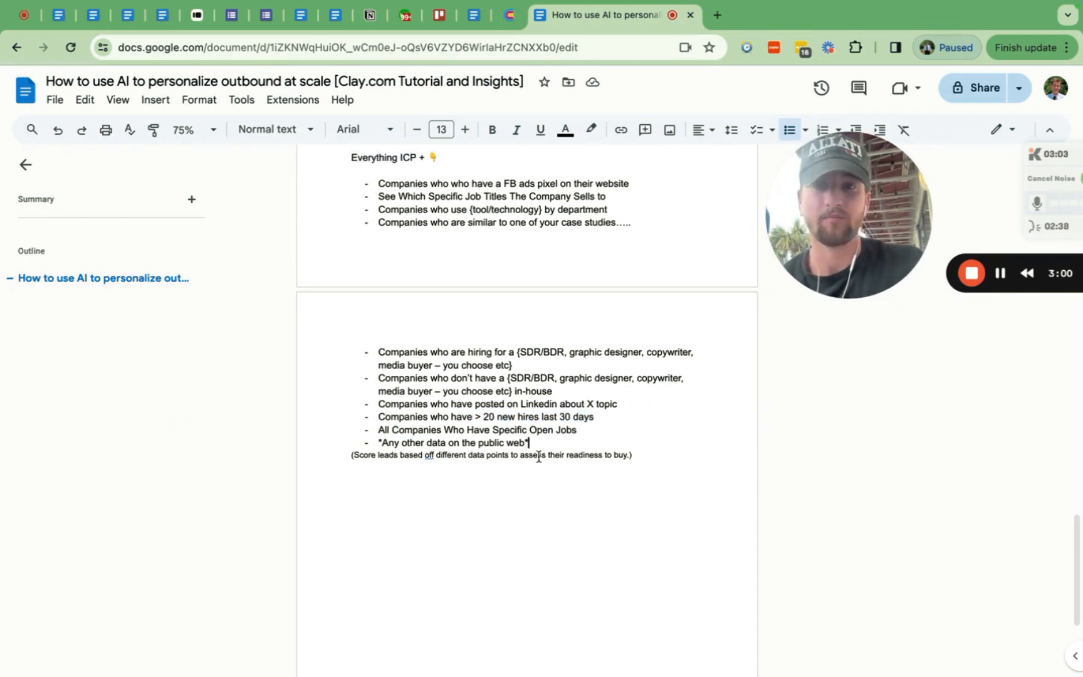
{"action": "triple_click", "coordinate": [533, 468]}
{"action": "left_click", "coordinate": [568, 442]}
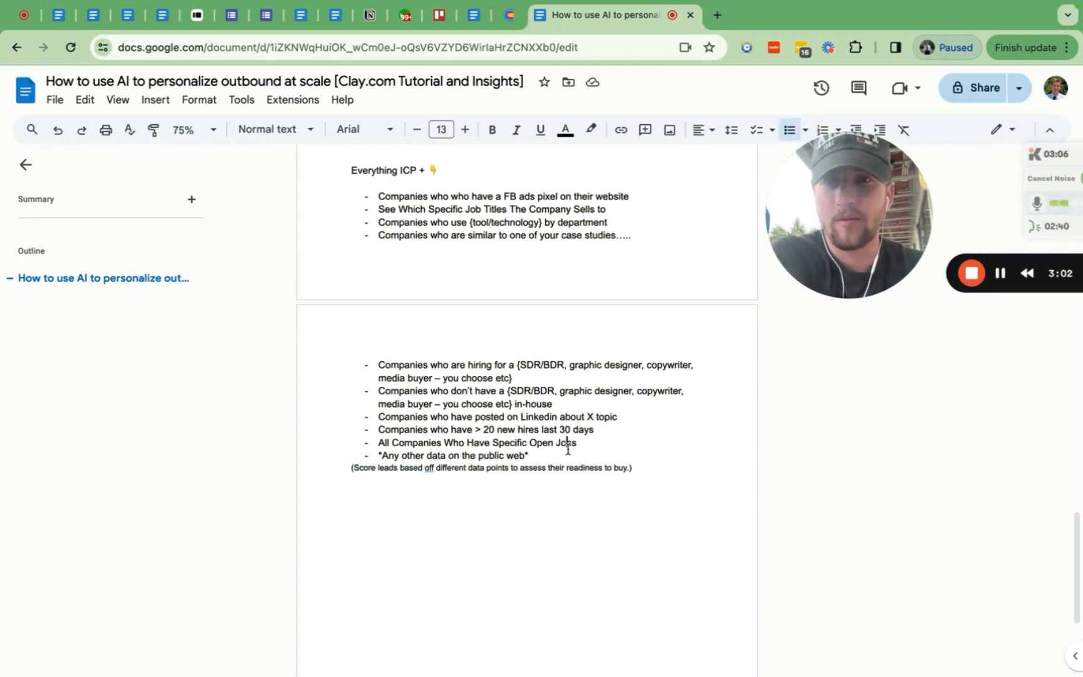
- Return to the Clay table example in the document and highlight its 500 Leads, PC Play criteria line
{"action": "scroll", "coordinate": [568, 446], "scroll_direction": "up", "scroll_amount": 10}
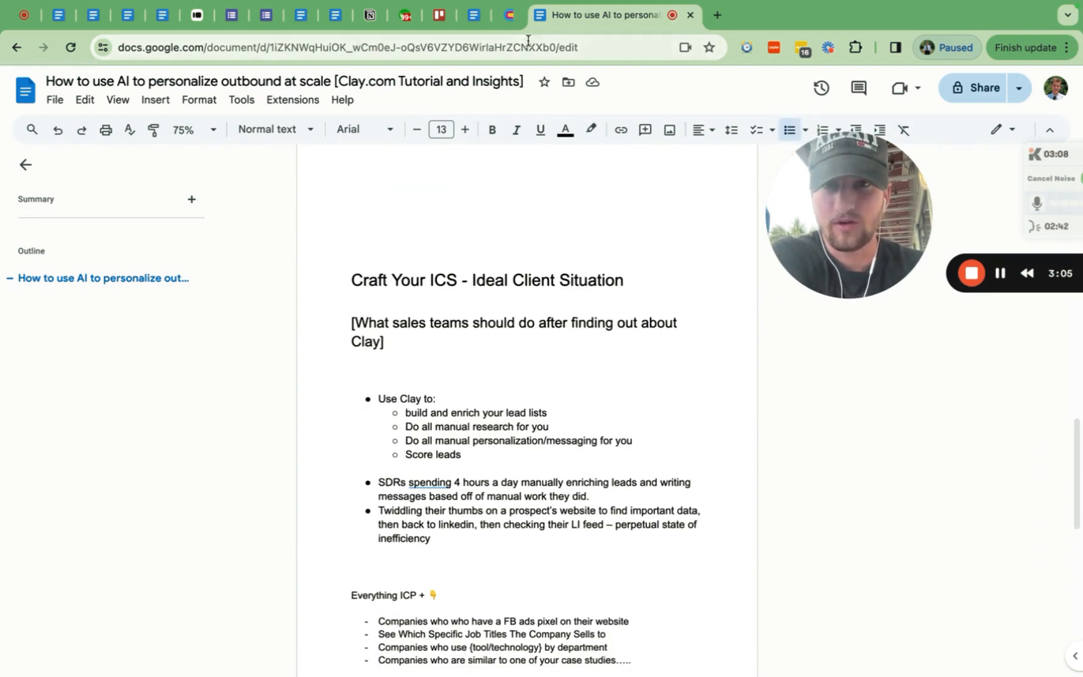
{"action": "scroll", "coordinate": [483, 238], "scroll_direction": "up", "scroll_amount": 15}
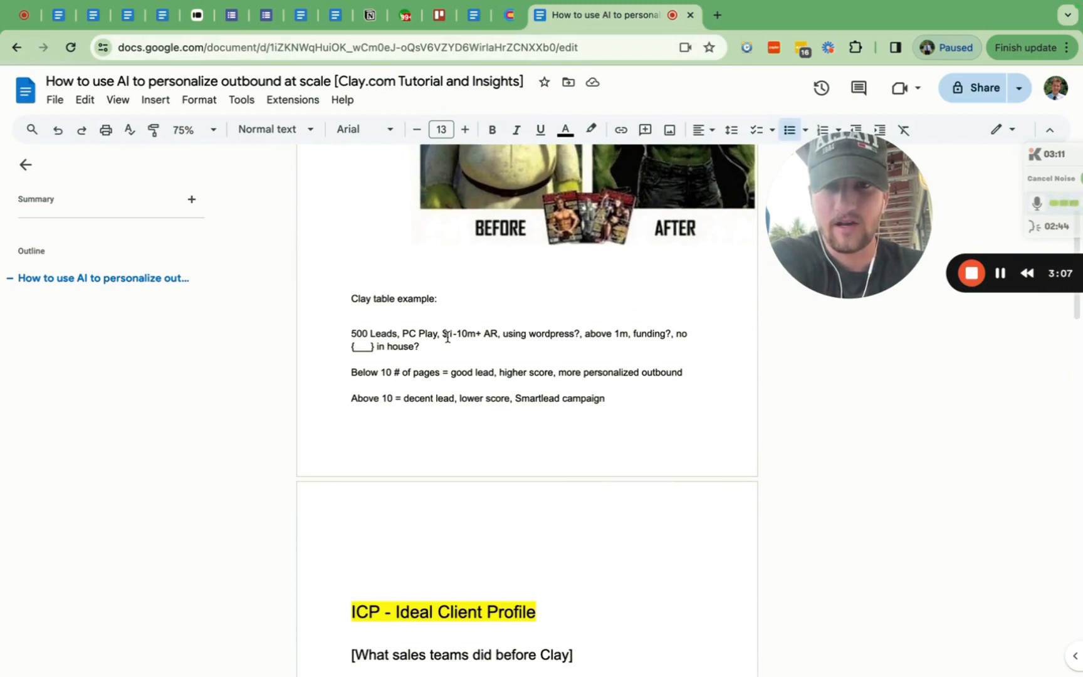
{"action": "triple_click", "coordinate": [444, 332]}
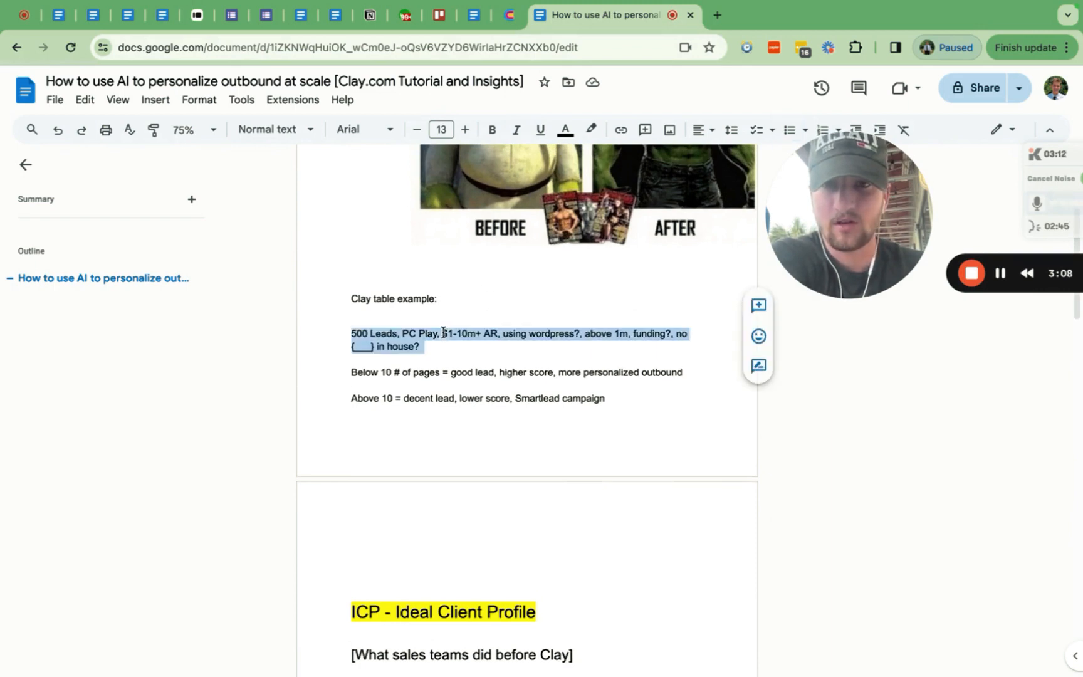
- Switch to the 500 Leads, PC Play table in Clay and review the Who They Sell To, Company Summary and Company Classification columns
{"action": "left_click", "coordinate": [512, 16]}
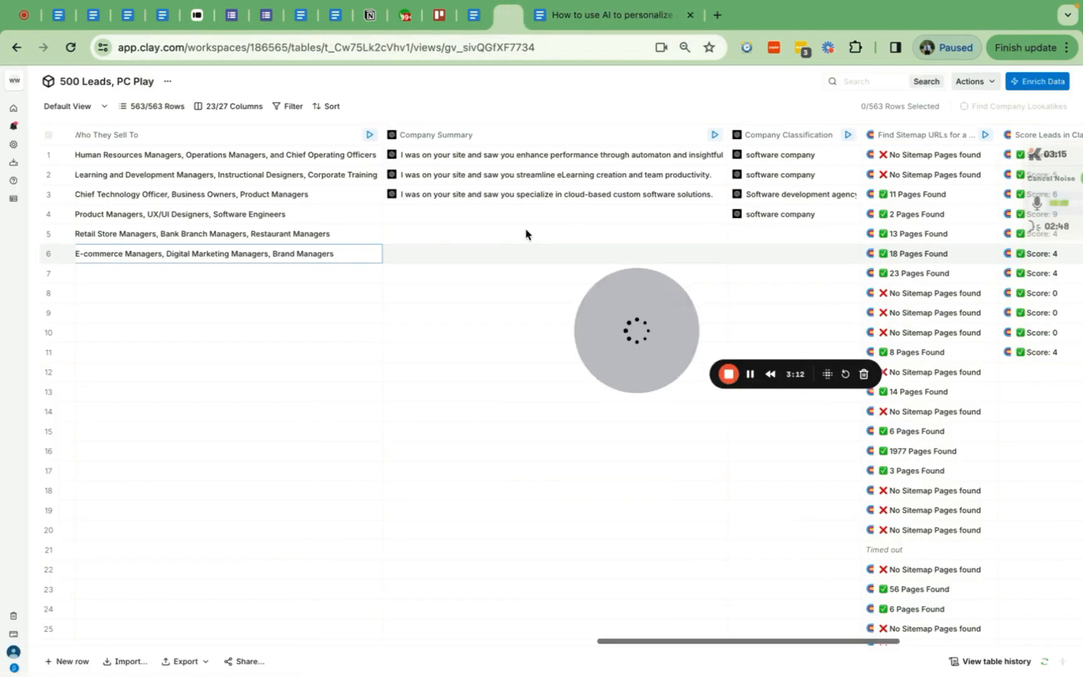
{"action": "scroll", "coordinate": [526, 236], "scroll_direction": "left", "scroll_amount": 2}
{"action": "scroll", "coordinate": [527, 235], "scroll_direction": "left", "scroll_amount": 5}
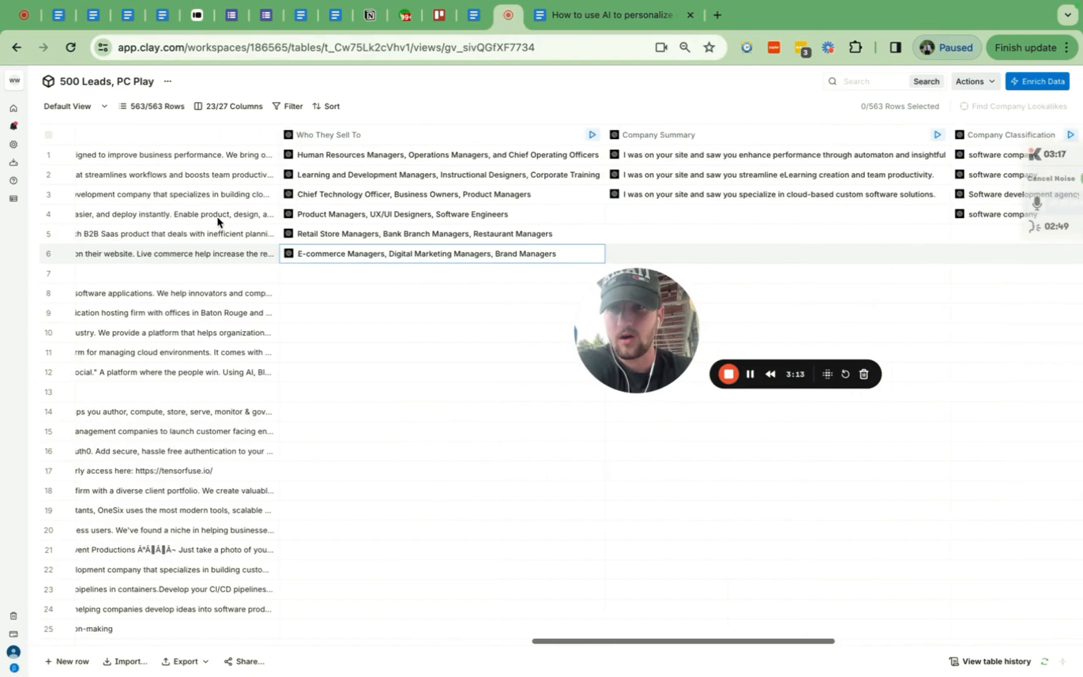
{"action": "scroll", "coordinate": [218, 220], "scroll_direction": "right", "scroll_amount": 2}
{"action": "scroll", "coordinate": [218, 219], "scroll_direction": "right", "scroll_amount": 1}
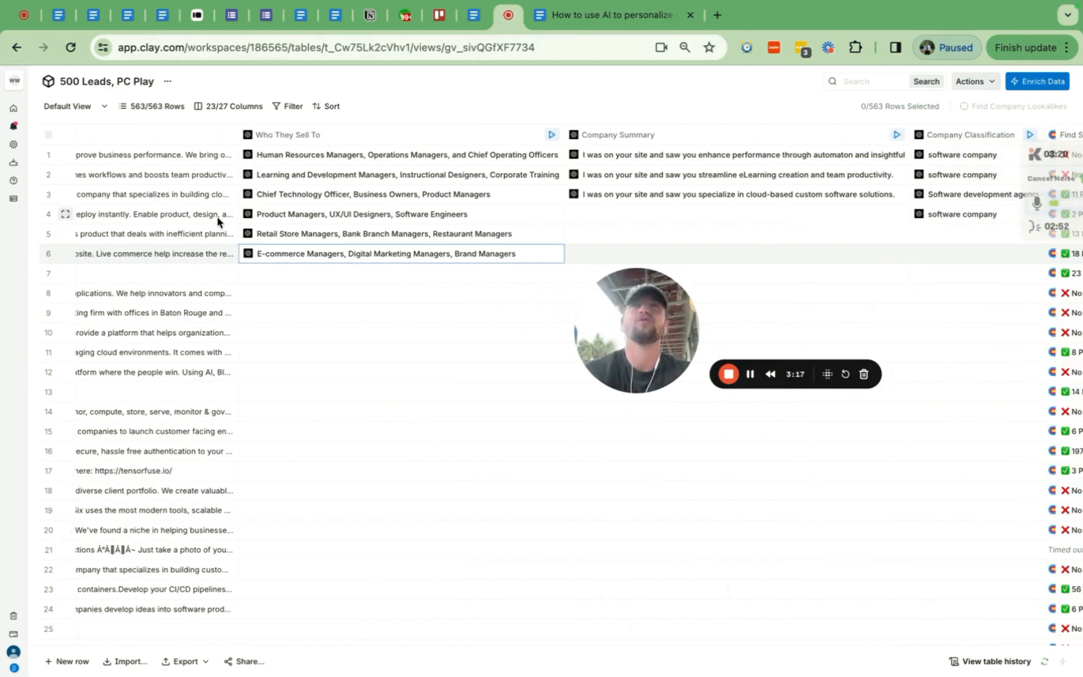
{"action": "scroll", "coordinate": [412, 245], "scroll_direction": "right", "scroll_amount": 2}
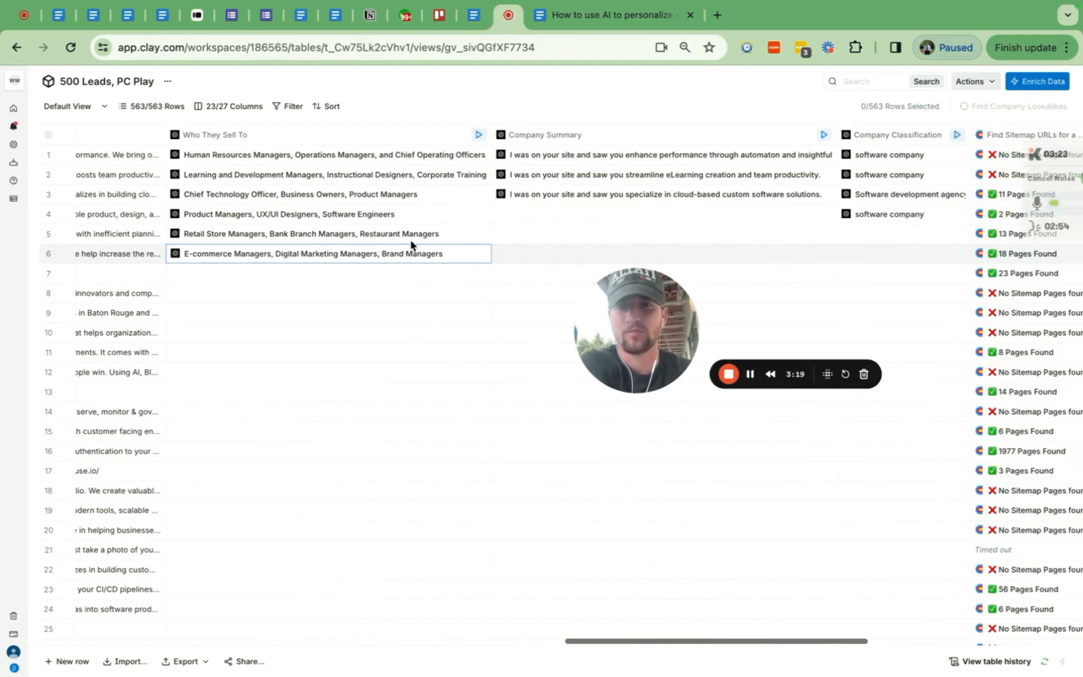
{"action": "scroll", "coordinate": [412, 245], "scroll_direction": "right", "scroll_amount": 3}
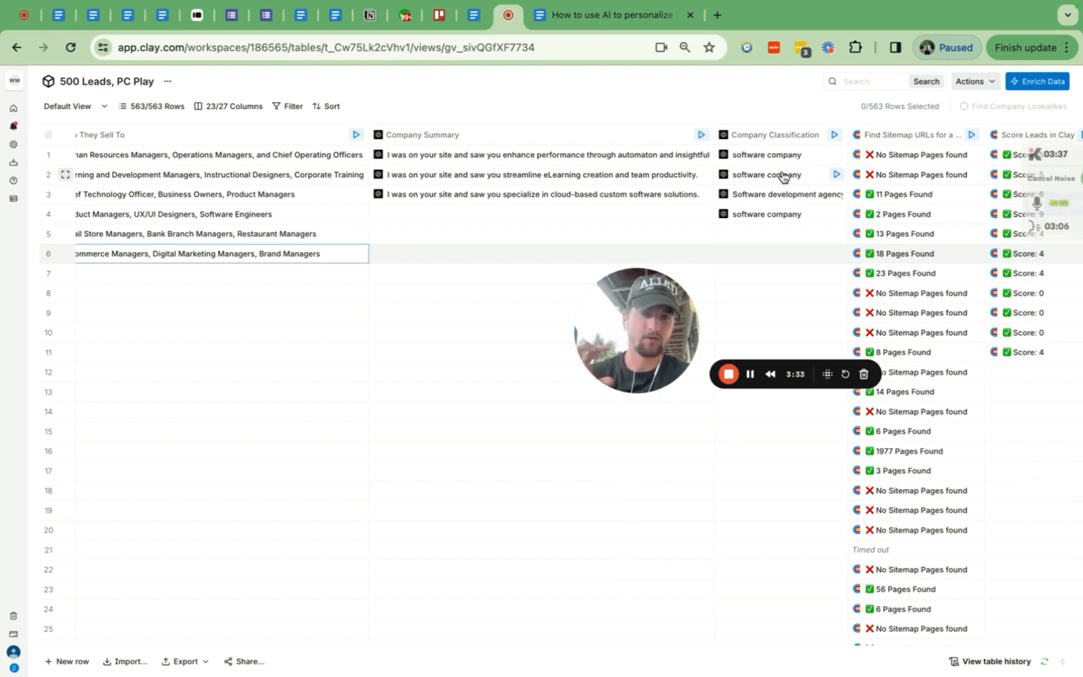
- Widen the Company Classification column slightly so its entries fit
{"action": "left_click_drag", "start_coordinate": [671, 323], "coordinate": [833, 380]}
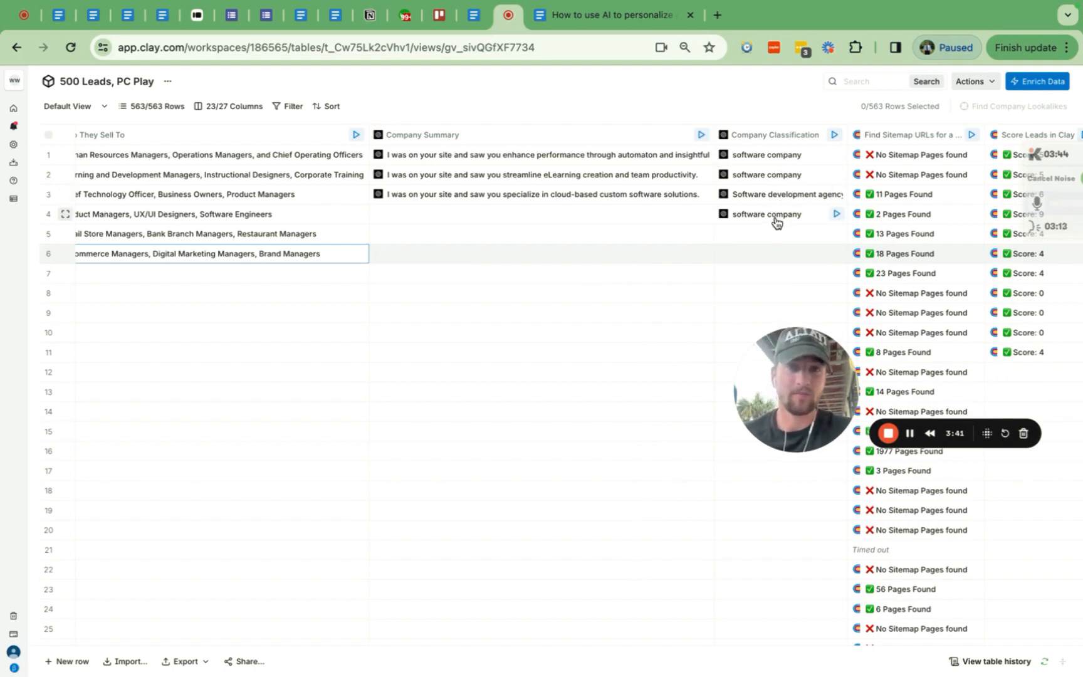
{"action": "scroll", "coordinate": [775, 220], "scroll_direction": "right", "scroll_amount": 1}
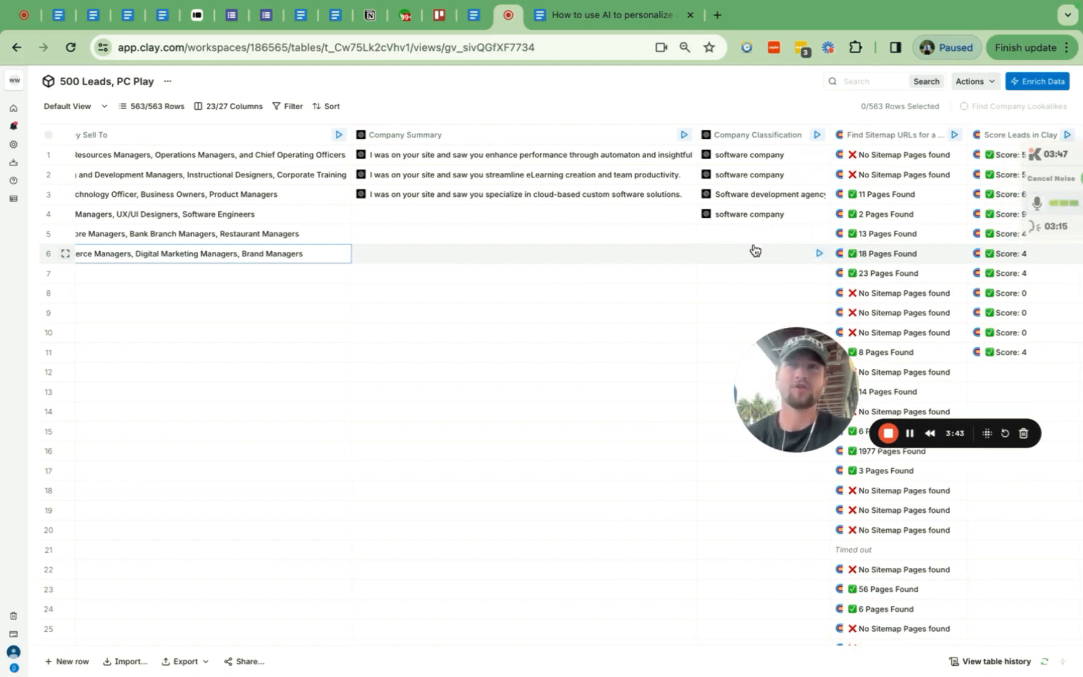
{"action": "left_click_drag", "start_coordinate": [832, 133], "coordinate": [852, 131]}
- Open the Company Classification column for editing and read its prompt on telling software development agencies from software companies
{"action": "scroll", "coordinate": [746, 197], "scroll_direction": "left", "scroll_amount": 8}
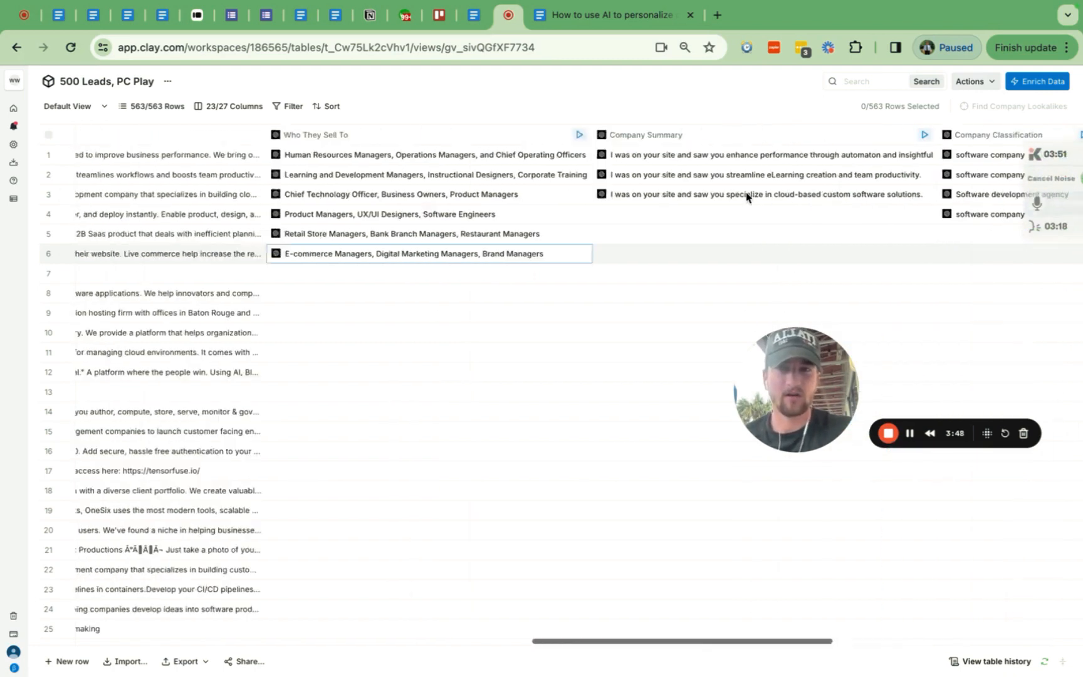
{"action": "scroll", "coordinate": [746, 196], "scroll_direction": "left", "scroll_amount": 10}
{"action": "scroll", "coordinate": [512, 230], "scroll_direction": "right", "scroll_amount": 15}
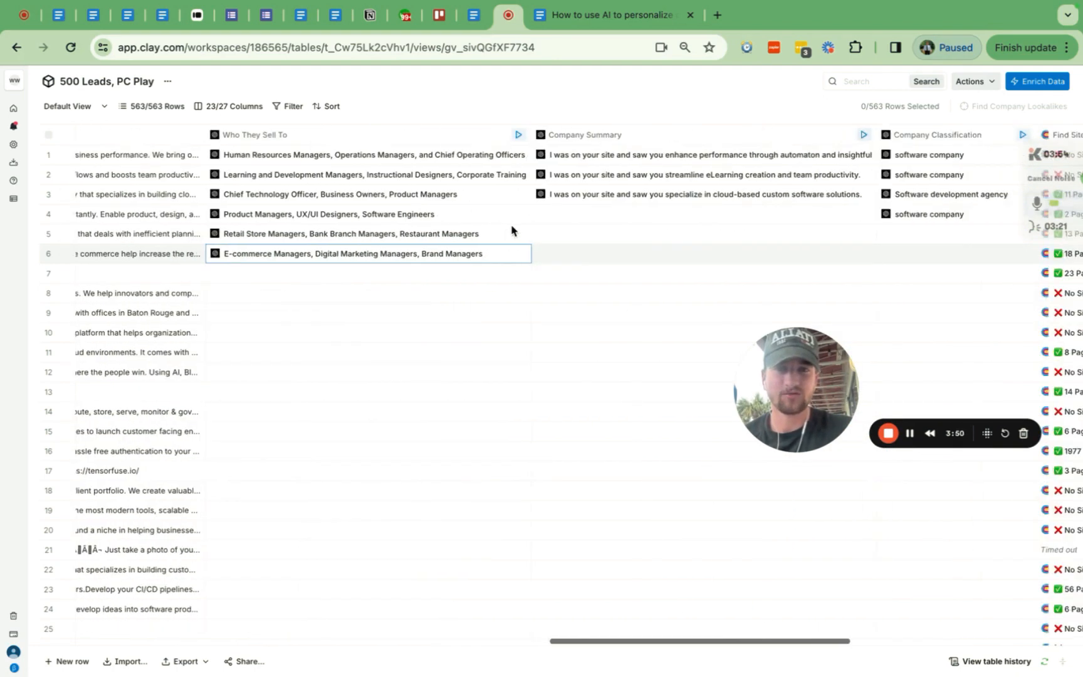
{"action": "left_click", "coordinate": [784, 134]}
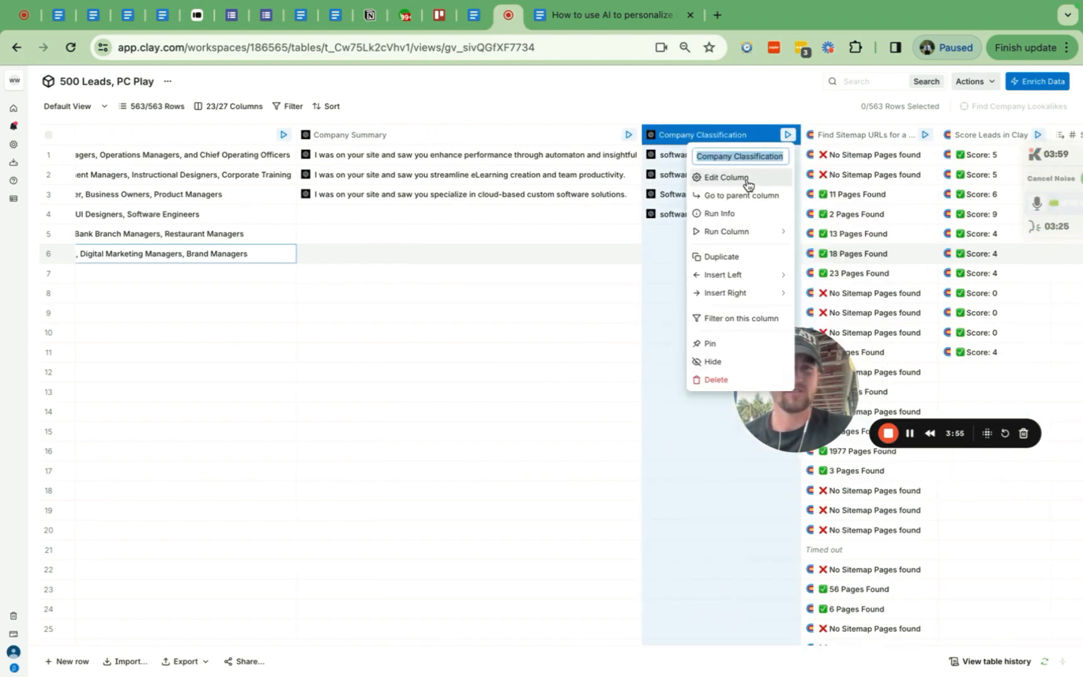
{"action": "left_click", "coordinate": [747, 179]}
{"action": "left_click", "coordinate": [934, 312]}
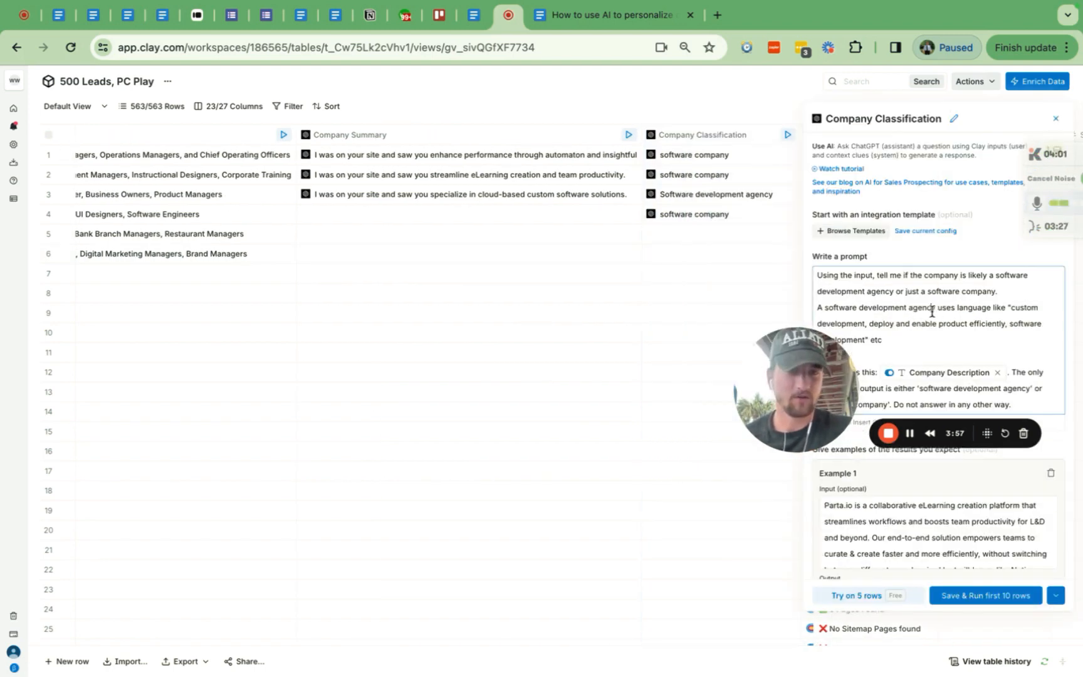
{"action": "left_click_drag", "start_coordinate": [820, 370], "coordinate": [605, 535]}
{"action": "left_click", "coordinate": [917, 288]}
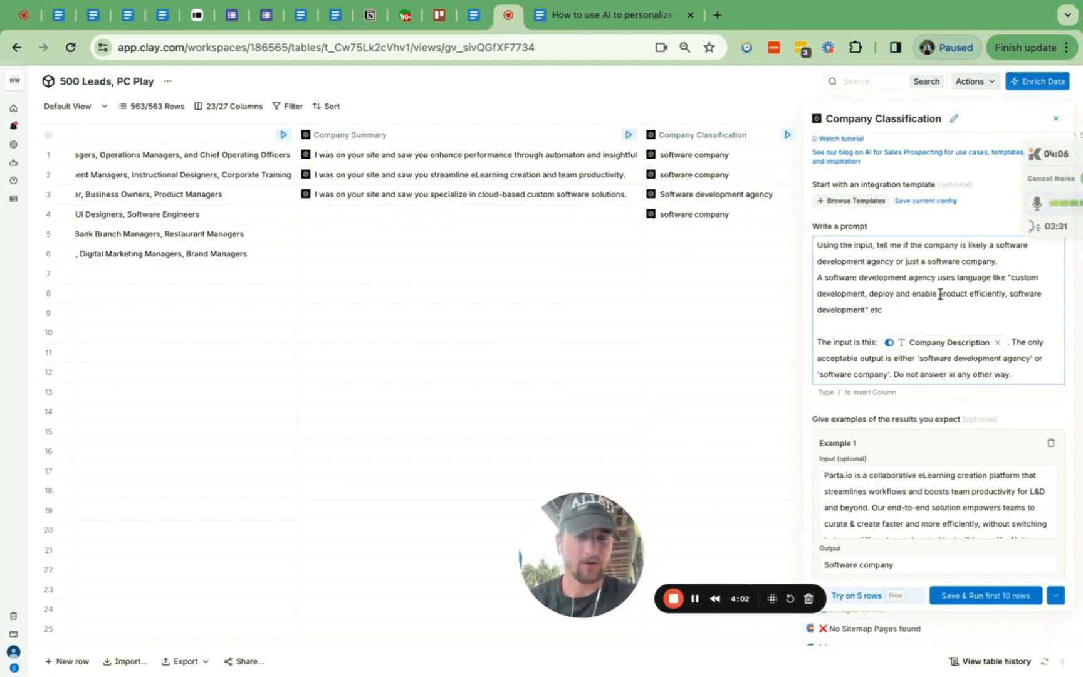
- Examine the two example inputs and outputs given below the Company Classification prompt
{"action": "scroll", "coordinate": [940, 295], "scroll_direction": "down", "scroll_amount": 3}
{"action": "scroll", "coordinate": [940, 294], "scroll_direction": "up", "scroll_amount": 2}
{"action": "scroll", "coordinate": [903, 285], "scroll_direction": "up", "scroll_amount": 2}
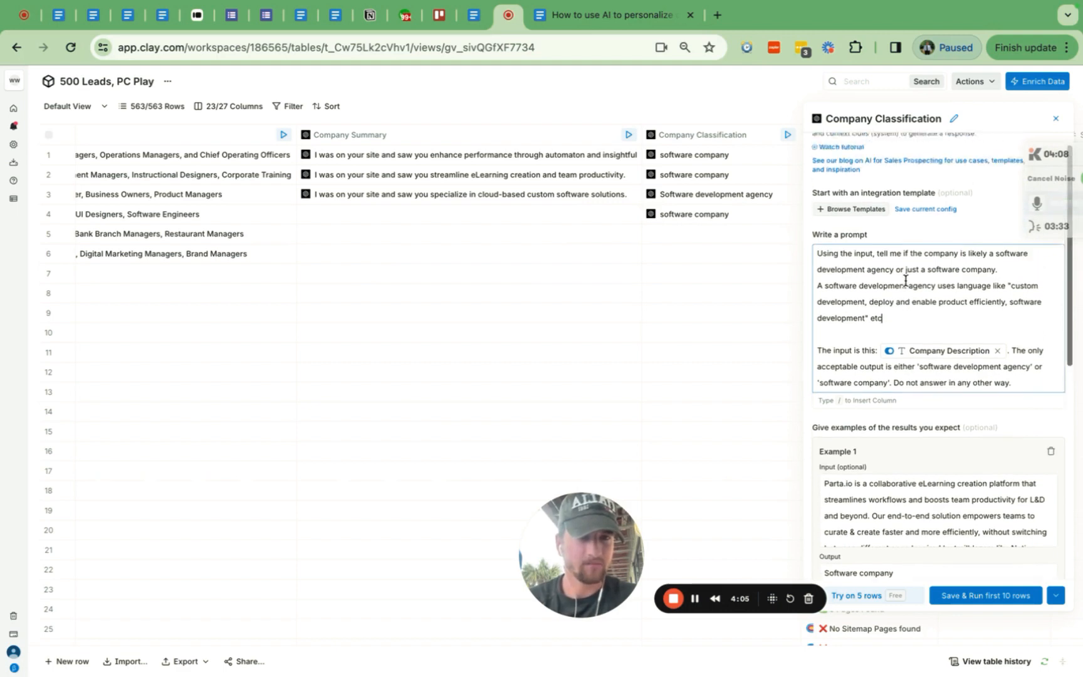
{"action": "scroll", "coordinate": [878, 332], "scroll_direction": "down", "scroll_amount": 4}
{"action": "scroll", "coordinate": [895, 405], "scroll_direction": "down", "scroll_amount": 2}
{"action": "scroll", "coordinate": [895, 406], "scroll_direction": "up", "scroll_amount": 1}
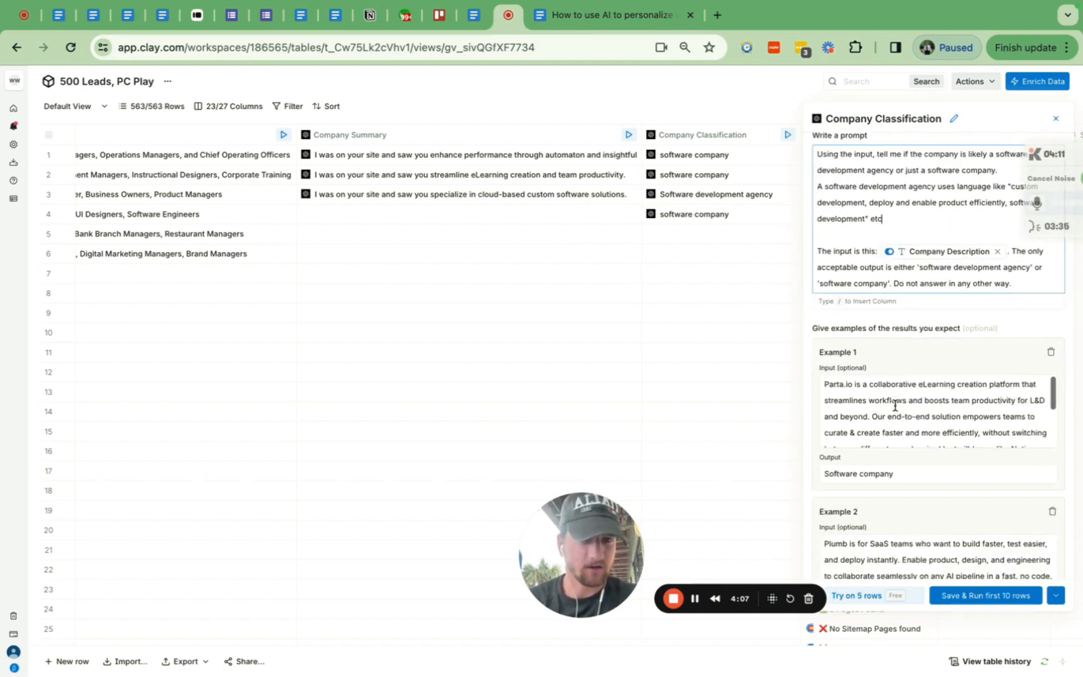
{"action": "scroll", "coordinate": [896, 411], "scroll_direction": "down", "scroll_amount": 3}
{"action": "scroll", "coordinate": [897, 433], "scroll_direction": "up", "scroll_amount": 3}
{"action": "scroll", "coordinate": [904, 410], "scroll_direction": "down", "scroll_amount": 4}
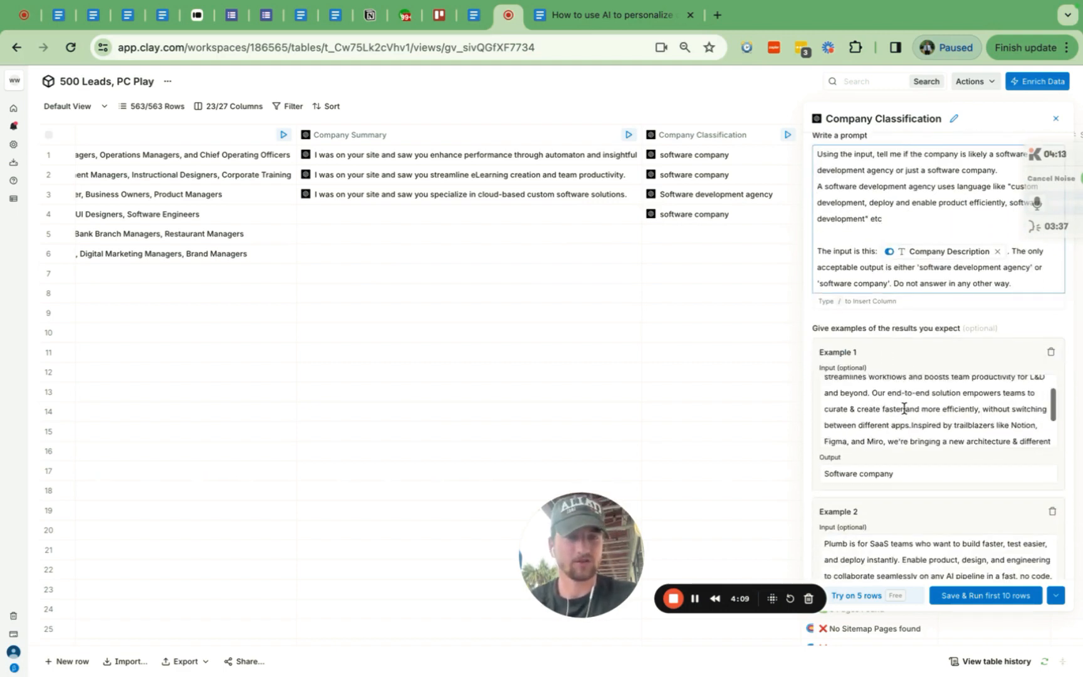
{"action": "scroll", "coordinate": [903, 464], "scroll_direction": "down", "scroll_amount": 3}
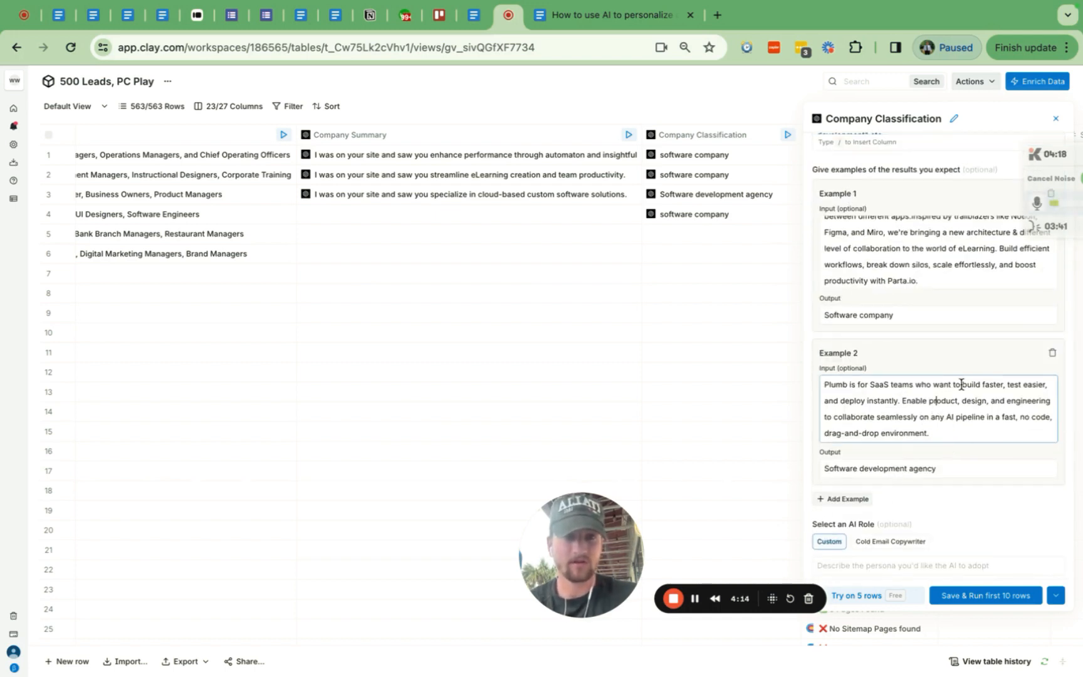
- Review the Company Classification examples and full prompt once more, and close the column settings without saving or running
{"action": "scroll", "coordinate": [961, 385], "scroll_direction": "up", "scroll_amount": 2}
{"action": "scroll", "coordinate": [978, 310], "scroll_direction": "up", "scroll_amount": 3}
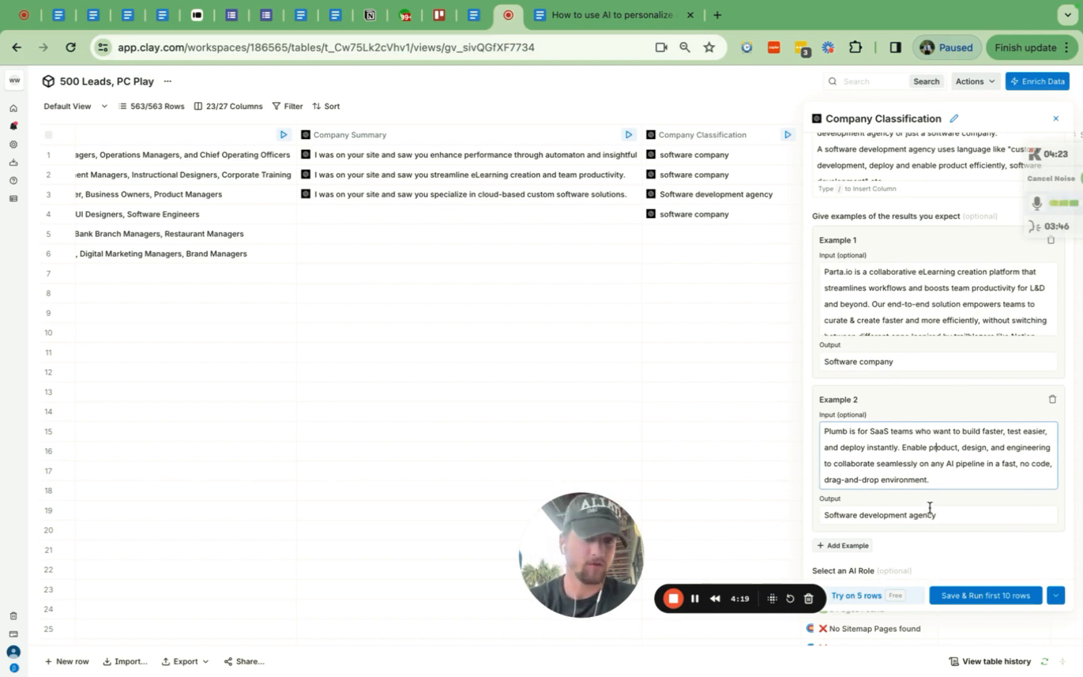
{"action": "scroll", "coordinate": [937, 505], "scroll_direction": "up", "scroll_amount": 2}
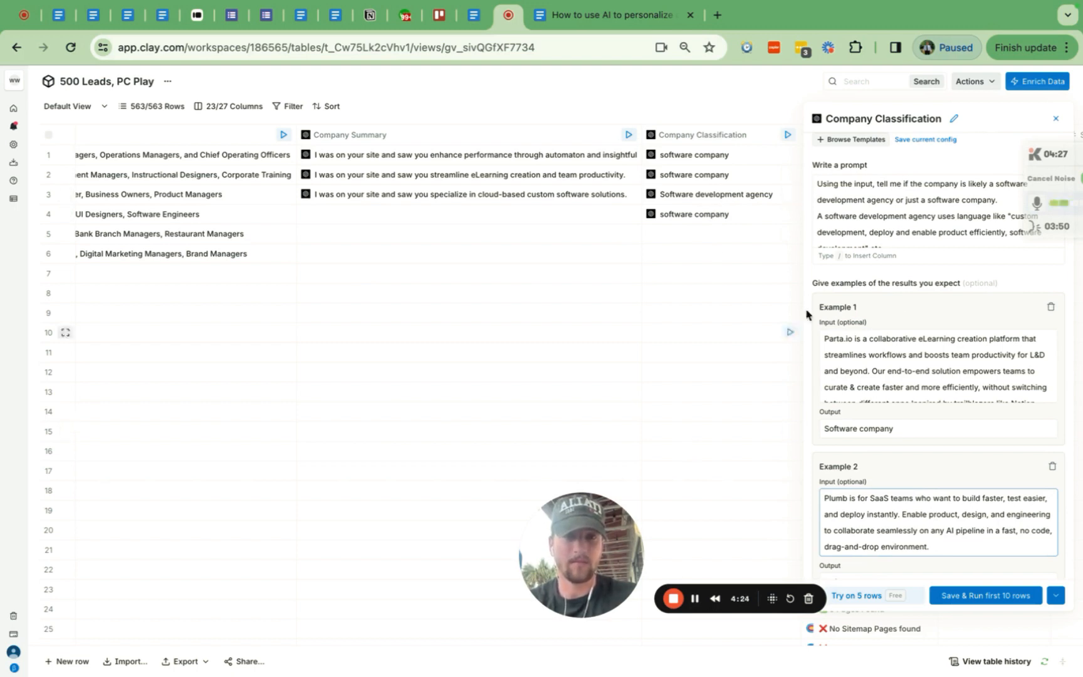
{"action": "left_click", "coordinate": [926, 224]}
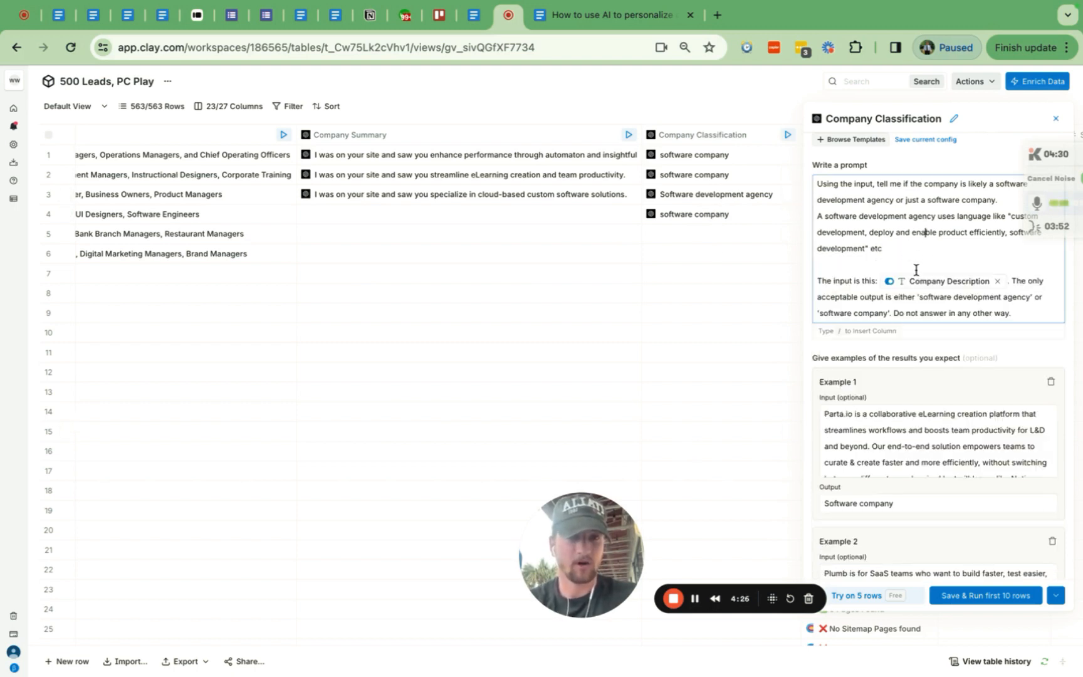
{"action": "left_click", "coordinate": [1056, 121]}
- Open the Who They Sell To column for editing and read its full prompt on determining customer job titles
{"action": "scroll", "coordinate": [418, 252], "scroll_direction": "left", "scroll_amount": 2}
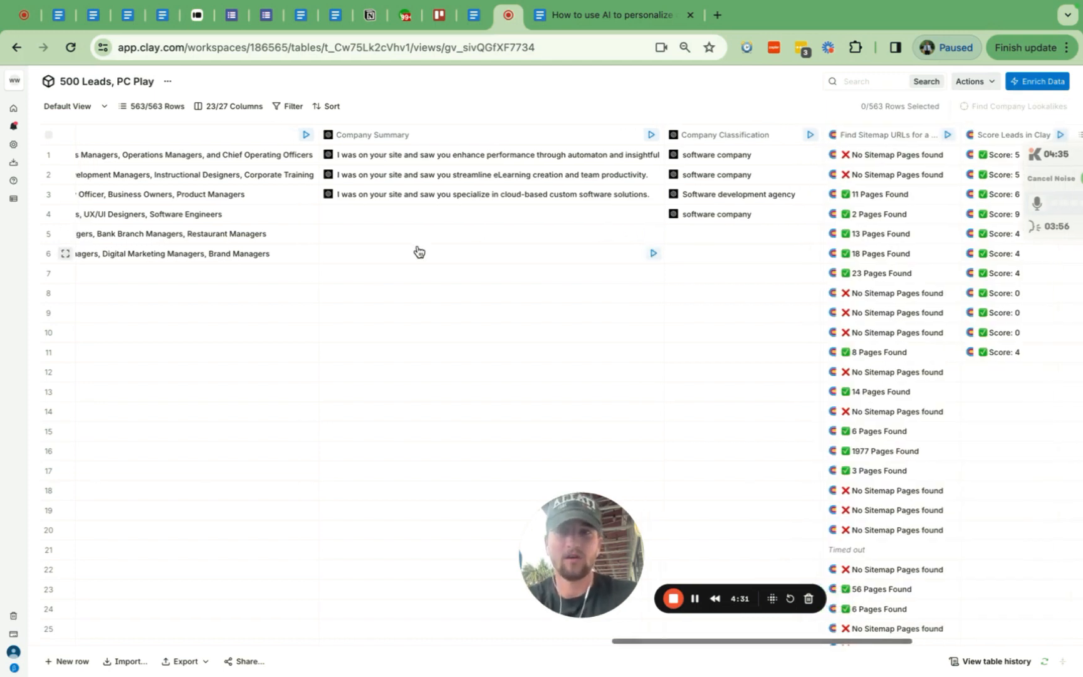
{"action": "scroll", "coordinate": [417, 252], "scroll_direction": "left", "scroll_amount": 5}
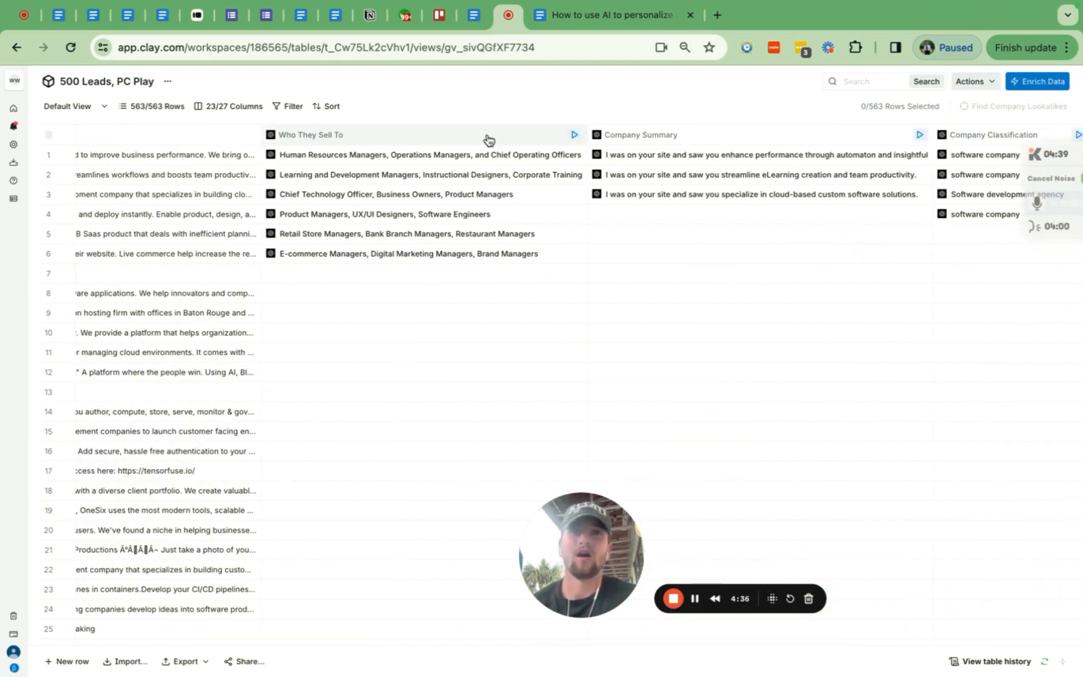
{"action": "key", "text": "XF86AudioRaiseVolume"}
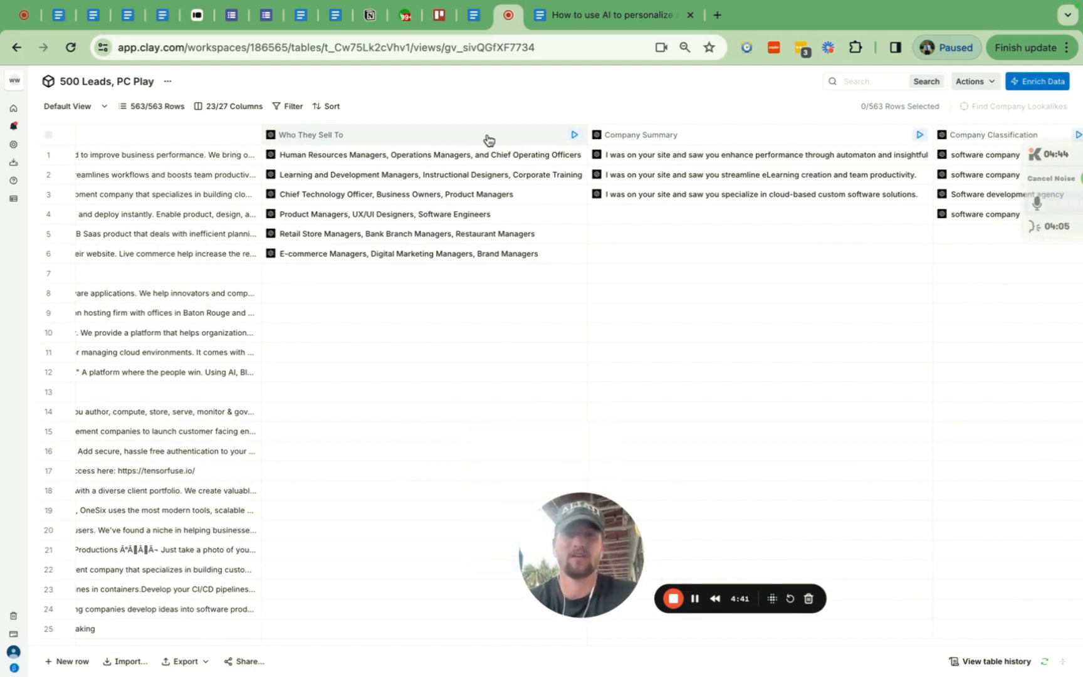
{"action": "left_click", "coordinate": [489, 138]}
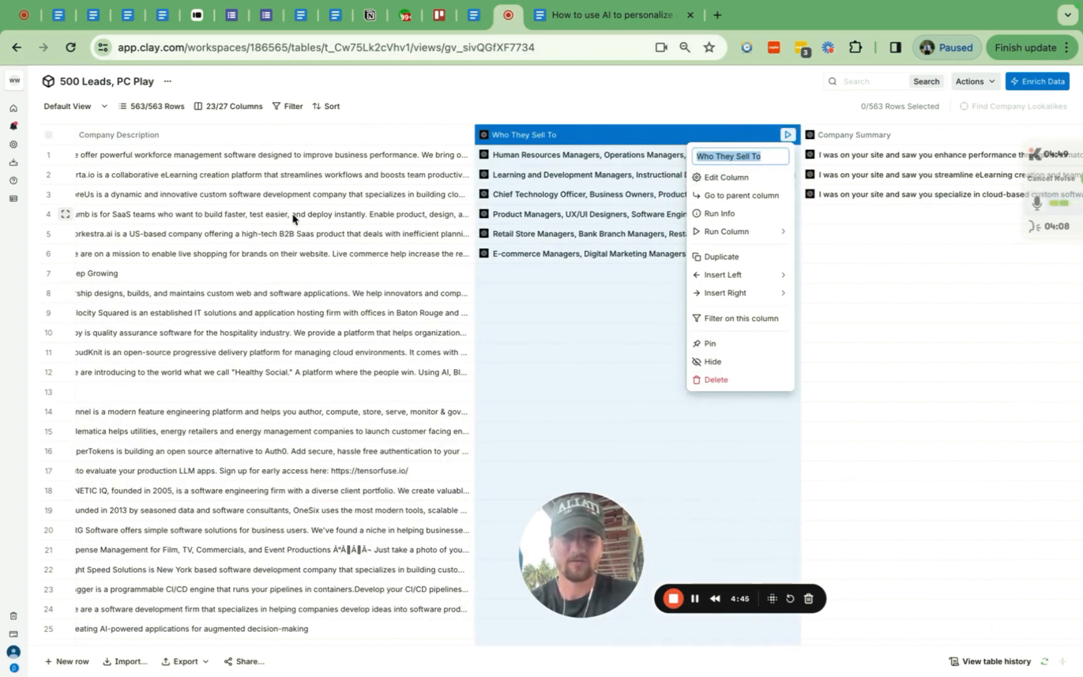
{"action": "left_click", "coordinate": [718, 178]}
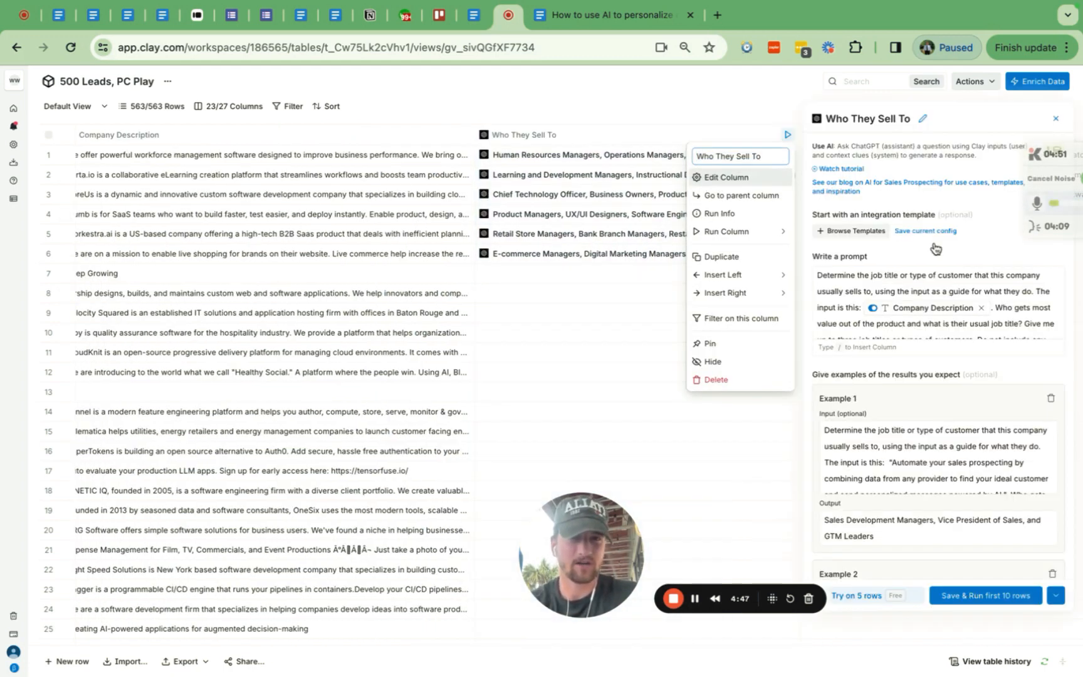
{"action": "left_click", "coordinate": [936, 280]}
{"action": "scroll", "coordinate": [903, 351], "scroll_direction": "down", "scroll_amount": 3}
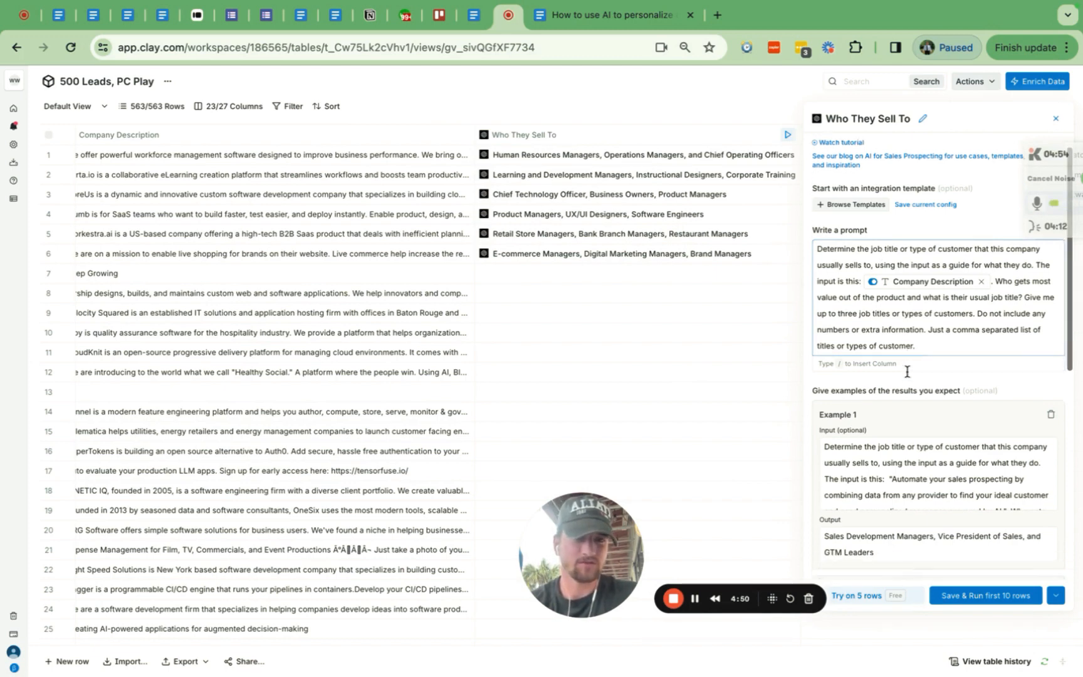
- Close the Who They Sell To settings without saving or running, and review the customer job titles beside the Company Summary column
{"action": "left_click", "coordinate": [1056, 118]}
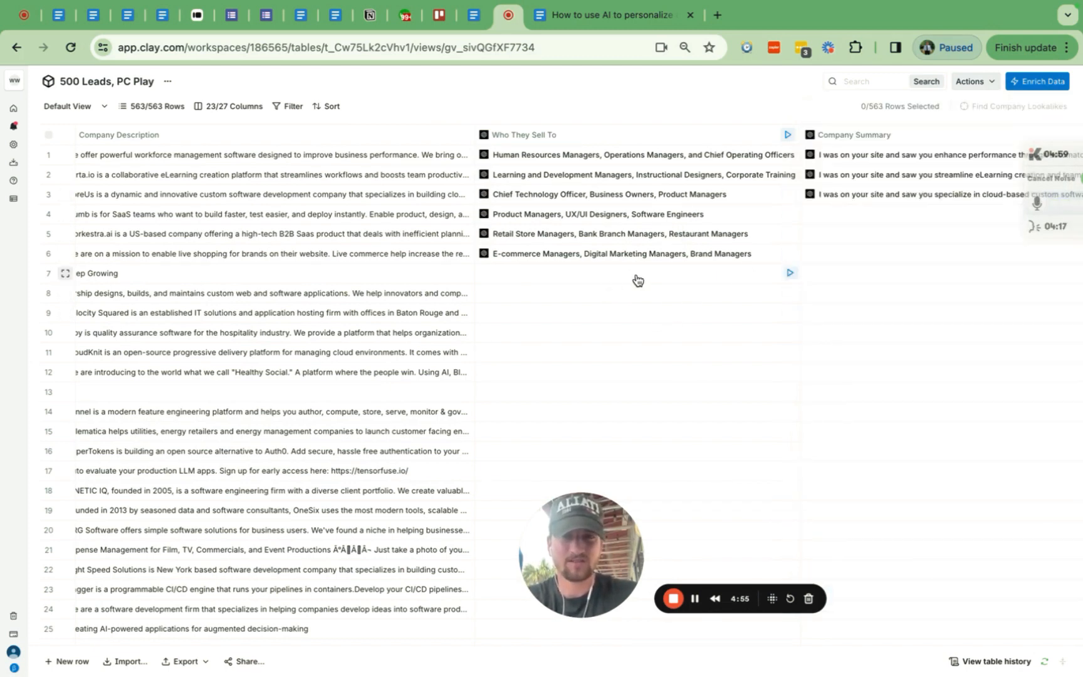
{"action": "scroll", "coordinate": [646, 279], "scroll_direction": "right", "scroll_amount": 2}
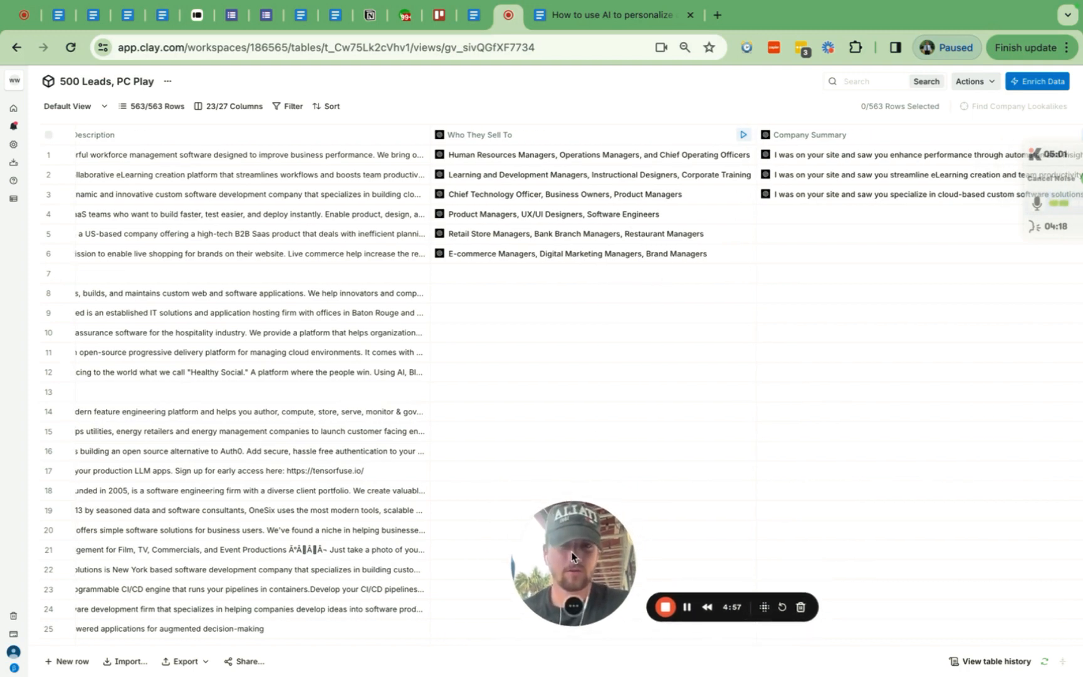
{"action": "left_click_drag", "start_coordinate": [572, 556], "coordinate": [572, 544]}
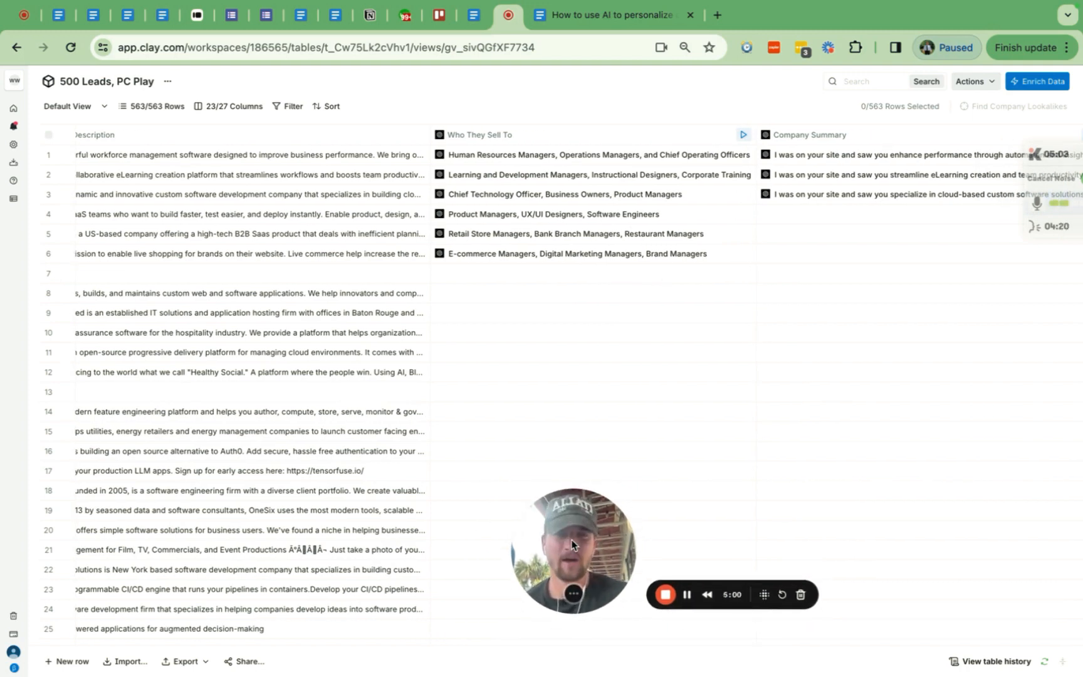
{"action": "scroll", "coordinate": [719, 194], "scroll_direction": "right", "scroll_amount": 6}
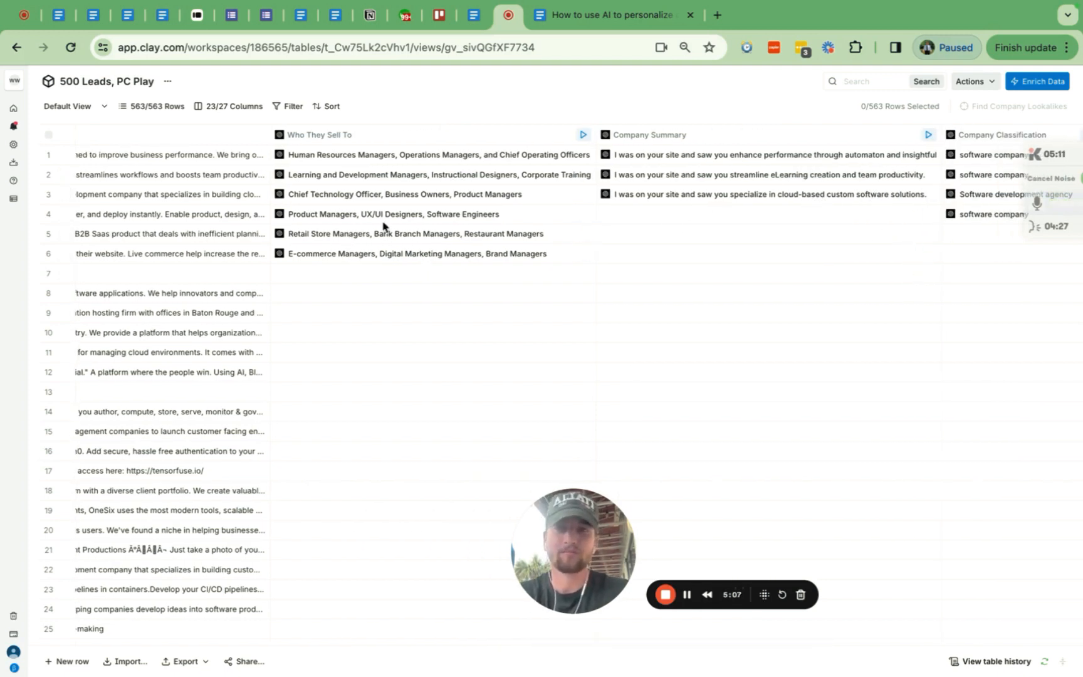
{"action": "scroll", "coordinate": [645, 291], "scroll_direction": "right", "scroll_amount": 3}
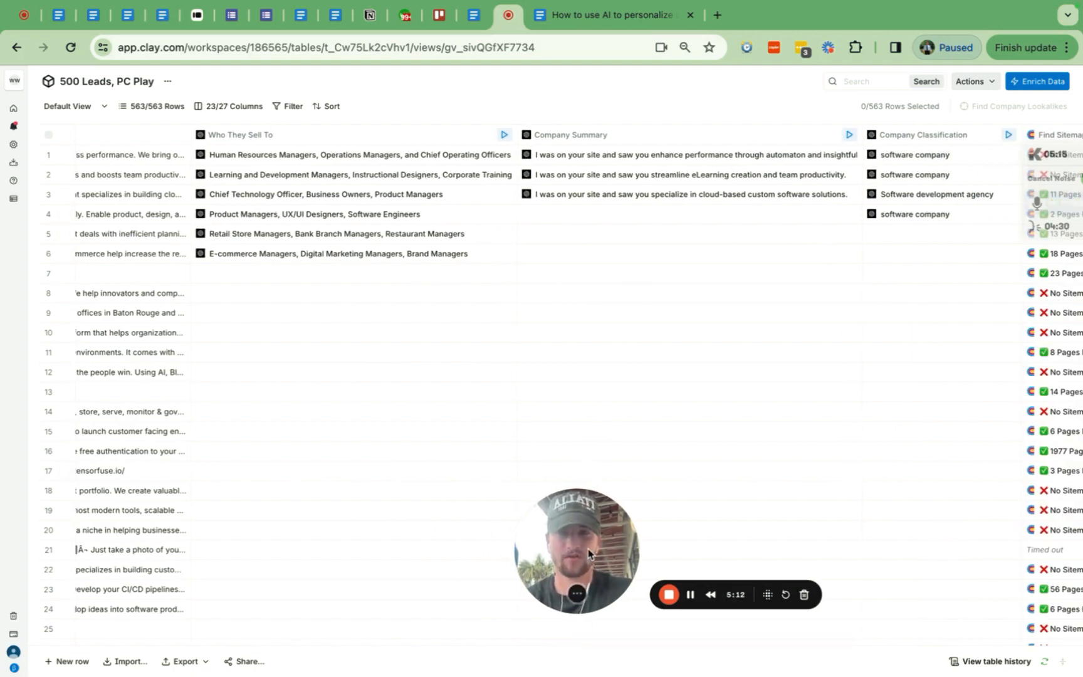
- Examine the sitemap page and lead score columns that follow Company Classification in the table
{"action": "left_click_drag", "start_coordinate": [588, 548], "coordinate": [731, 531]}
{"action": "scroll", "coordinate": [701, 413], "scroll_direction": "right", "scroll_amount": 7}
{"action": "scroll", "coordinate": [701, 413], "scroll_direction": "right", "scroll_amount": 12}
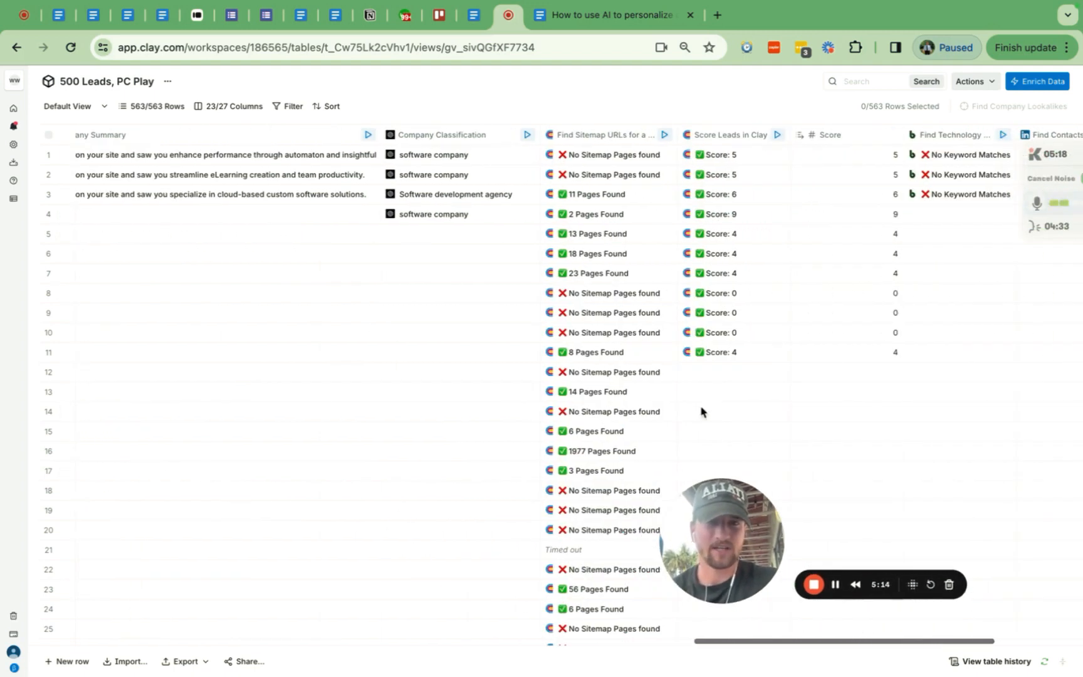
{"action": "scroll", "coordinate": [583, 244], "scroll_direction": "right", "scroll_amount": 2}
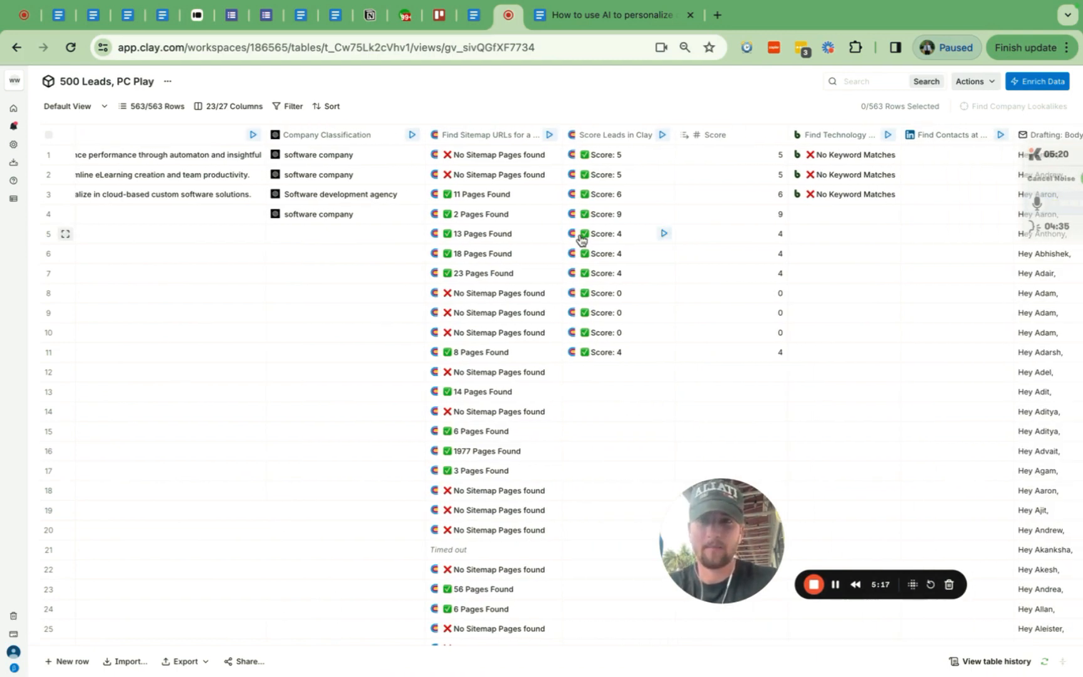
{"action": "scroll", "coordinate": [582, 238], "scroll_direction": "right", "scroll_amount": 1}
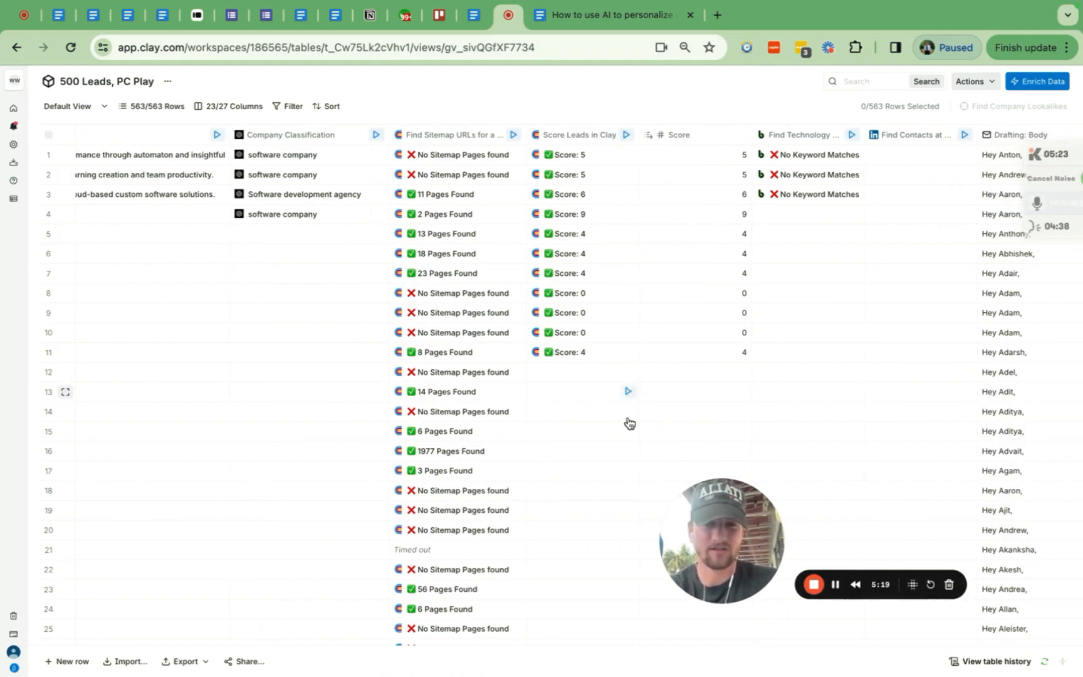
{"action": "left_click_drag", "start_coordinate": [712, 515], "coordinate": [838, 506]}
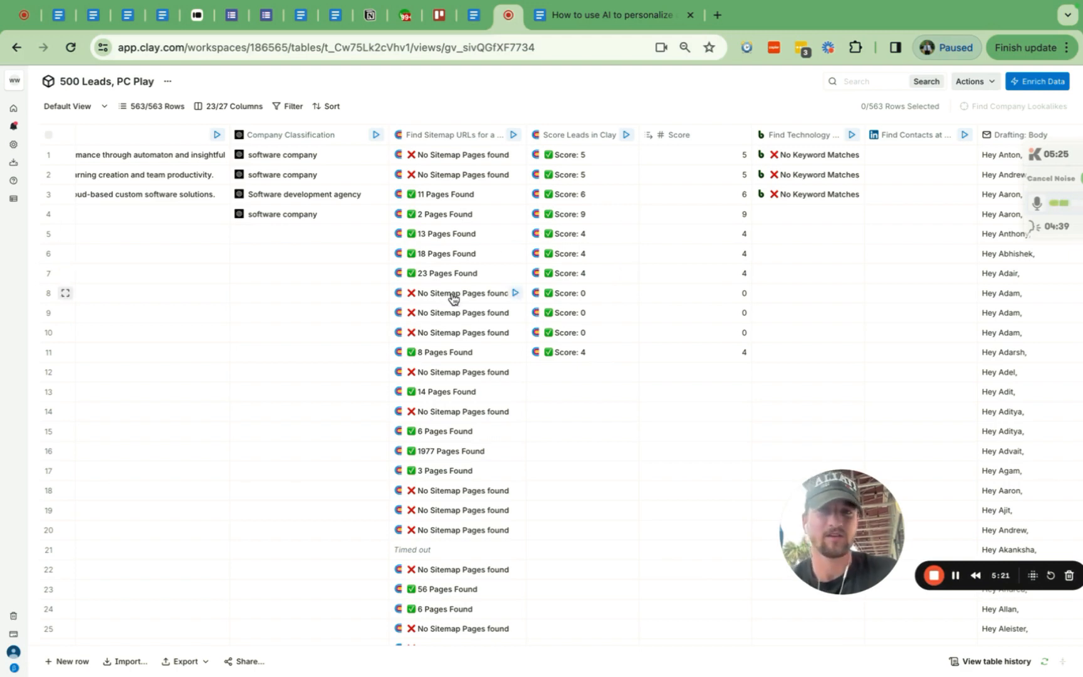
{"action": "scroll", "coordinate": [439, 294], "scroll_direction": "right", "scroll_amount": 1}
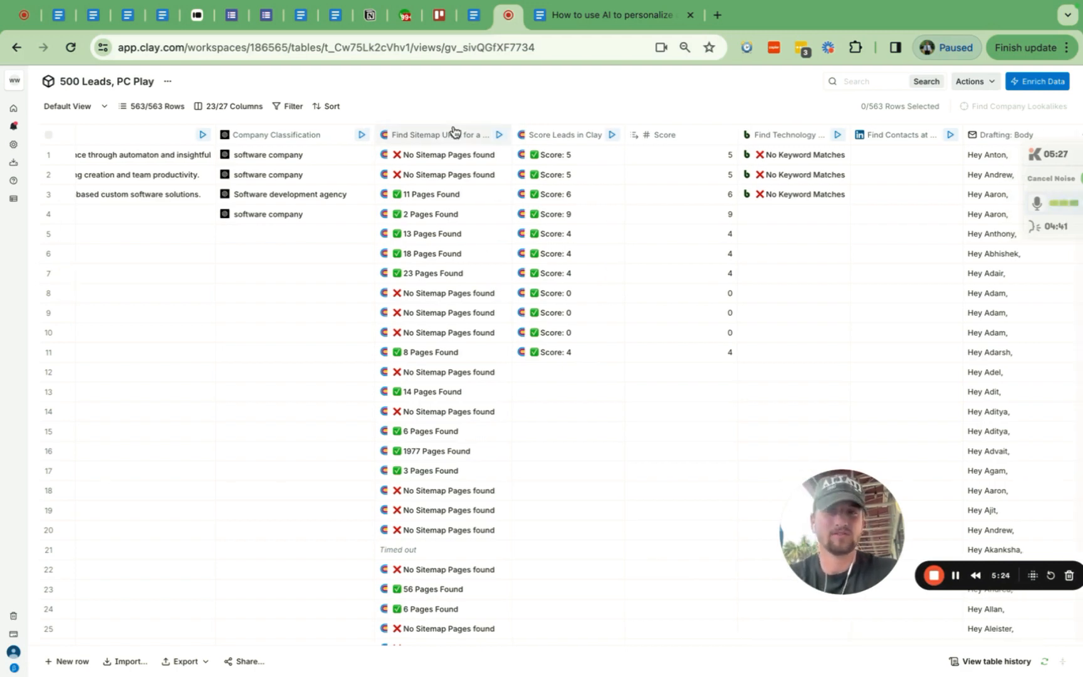
- Switch to the outbound personalization document in Google Docs and read the page-number rules under "Clay table example"
{"action": "left_click", "coordinate": [602, 15]}
{"action": "scroll", "coordinate": [559, 482], "scroll_direction": "down", "scroll_amount": 1}
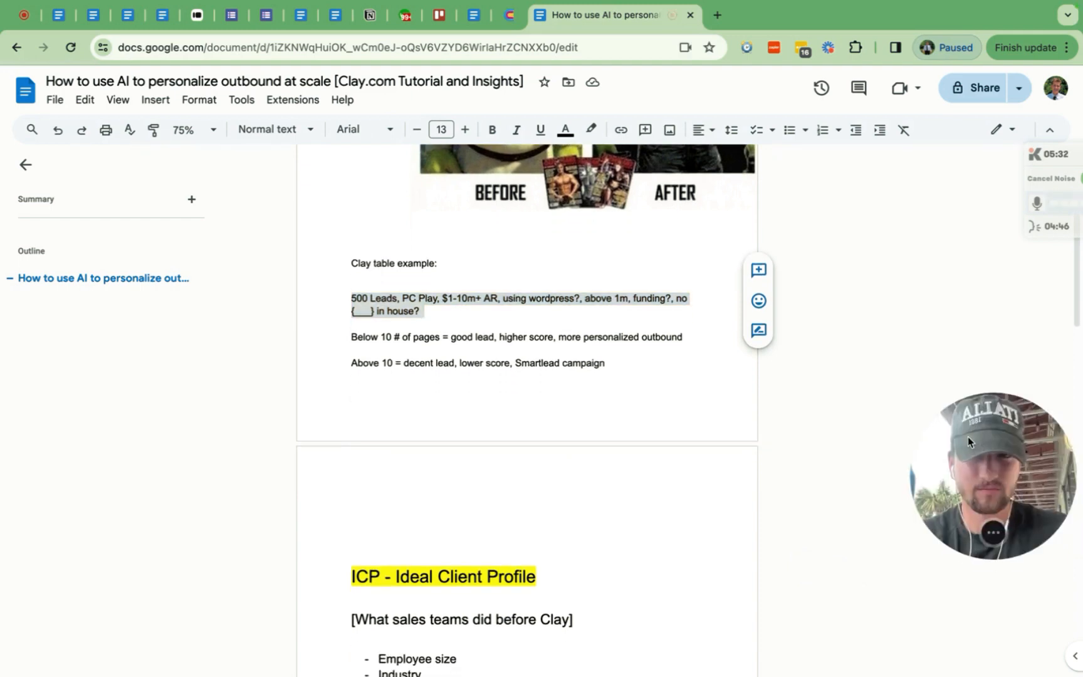
{"action": "left_click", "coordinate": [500, 336]}
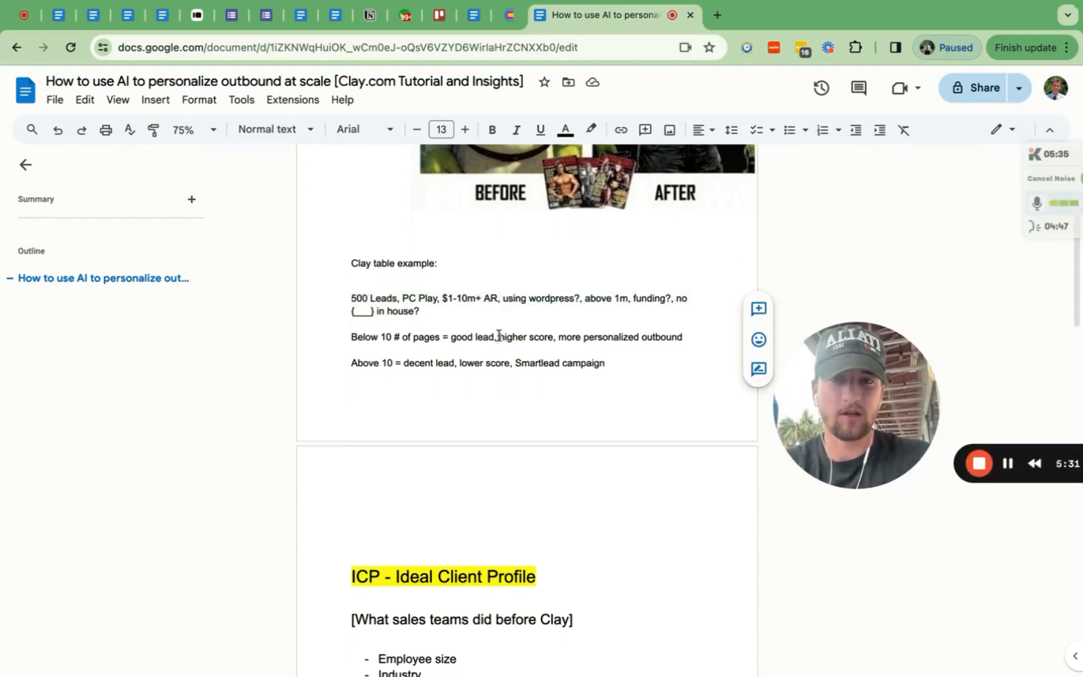
{"action": "triple_click", "coordinate": [441, 338]}
{"action": "triple_click", "coordinate": [459, 350]}
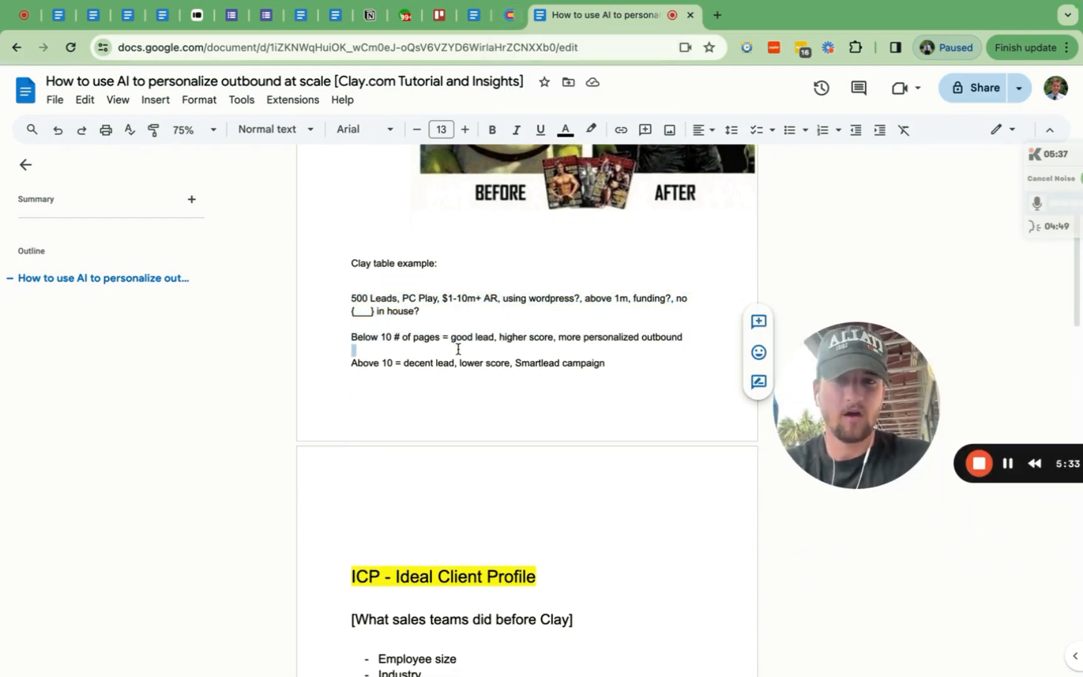
- Select in turn "good lead", "$1-10m+ AR", "higher score" and "more personalized outbound" in the Clay table example to point them out
{"action": "left_click_drag", "start_coordinate": [452, 338], "coordinate": [495, 336]}
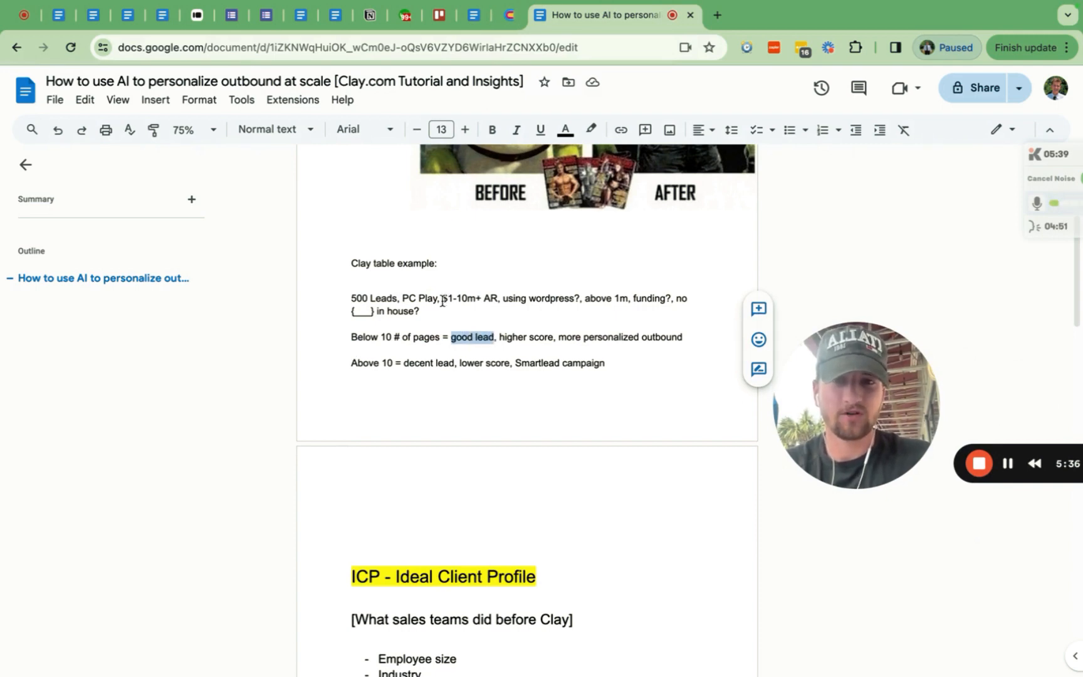
{"action": "left_click_drag", "start_coordinate": [442, 300], "coordinate": [499, 298]}
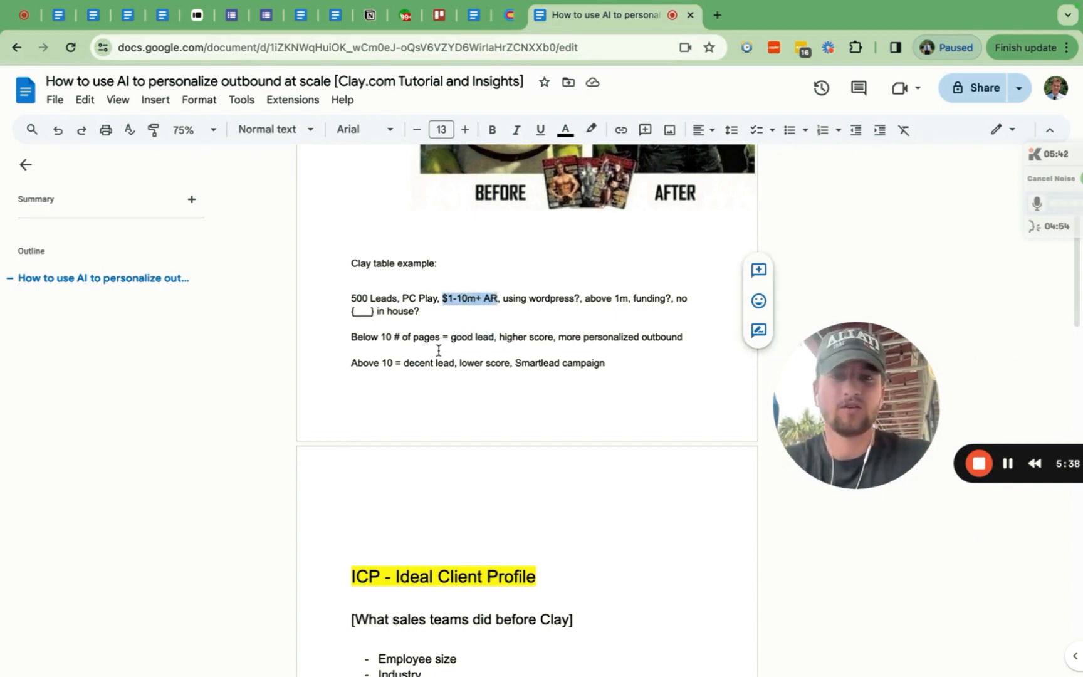
{"action": "left_click_drag", "start_coordinate": [452, 339], "coordinate": [480, 340]}
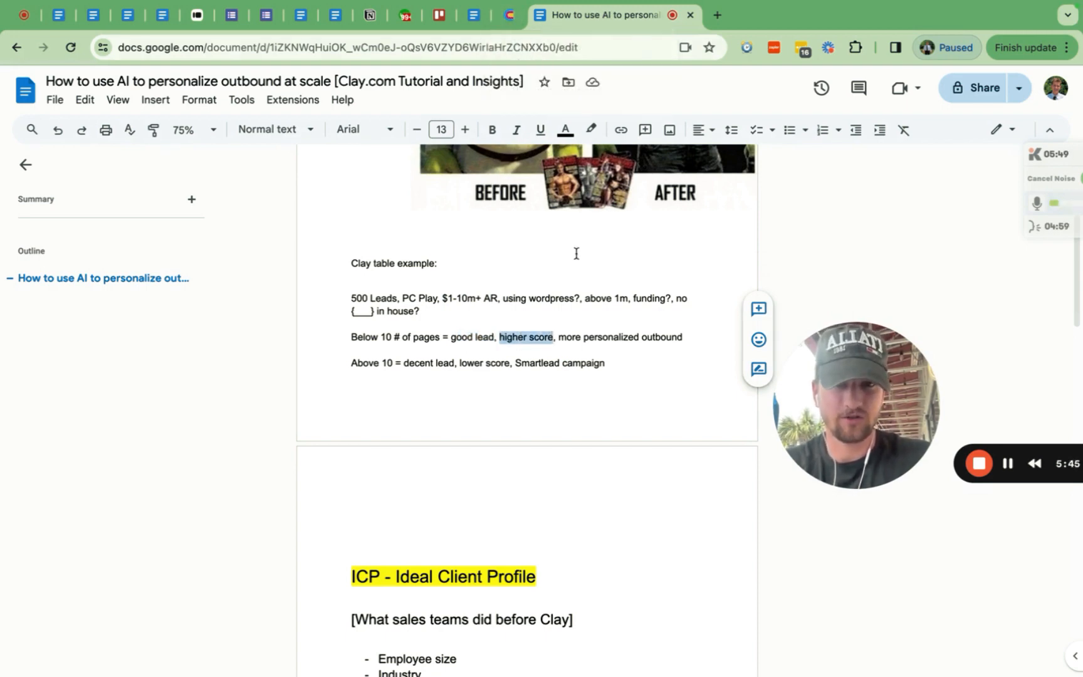
{"action": "left_click", "coordinate": [560, 336]}
{"action": "left_click_drag", "start_coordinate": [560, 337], "coordinate": [683, 338]}
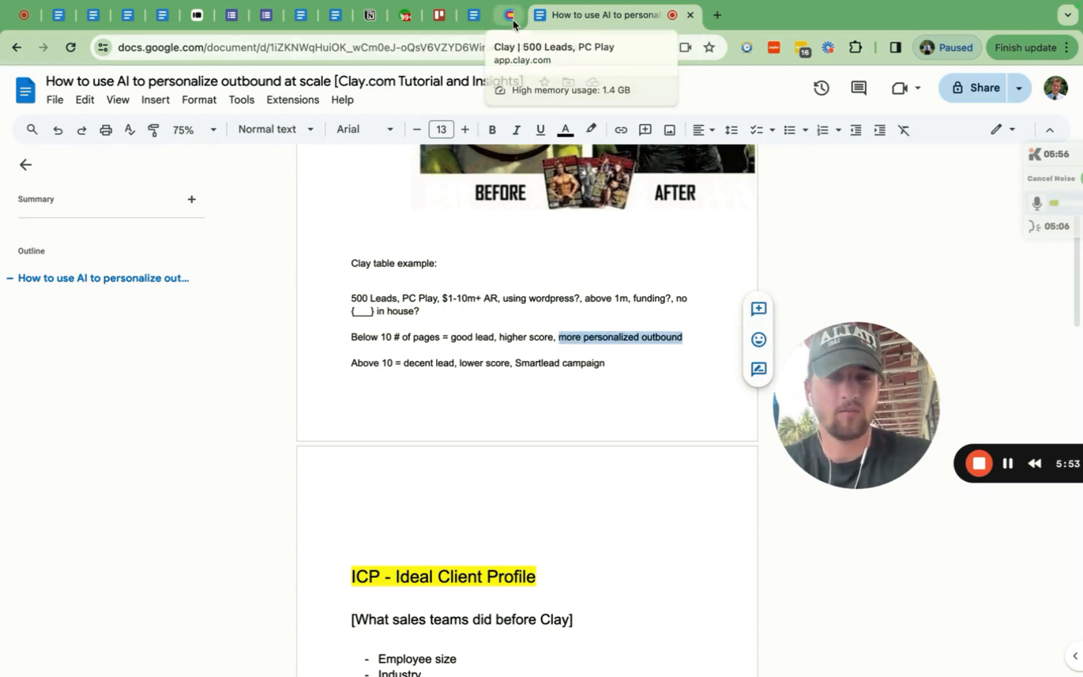
- Return to the 500 Leads, PC Play table in Clay and open the Score Leads in Clay column for editing
{"action": "left_click", "coordinate": [513, 18]}
{"action": "scroll", "coordinate": [696, 338], "scroll_direction": "right", "scroll_amount": 1}
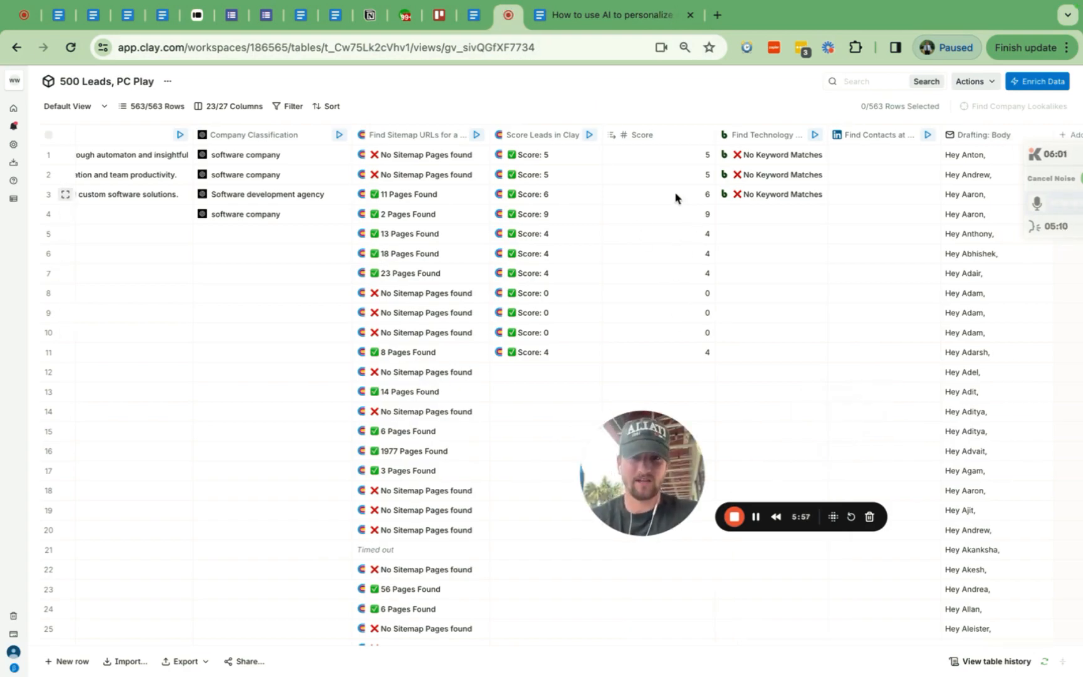
{"action": "scroll", "coordinate": [552, 150], "scroll_direction": "left", "scroll_amount": 3}
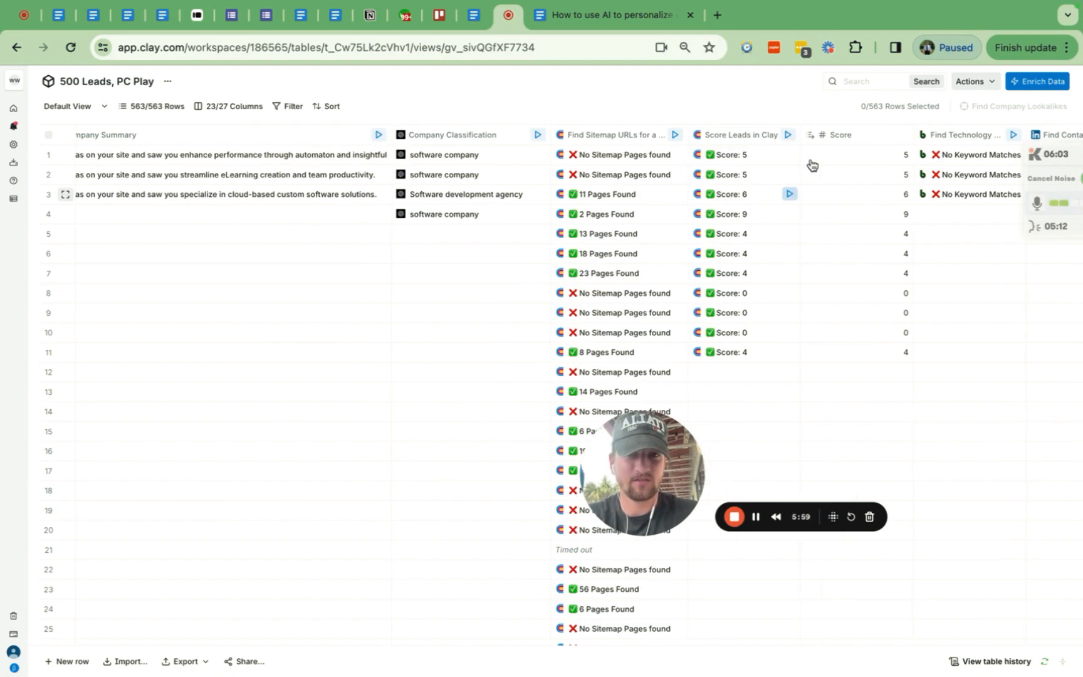
{"action": "left_click", "coordinate": [739, 134]}
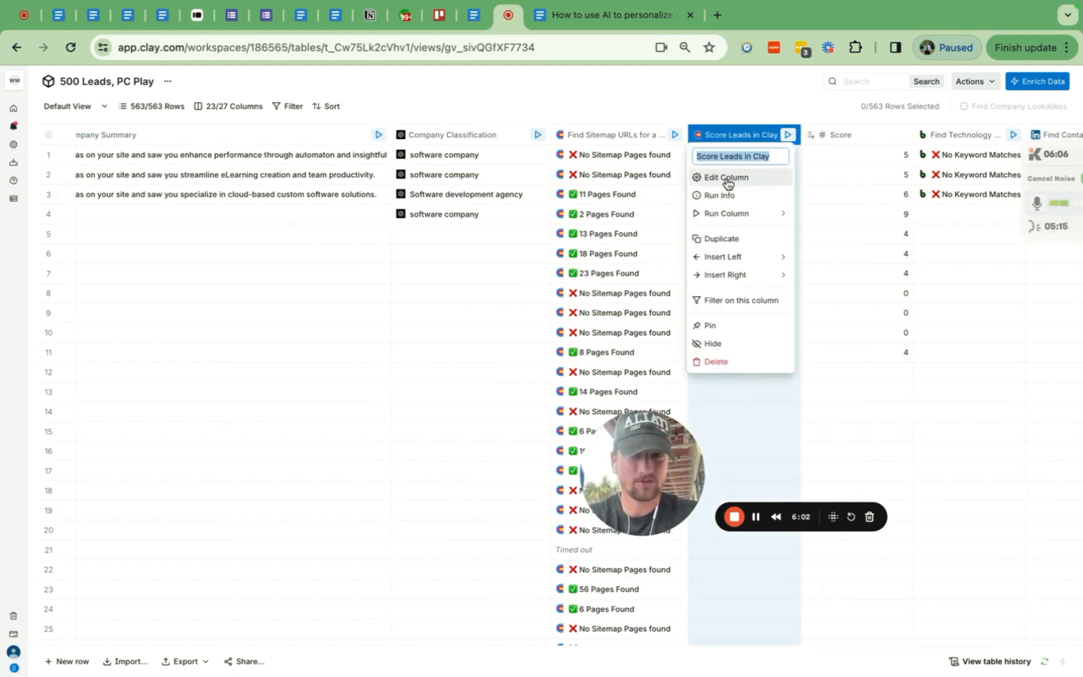
{"action": "left_click", "coordinate": [731, 181]}
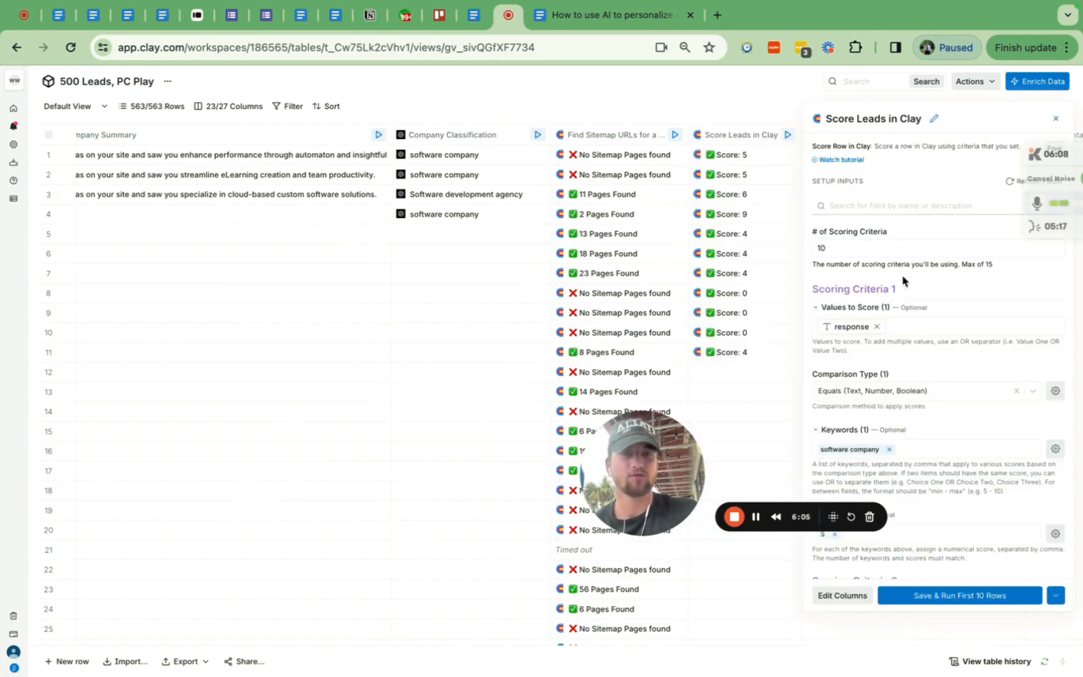
- Examine the number of scoring criteria and the first criterion's value, comparison type, keyword and score against the Company Classification column
{"action": "scroll", "coordinate": [871, 331], "scroll_direction": "down", "scroll_amount": 2}
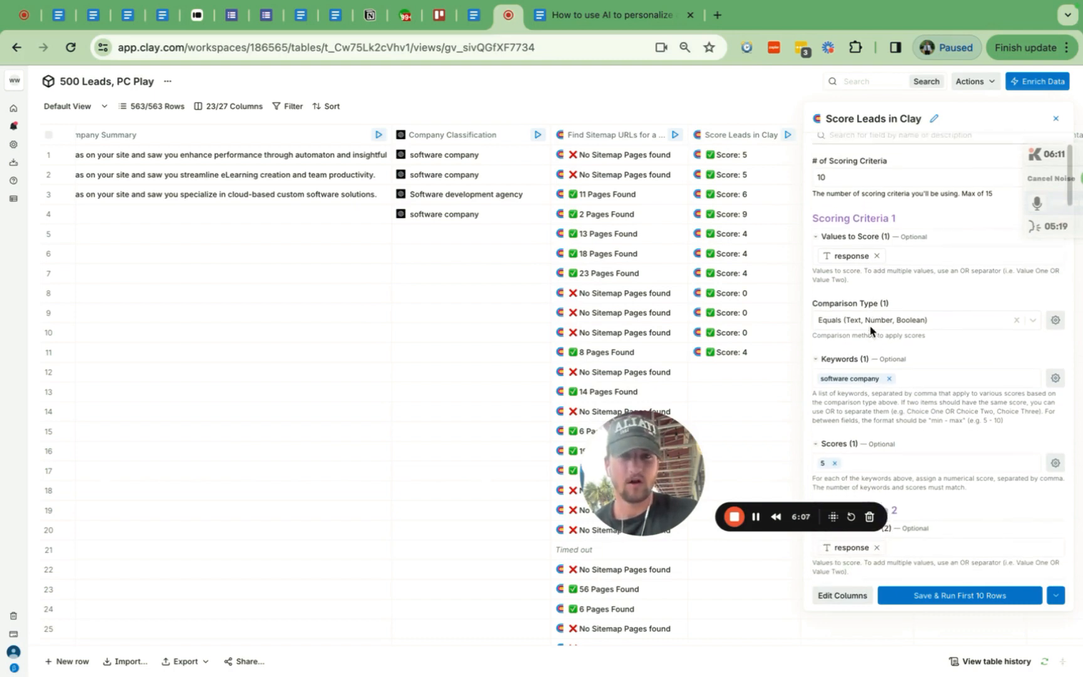
{"action": "left_click_drag", "start_coordinate": [645, 471], "coordinate": [412, 525]}
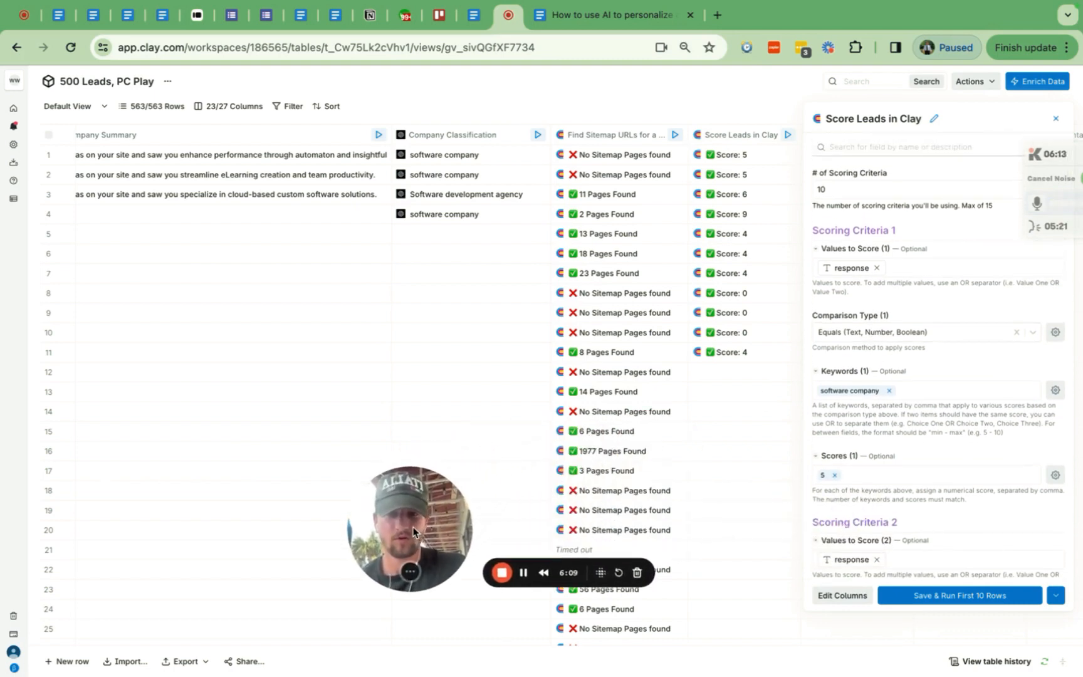
{"action": "scroll", "coordinate": [911, 439], "scroll_direction": "down", "scroll_amount": 1}
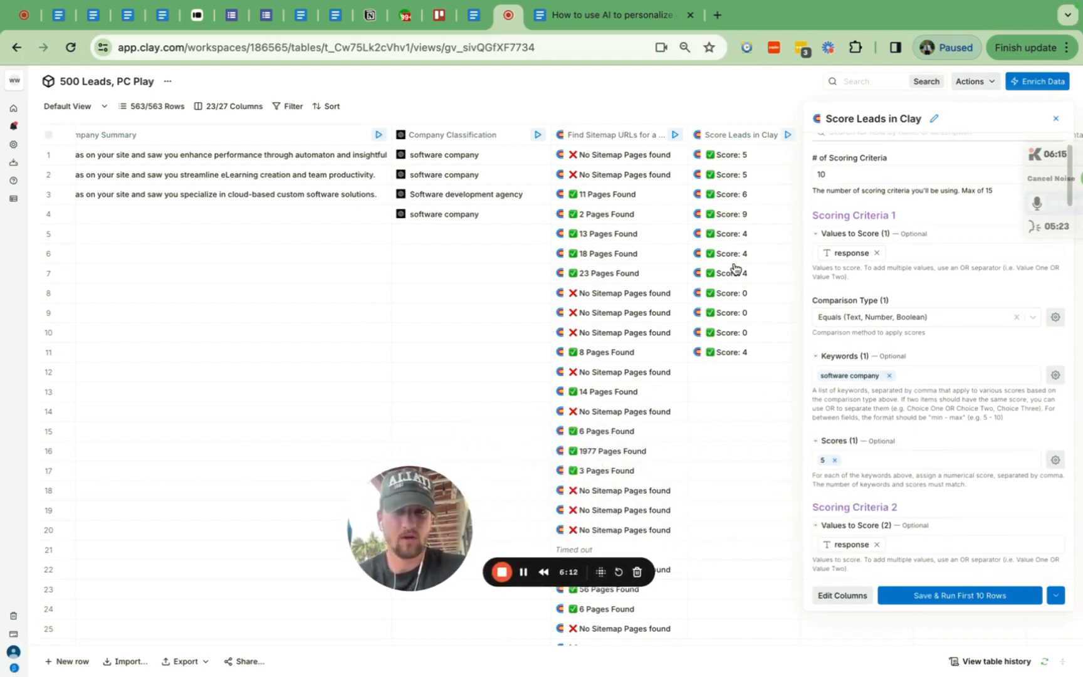
{"action": "scroll", "coordinate": [639, 276], "scroll_direction": "left", "scroll_amount": 1}
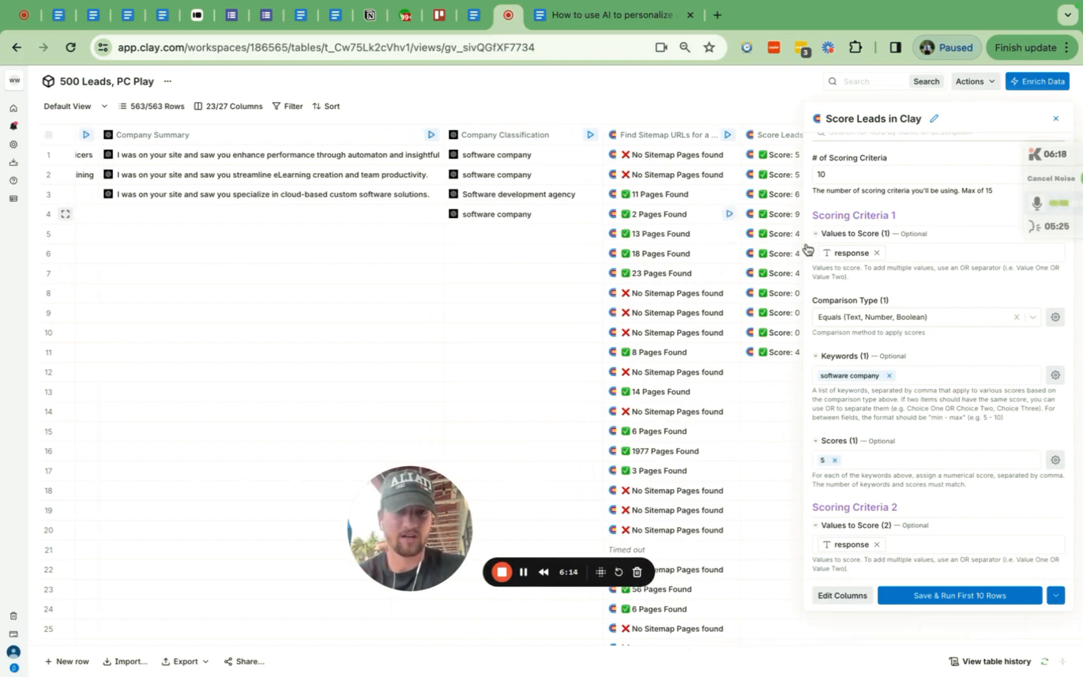
{"action": "scroll", "coordinate": [939, 362], "scroll_direction": "down", "scroll_amount": 3}
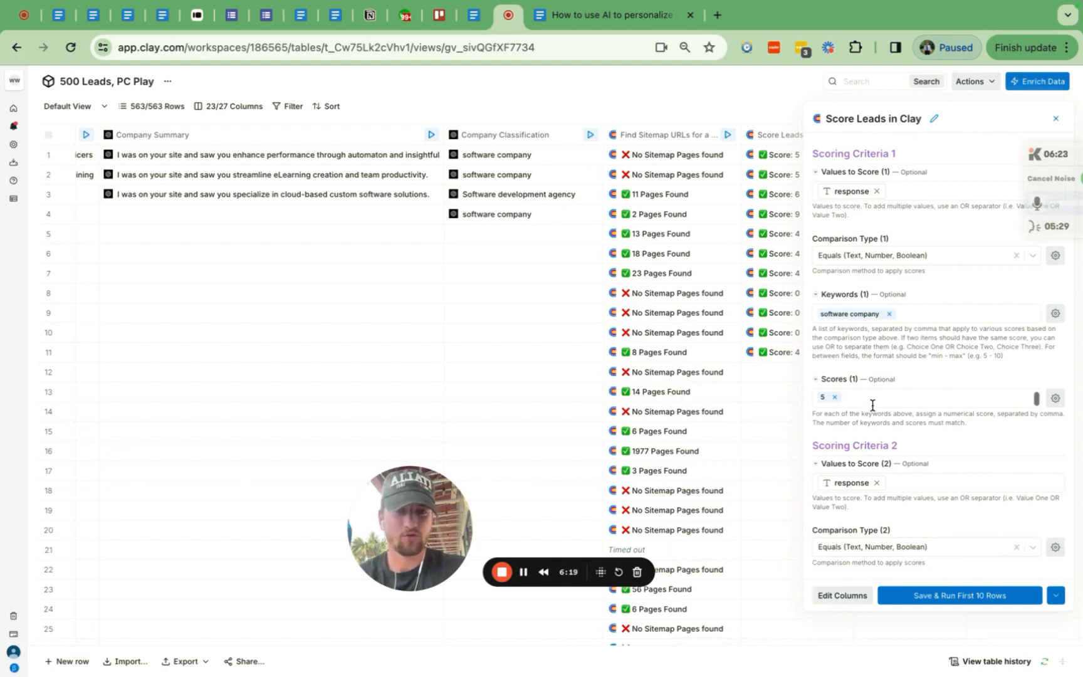
- Examine Scoring Criteria 2 to 4, comparing the agency keyword and page-count ranges with the table's classification, sitemap and score columns
{"action": "scroll", "coordinate": [935, 416], "scroll_direction": "down", "scroll_amount": 10}
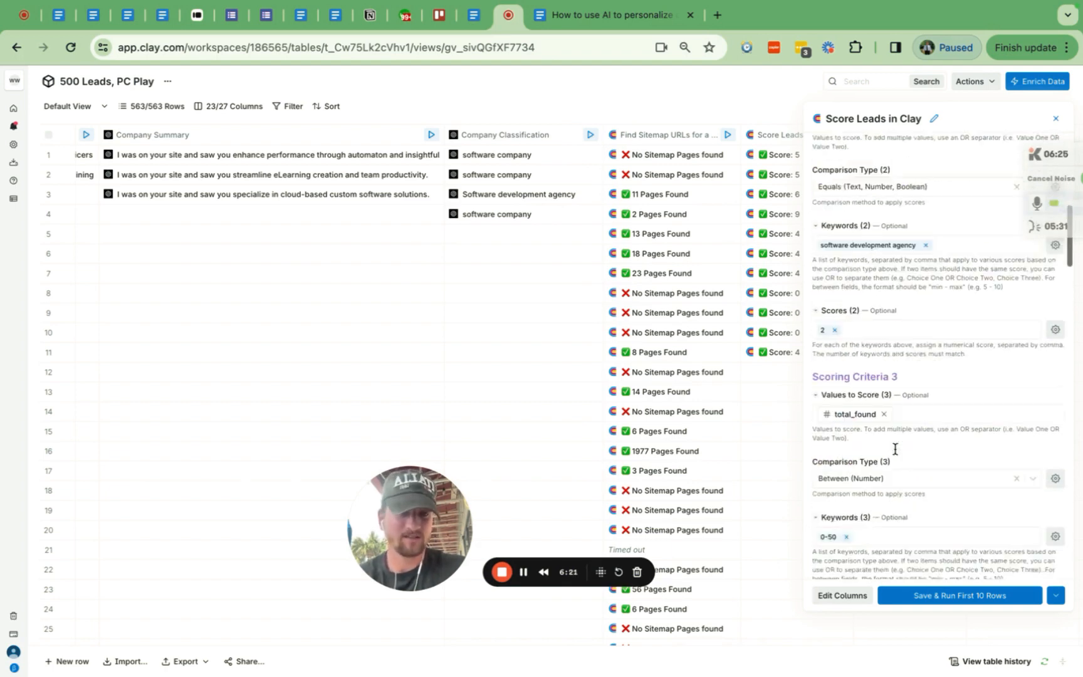
{"action": "scroll", "coordinate": [894, 448], "scroll_direction": "down", "scroll_amount": 3}
{"action": "scroll", "coordinate": [640, 321], "scroll_direction": "right", "scroll_amount": 3}
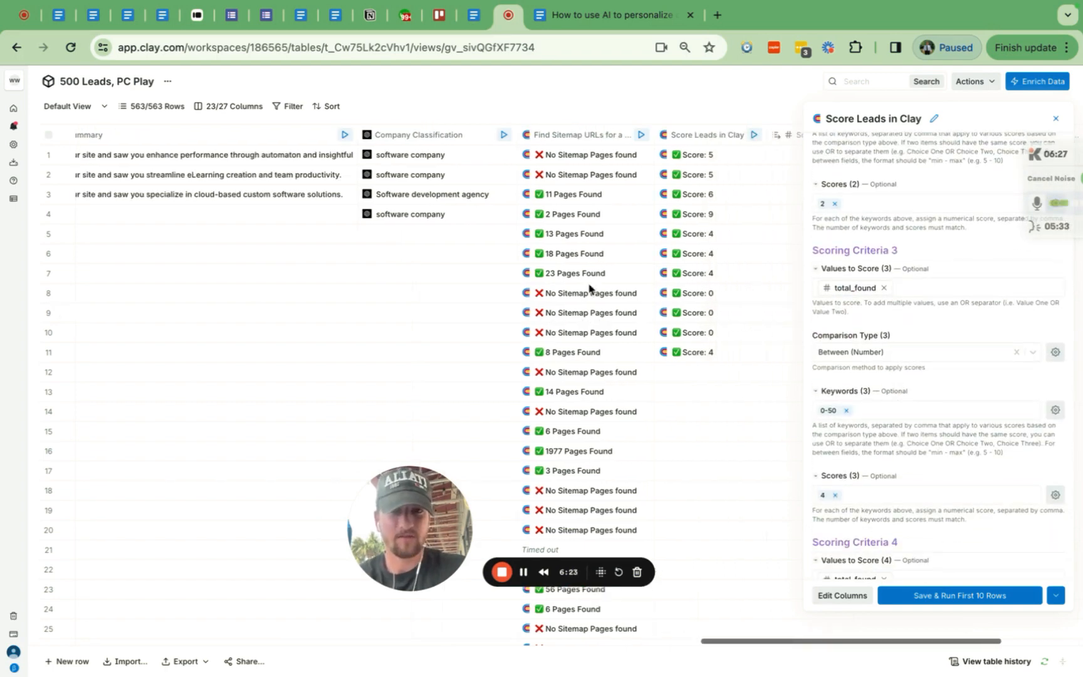
{"action": "scroll", "coordinate": [903, 395], "scroll_direction": "down", "scroll_amount": 3}
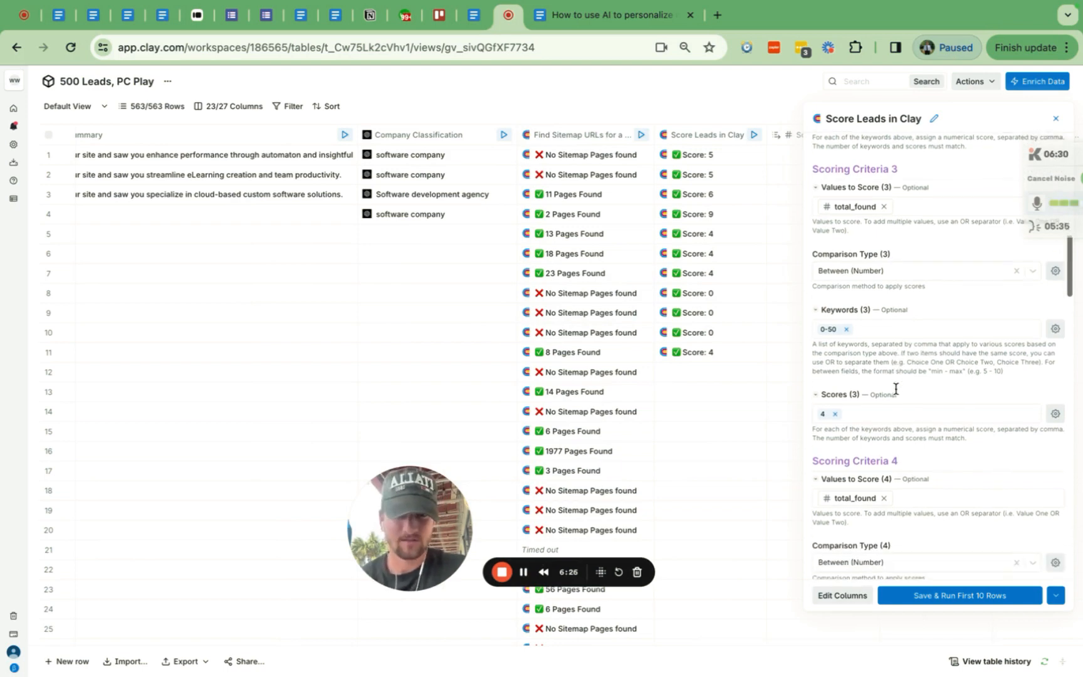
{"action": "scroll", "coordinate": [896, 393], "scroll_direction": "down", "scroll_amount": 1}
{"action": "scroll", "coordinate": [722, 238], "scroll_direction": "right", "scroll_amount": 2}
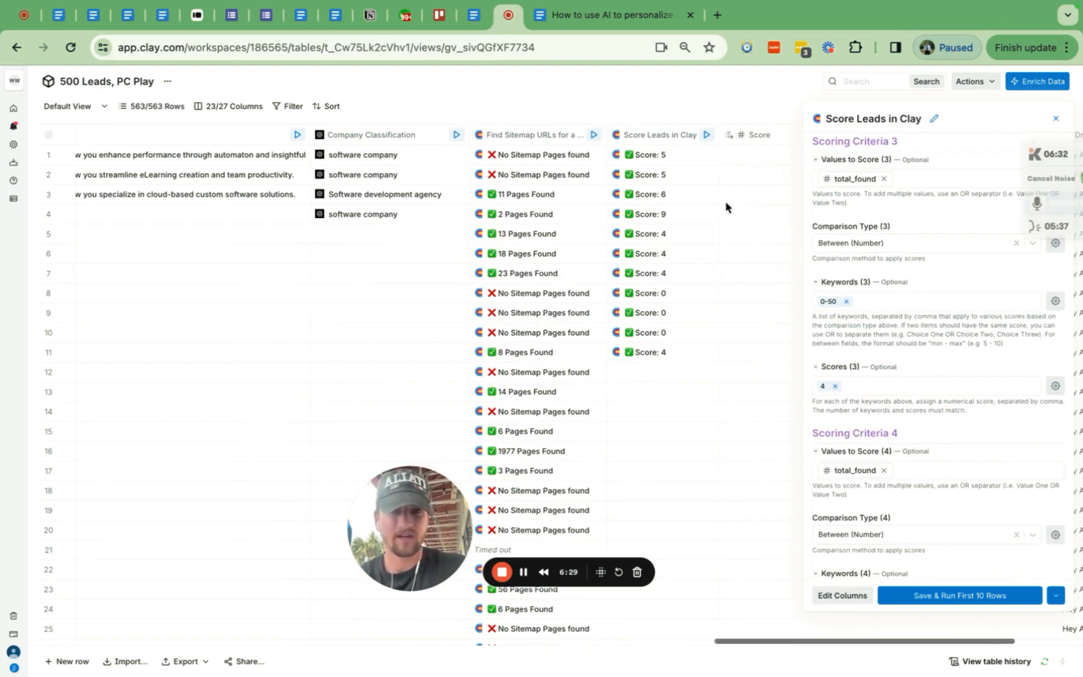
{"action": "scroll", "coordinate": [948, 367], "scroll_direction": "down", "scroll_amount": 2}
{"action": "scroll", "coordinate": [948, 366], "scroll_direction": "down", "scroll_amount": 8}
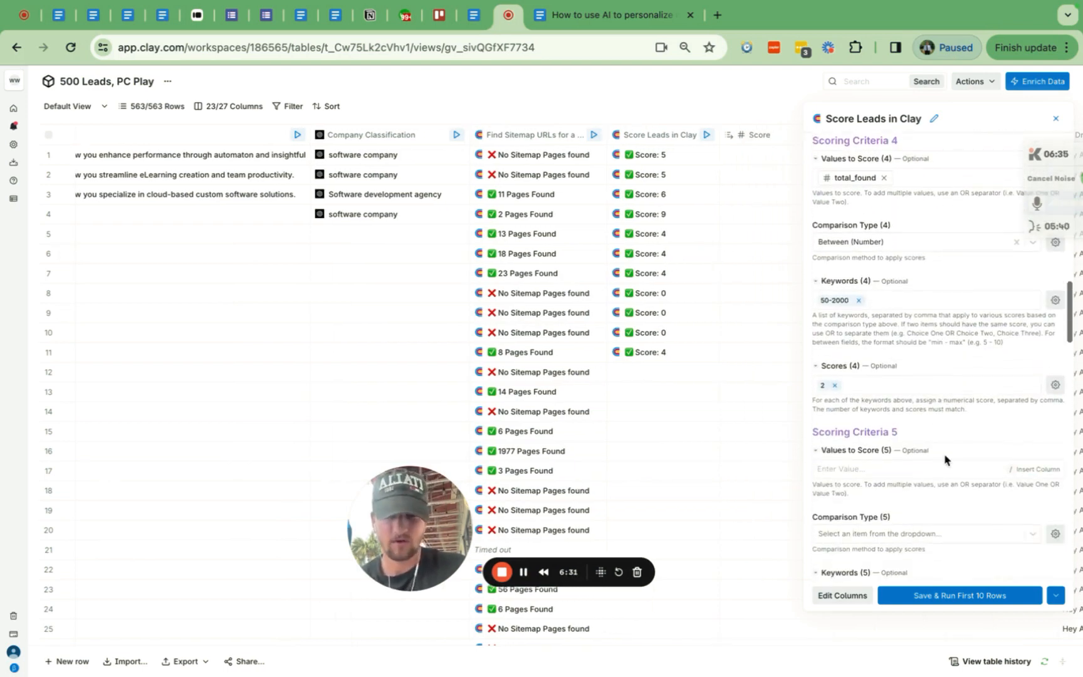
{"action": "scroll", "coordinate": [945, 454], "scroll_direction": "down", "scroll_amount": 1}
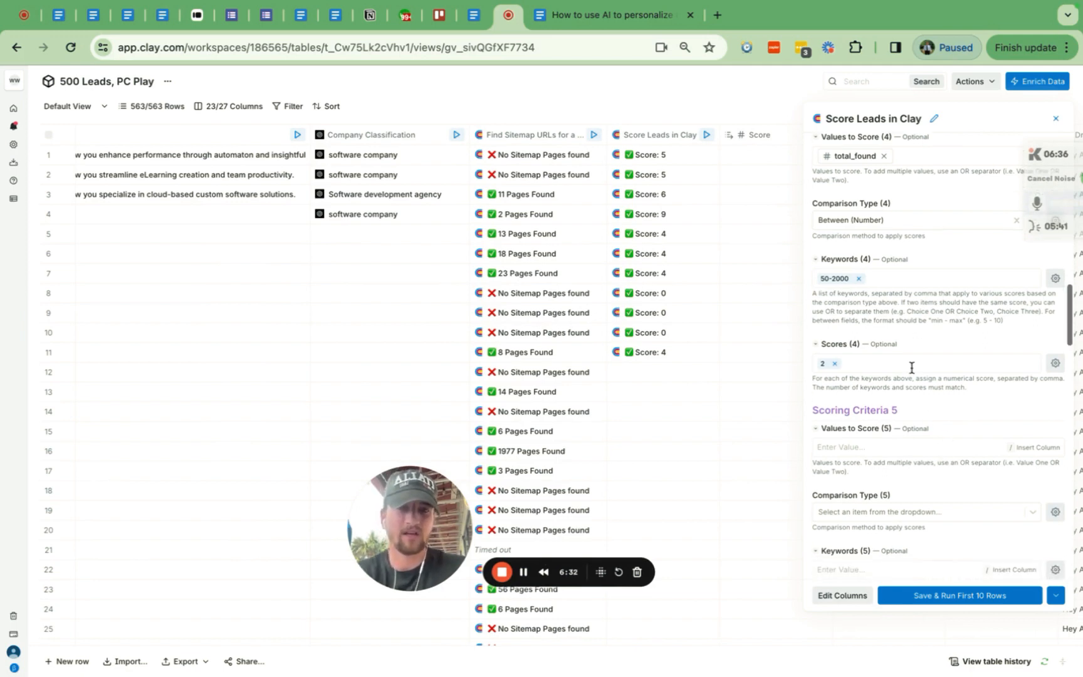
- Close the Score Leads in Clay settings without saving or running, and review the technology, contacts and email draft columns
{"action": "left_click", "coordinate": [1057, 121]}
{"action": "scroll", "coordinate": [628, 261], "scroll_direction": "right", "scroll_amount": 5}
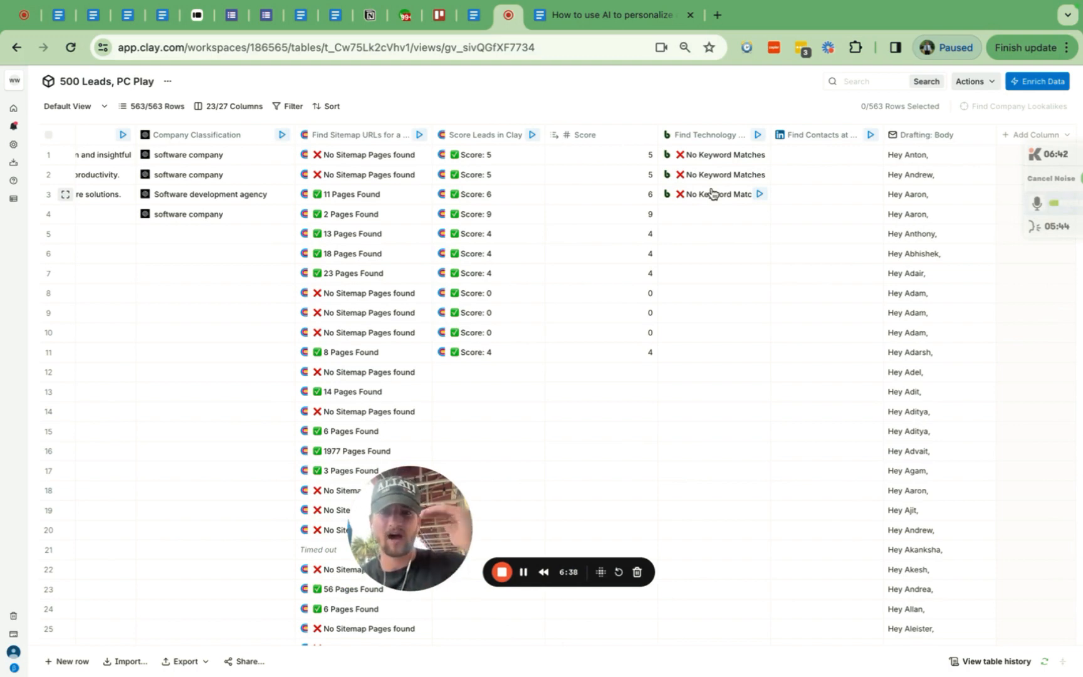
{"action": "scroll", "coordinate": [839, 160], "scroll_direction": "right", "scroll_amount": 1}
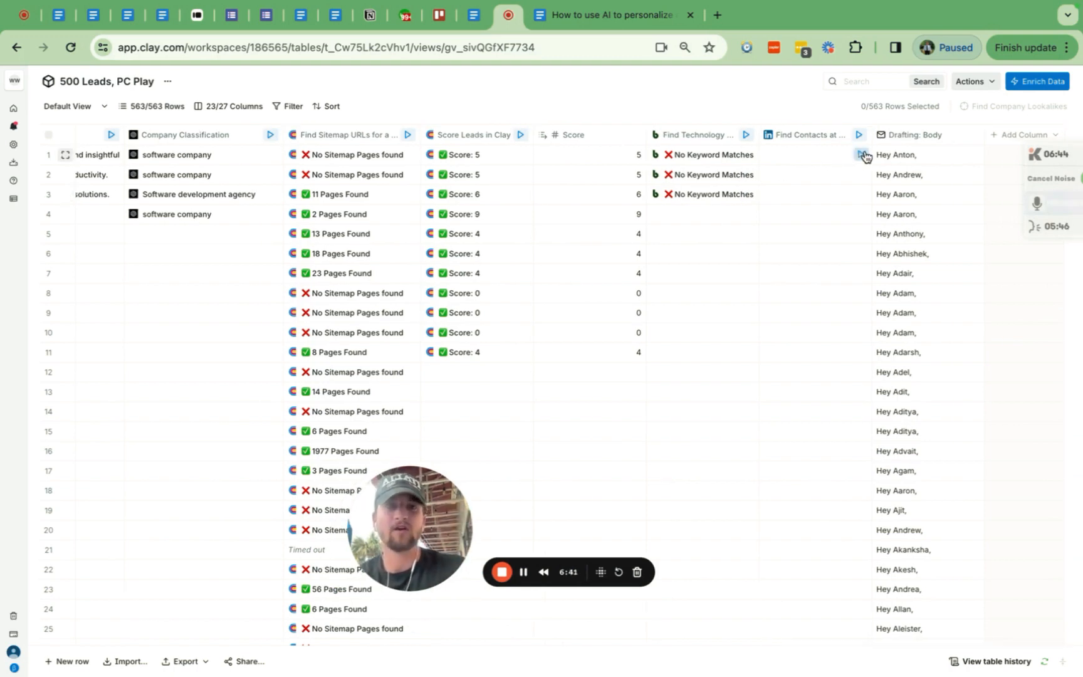
{"action": "scroll", "coordinate": [712, 197], "scroll_direction": "left", "scroll_amount": 15}
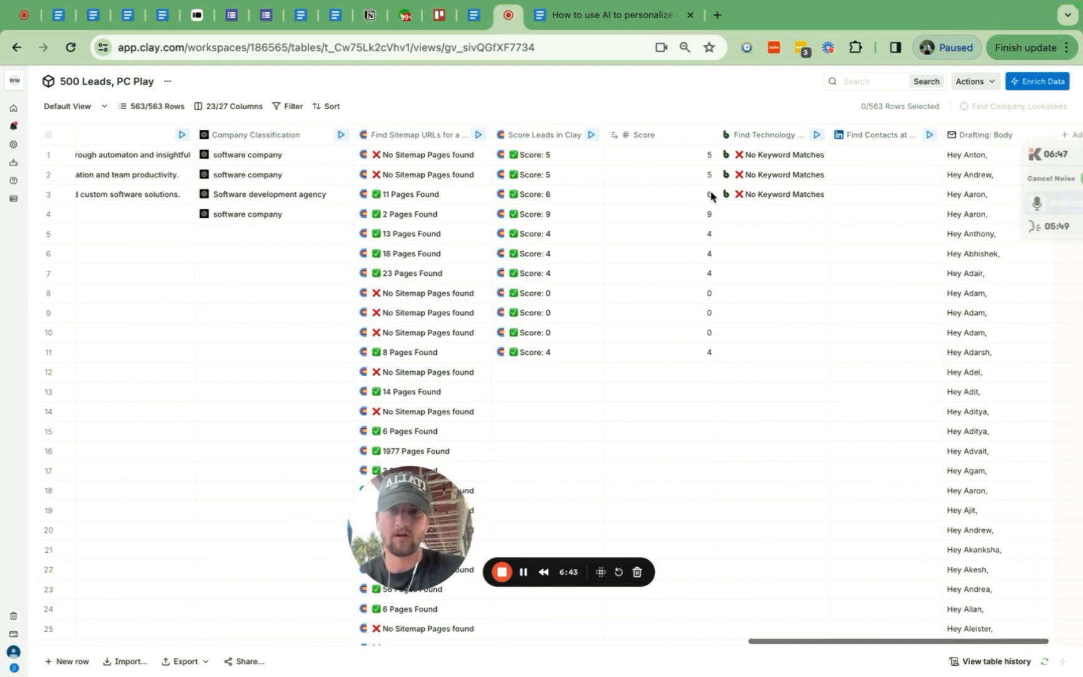
- Review the Who They Sell To, Company Summary, classification, sitemap and score columns, and narrow the Score Leads in Clay column
{"action": "scroll", "coordinate": [712, 196], "scroll_direction": "left", "scroll_amount": 18}
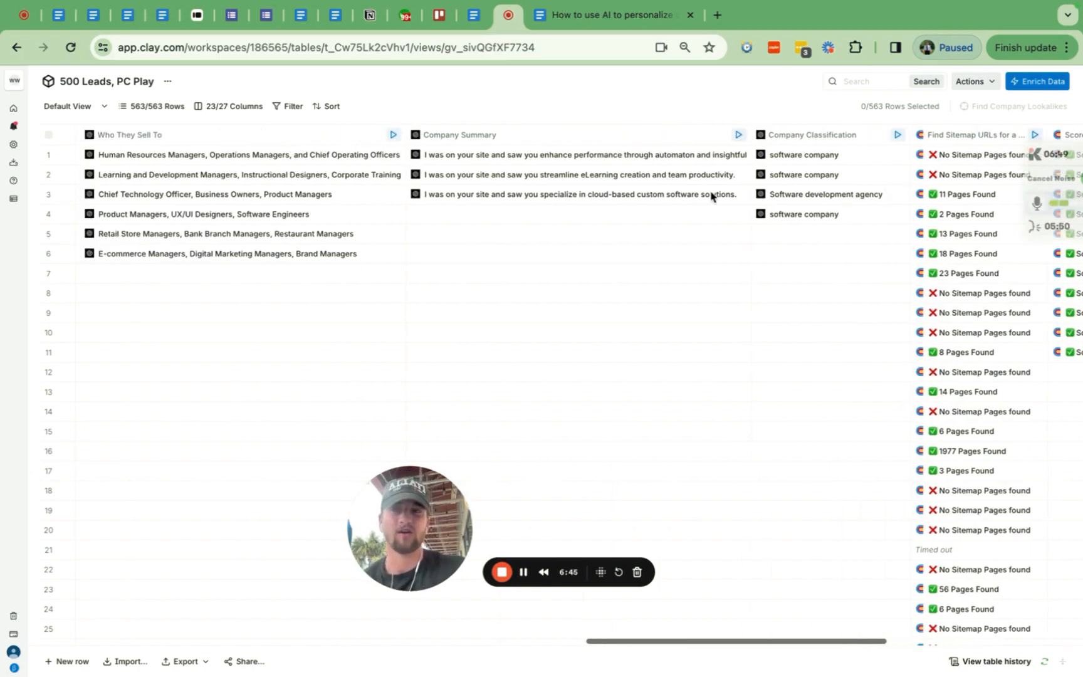
{"action": "scroll", "coordinate": [633, 155], "scroll_direction": "right", "scroll_amount": 1}
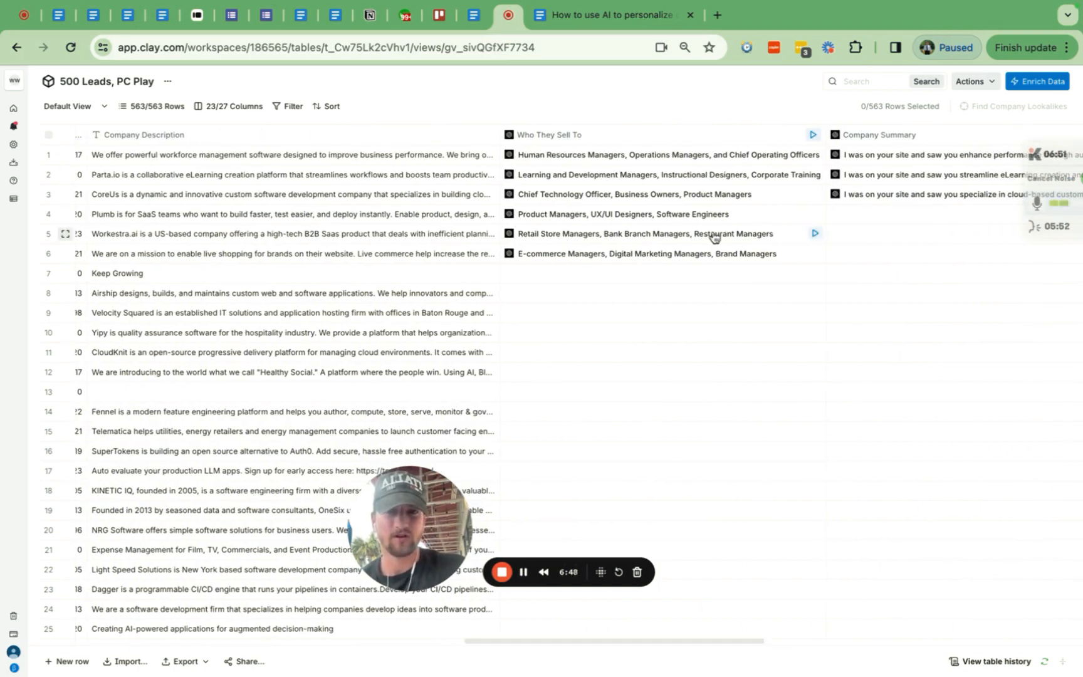
{"action": "scroll", "coordinate": [613, 209], "scroll_direction": "right", "scroll_amount": 2}
{"action": "scroll", "coordinate": [614, 209], "scroll_direction": "right", "scroll_amount": 20}
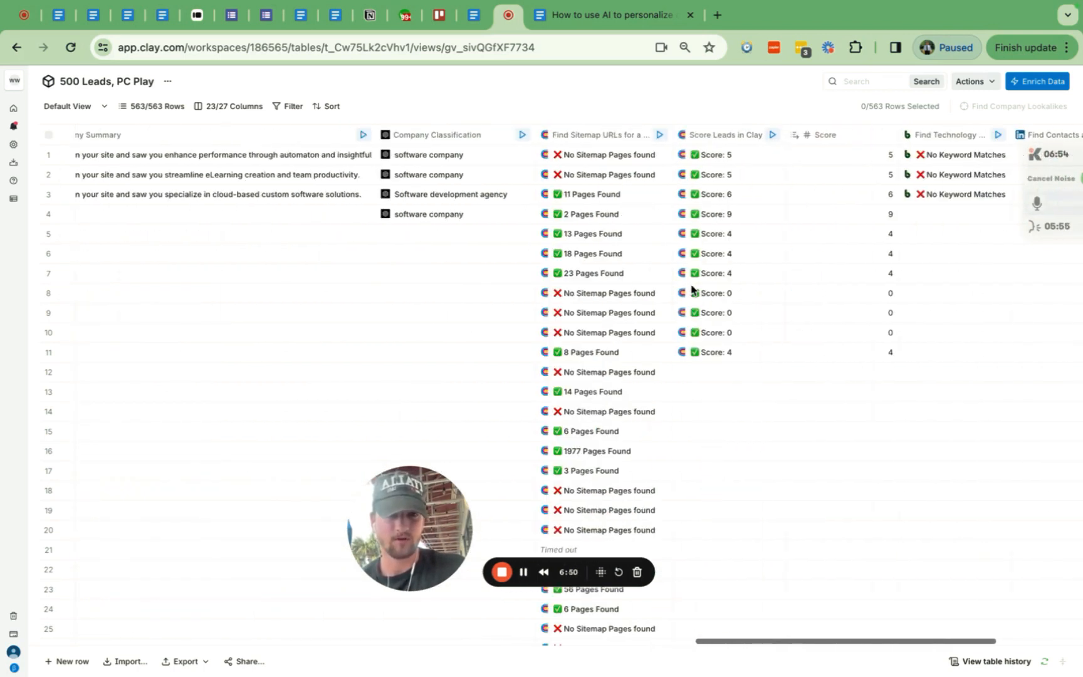
{"action": "scroll", "coordinate": [449, 253], "scroll_direction": "right", "scroll_amount": 8}
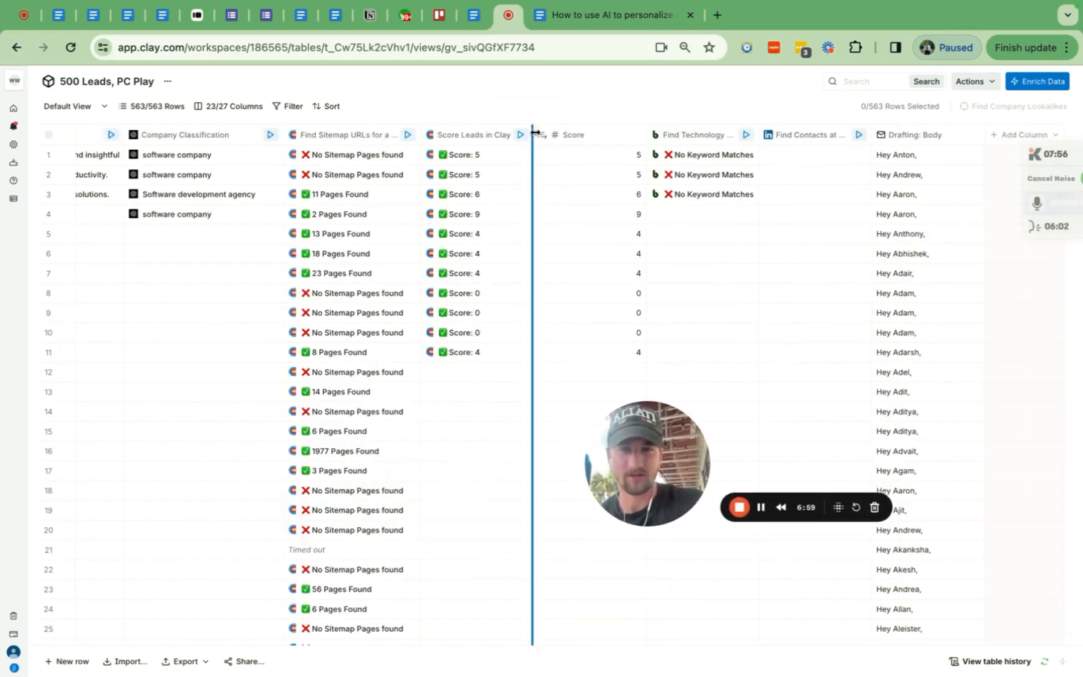
{"action": "left_click_drag", "start_coordinate": [533, 130], "coordinate": [515, 129]}
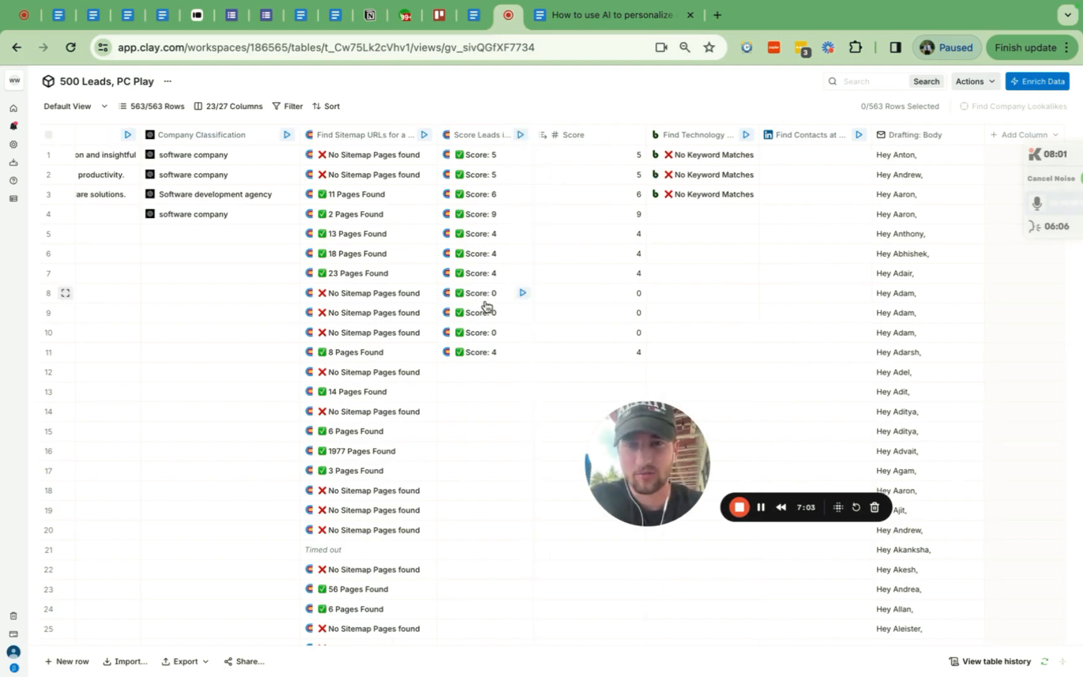
- Switch to the Google Docs outline, change the "Above 10" threshold in the decent-lead line to 6-7-8, and highlight "Smartlead campaign"
{"action": "left_click", "coordinate": [611, 15]}
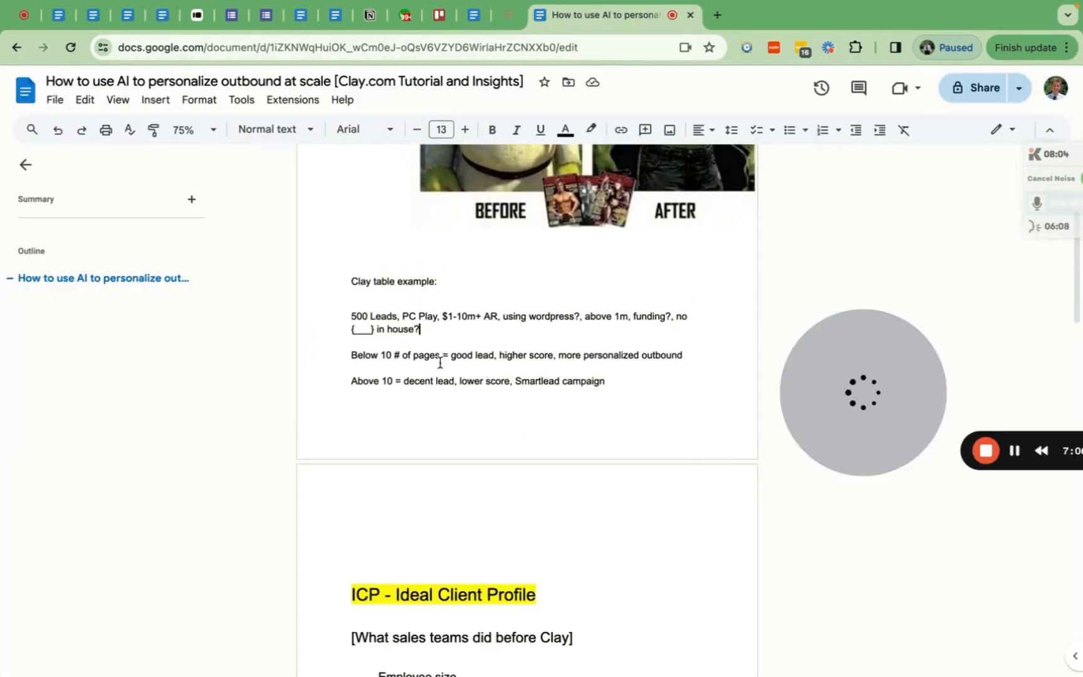
{"action": "left_click", "coordinate": [394, 381]}
{"action": "key", "text": "BackSpace"}
{"action": "key", "text": "BackSpace"}
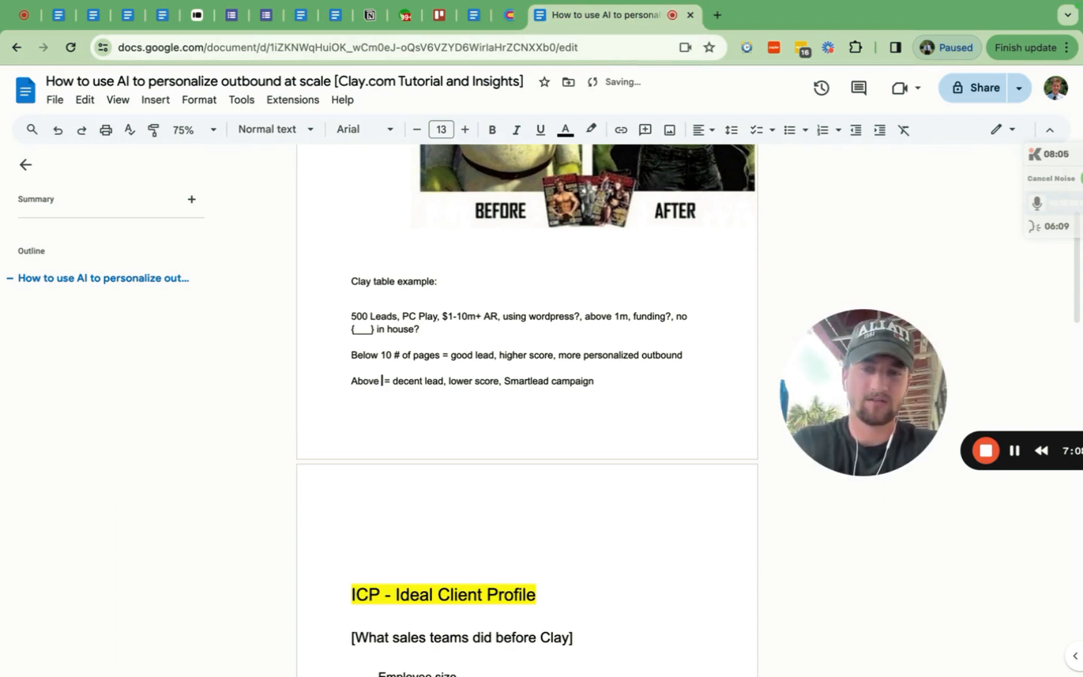
{"action": "type", "text": "7-8"}
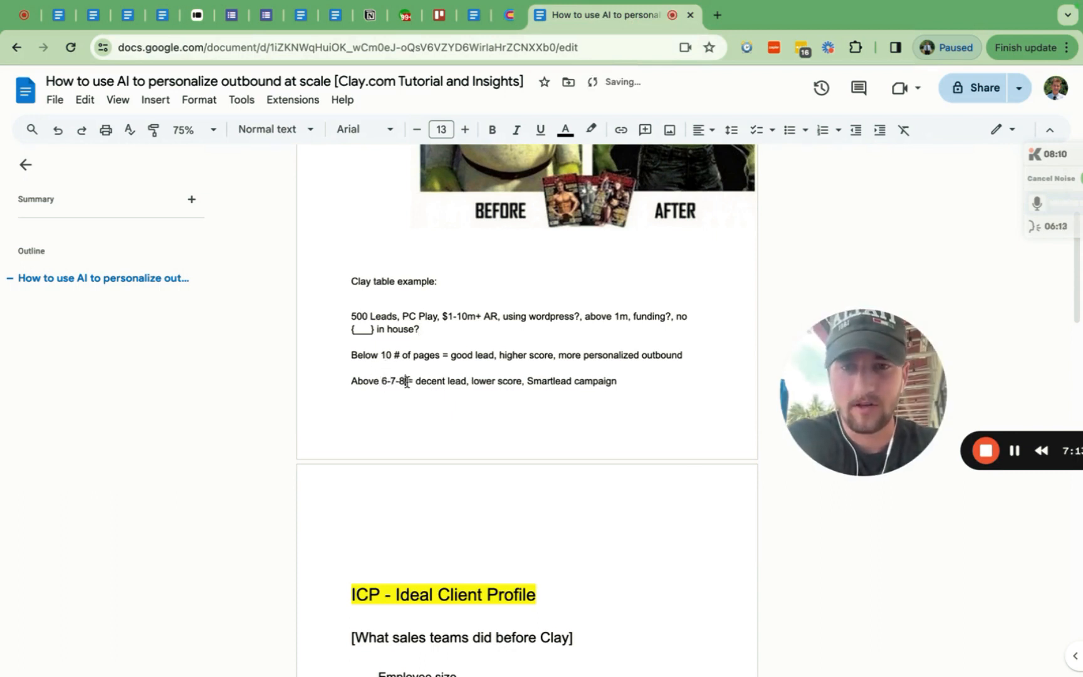
{"action": "left_click_drag", "start_coordinate": [617, 383], "coordinate": [528, 384]}
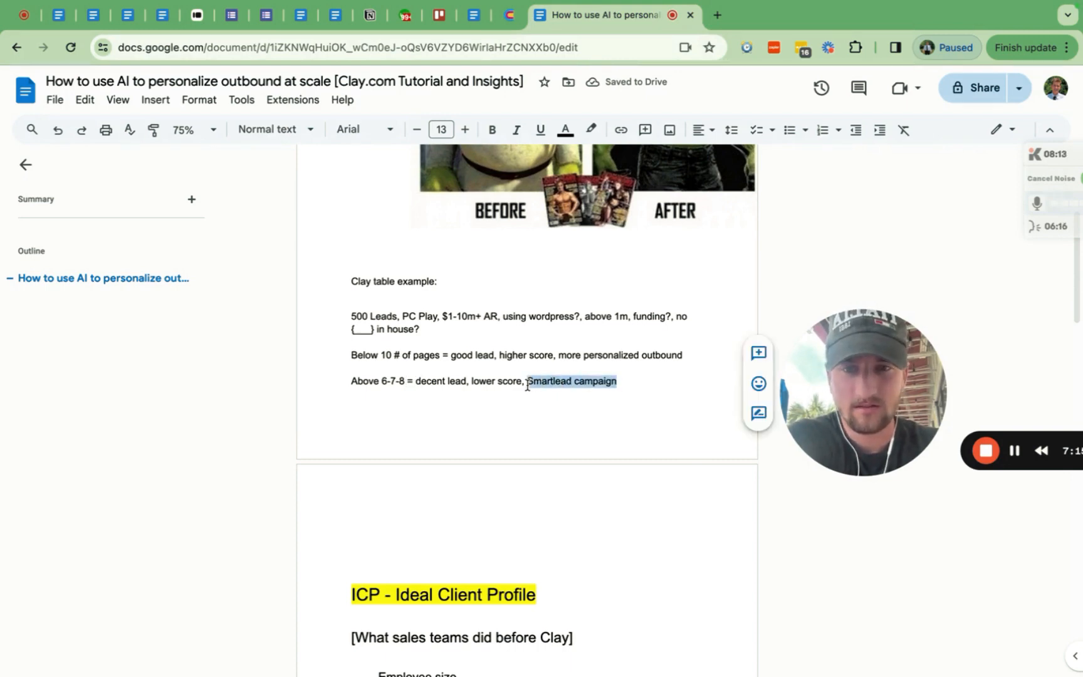
{"action": "left_click_drag", "start_coordinate": [809, 380], "coordinate": [795, 324]}
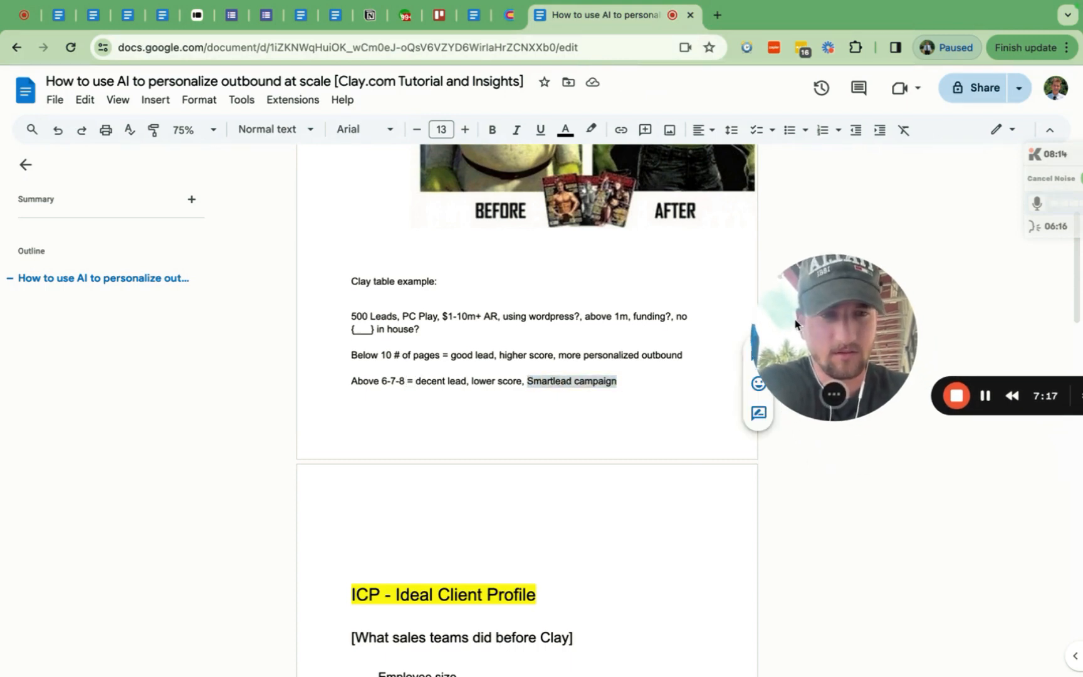
{"action": "left_click", "coordinate": [985, 397]}
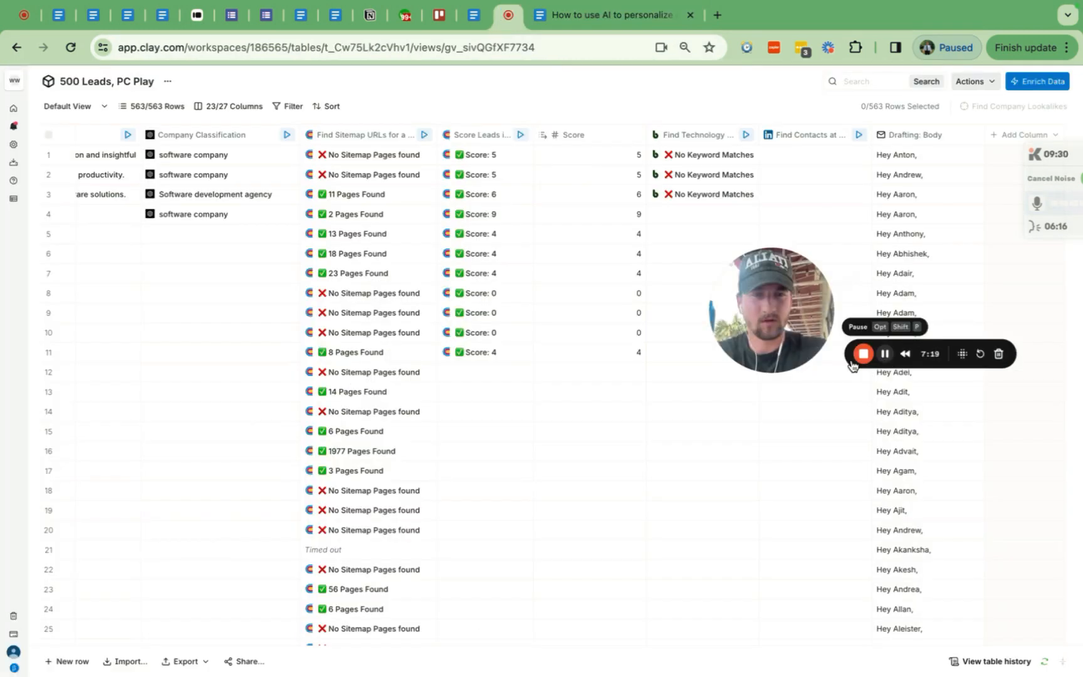
- Review the Clay table's scores, return to the Google Docs outline and highlight "Smartlead campaign" and the good-lead line
{"action": "scroll", "coordinate": [539, 370], "scroll_direction": "down", "scroll_amount": 1}
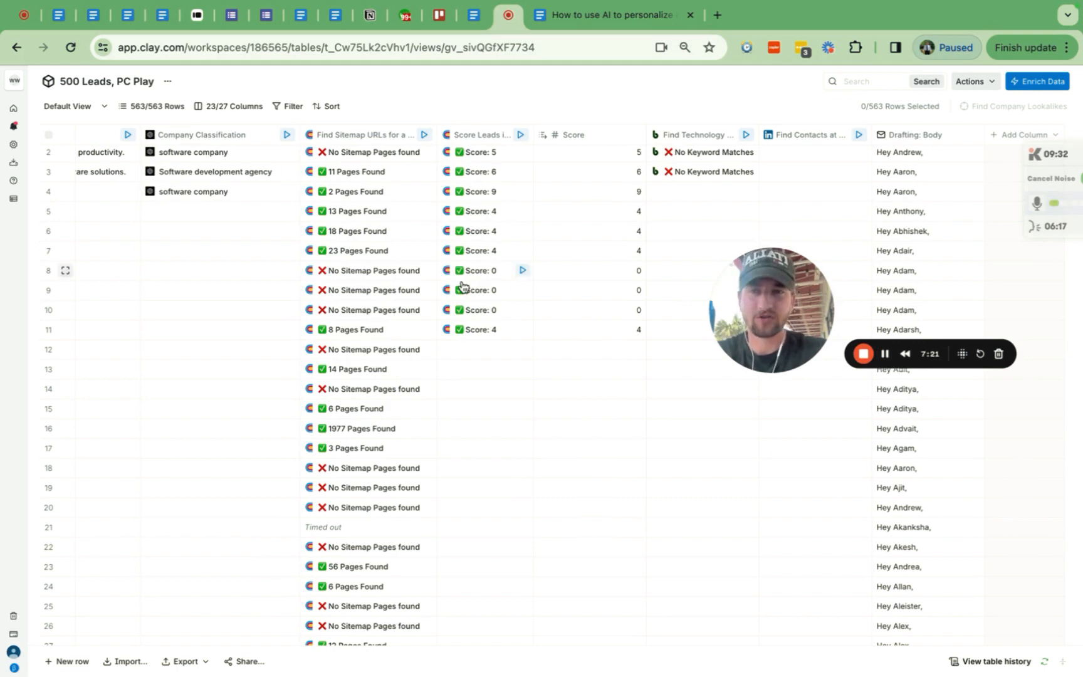
{"action": "scroll", "coordinate": [463, 284], "scroll_direction": "up", "scroll_amount": 1}
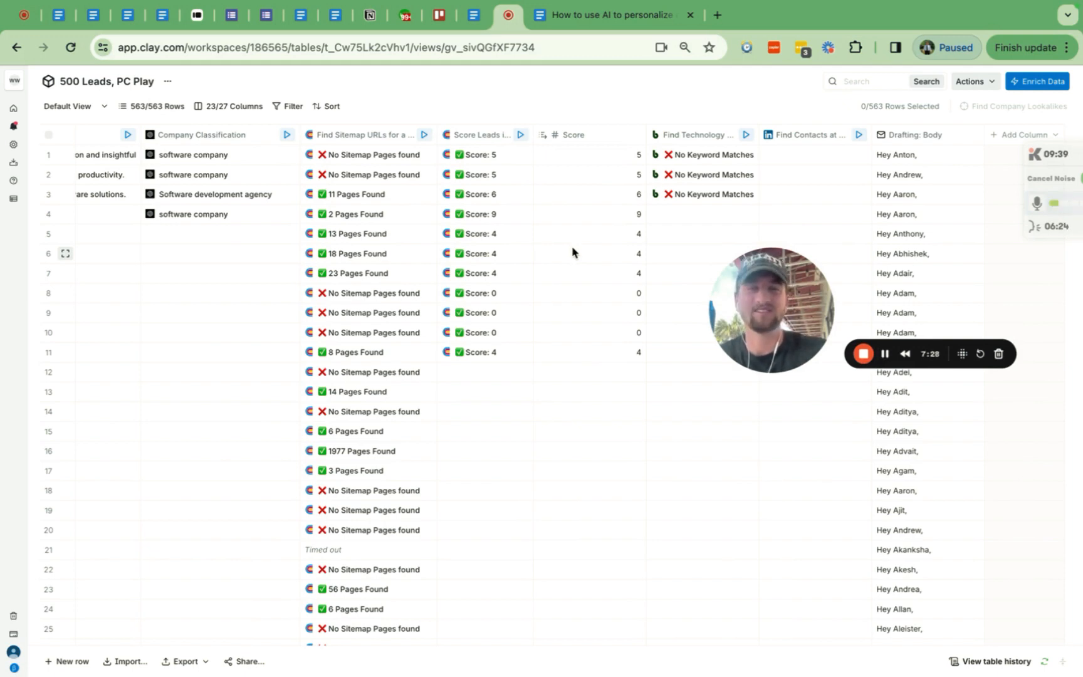
{"action": "left_click", "coordinate": [630, 18]}
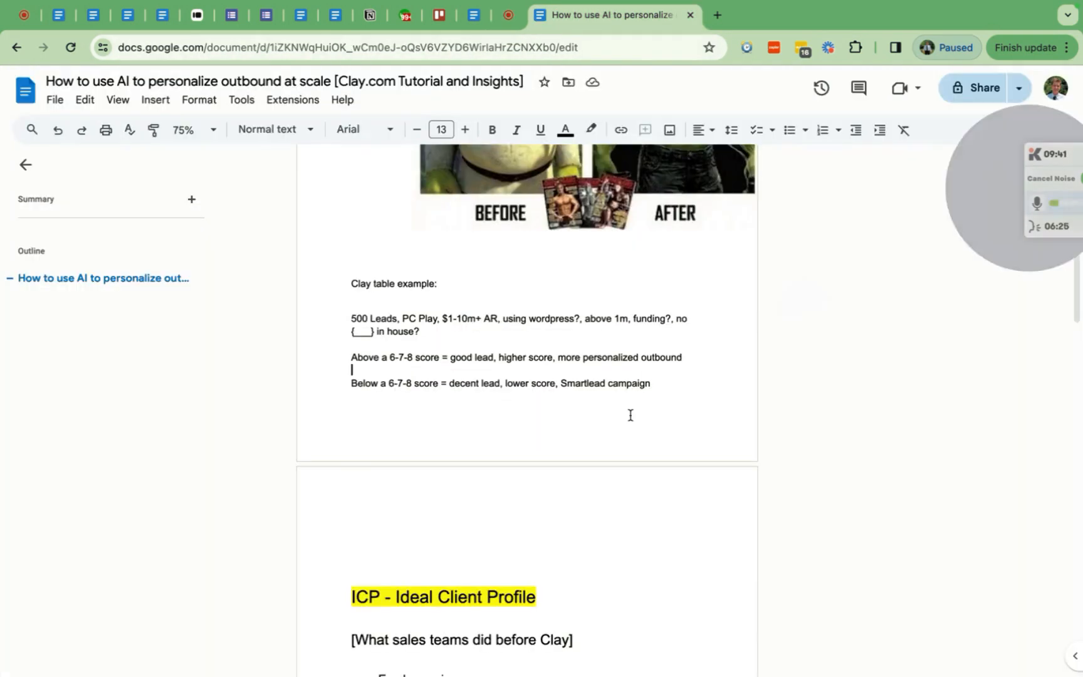
{"action": "left_click_drag", "start_coordinate": [654, 384], "coordinate": [553, 383]}
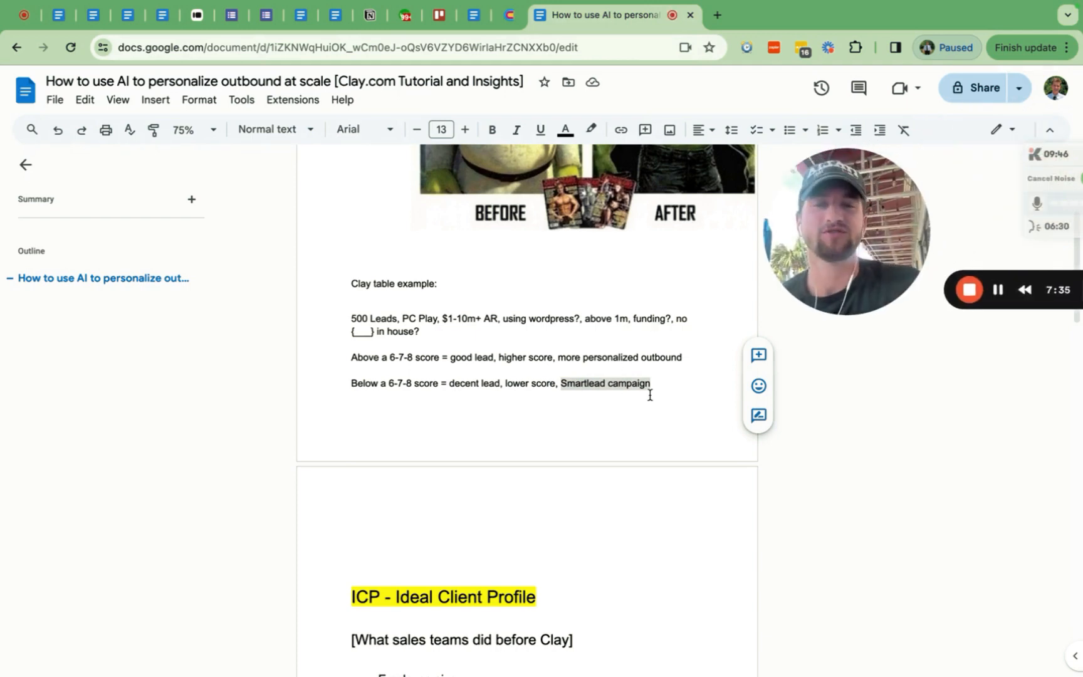
{"action": "left_click_drag", "start_coordinate": [684, 358], "coordinate": [346, 362]}
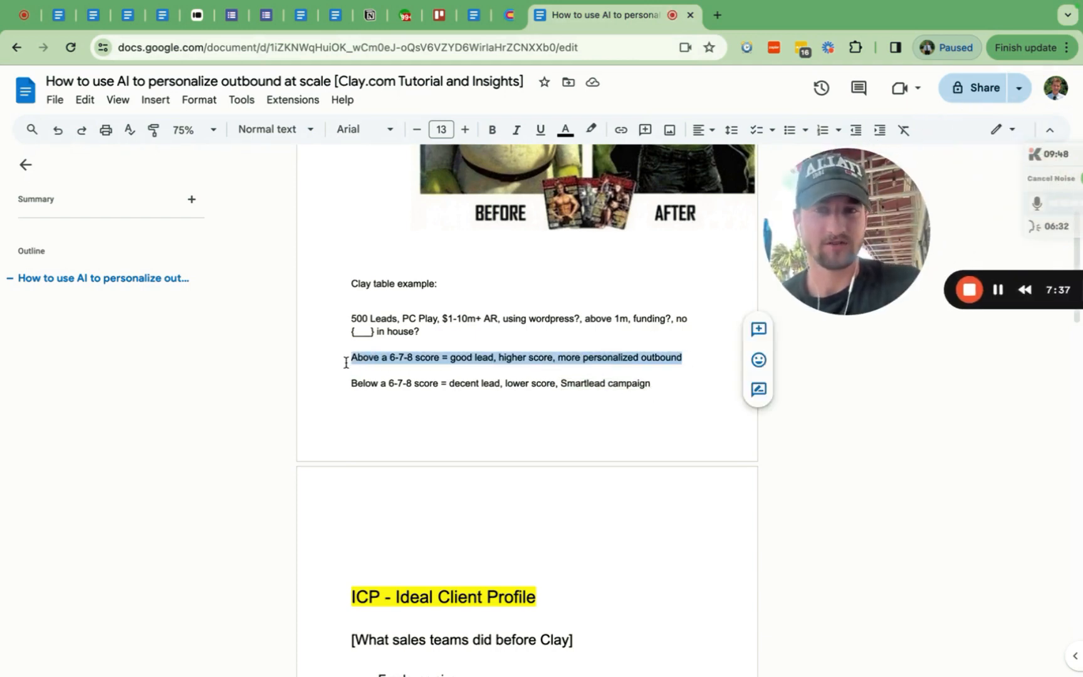
- Return to the Clay table, enter media buyer as a Job Title Keyword in Find Contacts at Company, and close the settings without saving
{"action": "left_click", "coordinate": [510, 15]}
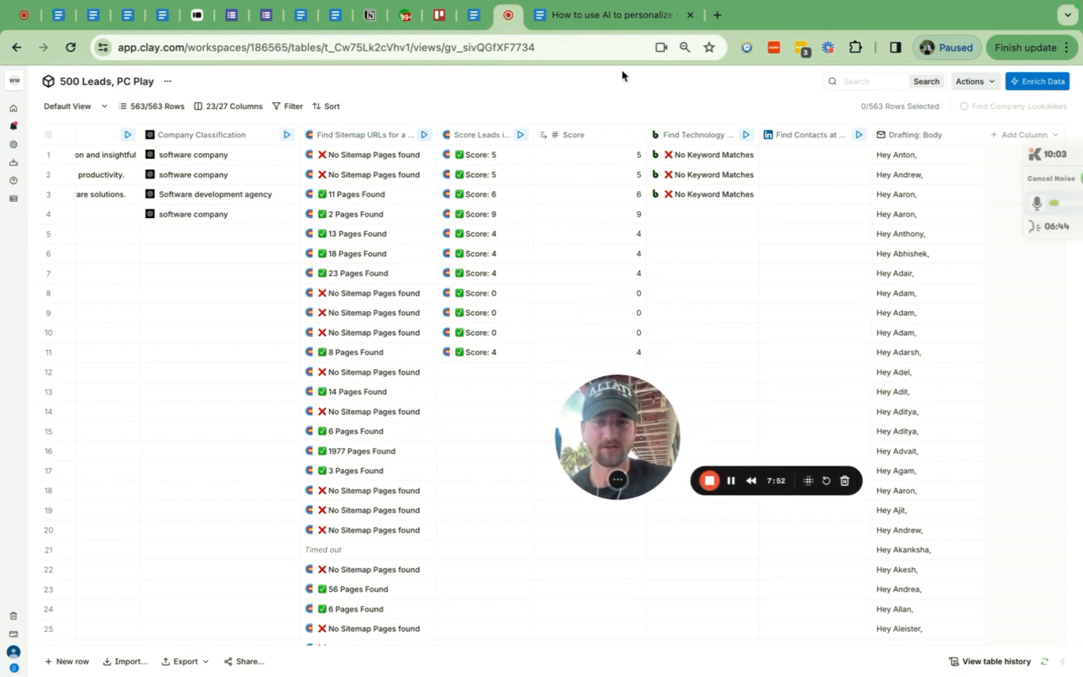
{"action": "left_click_drag", "start_coordinate": [621, 434], "coordinate": [621, 515]}
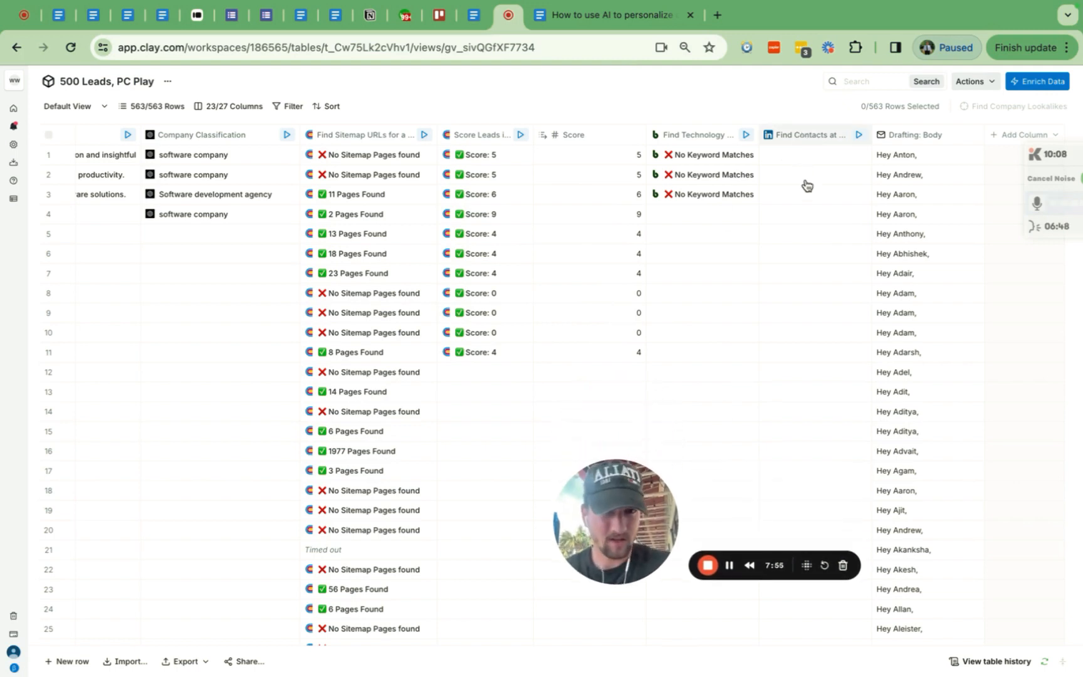
{"action": "left_click", "coordinate": [822, 150]}
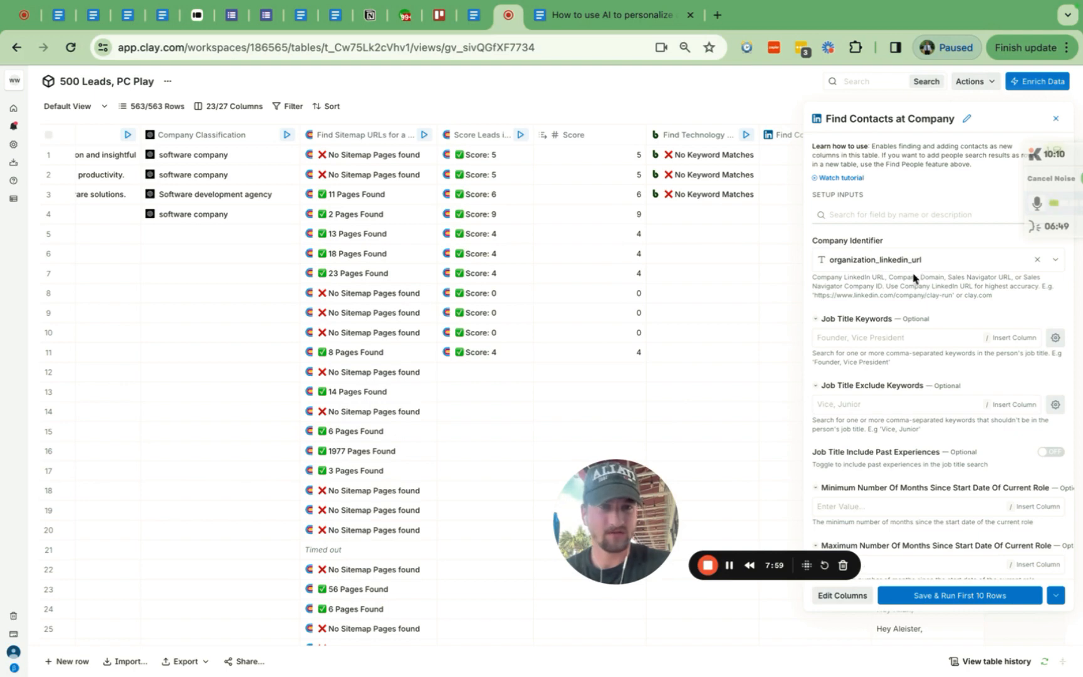
{"action": "left_click", "coordinate": [874, 337]}
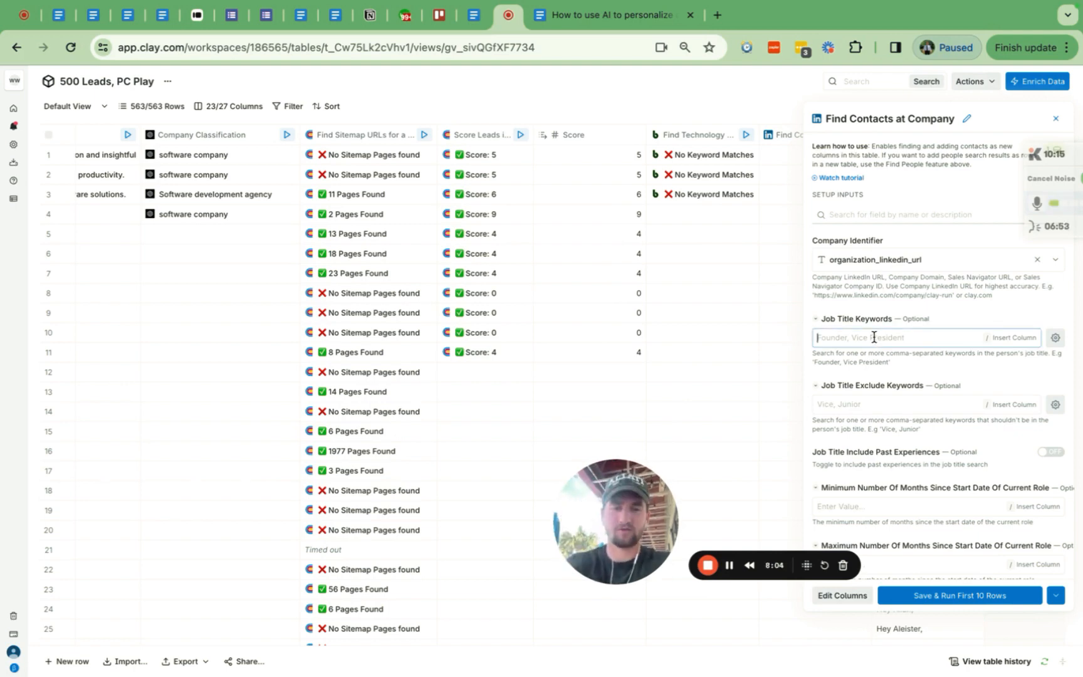
{"action": "type", "text": "media buyer"}
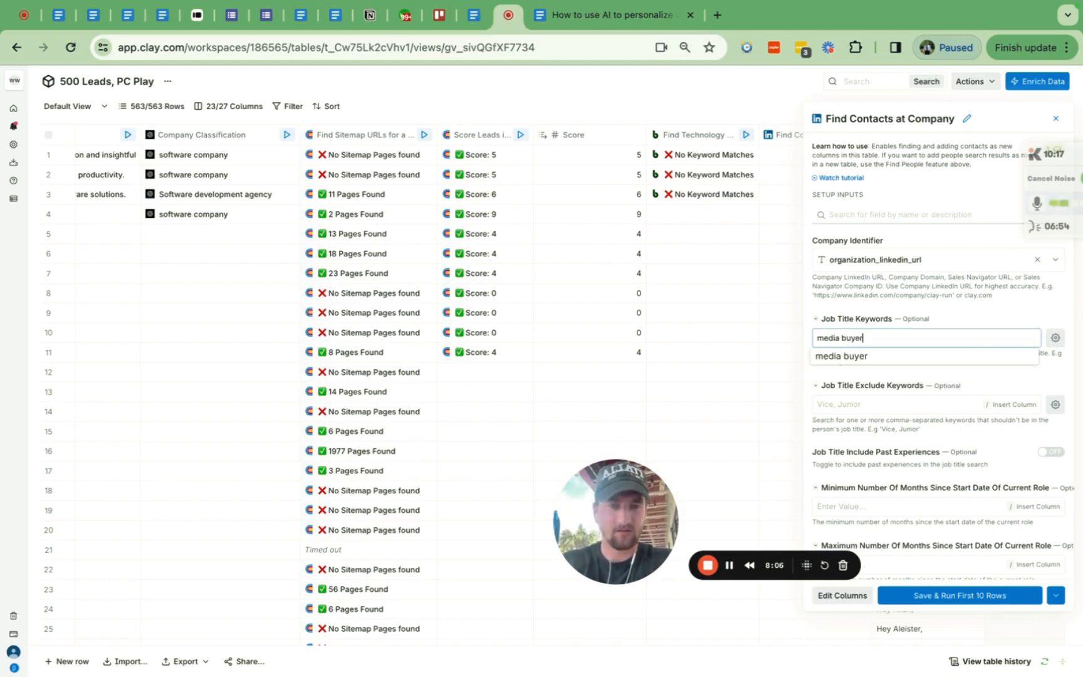
{"action": "key", "text": "Return"}
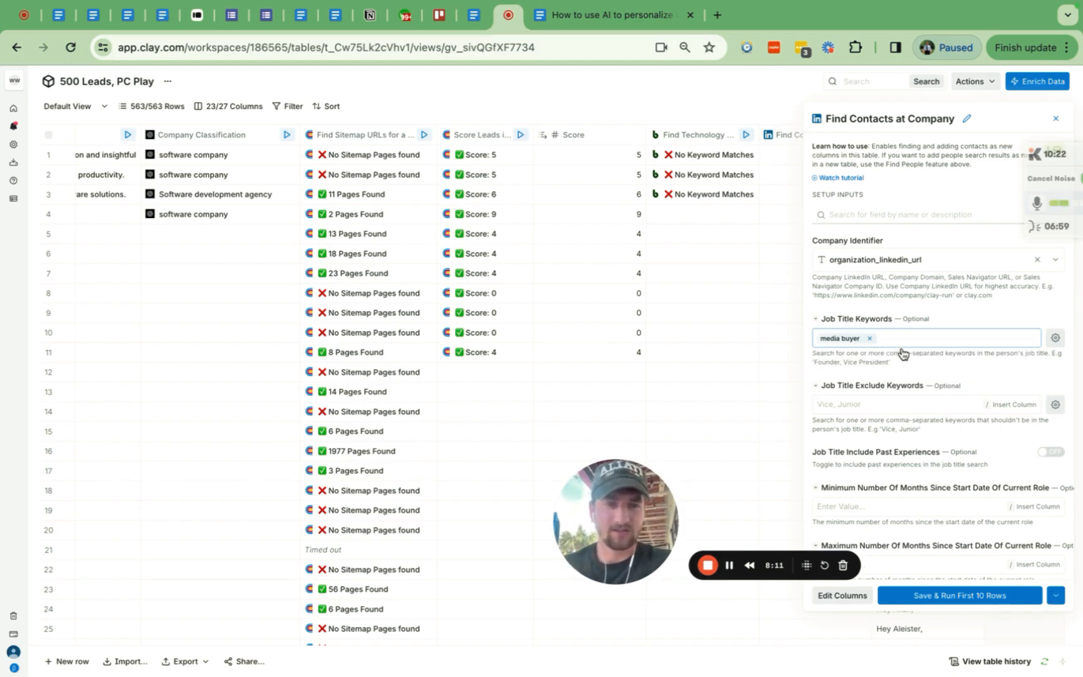
{"action": "scroll", "coordinate": [903, 358], "scroll_direction": "down", "scroll_amount": 1}
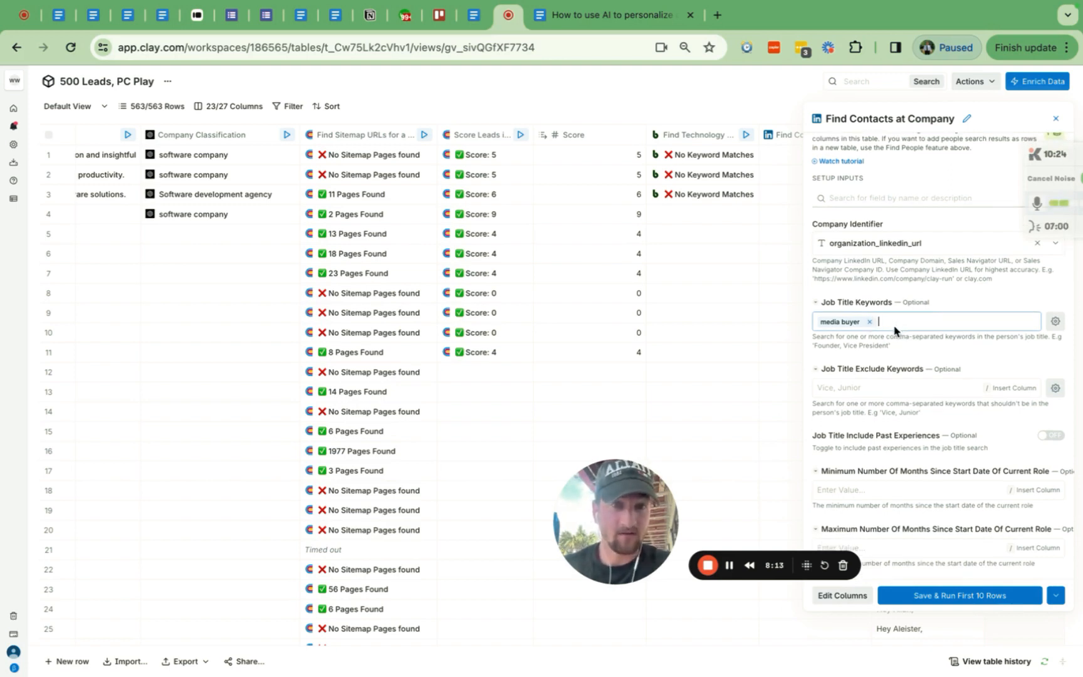
{"action": "left_click", "coordinate": [1057, 120]}
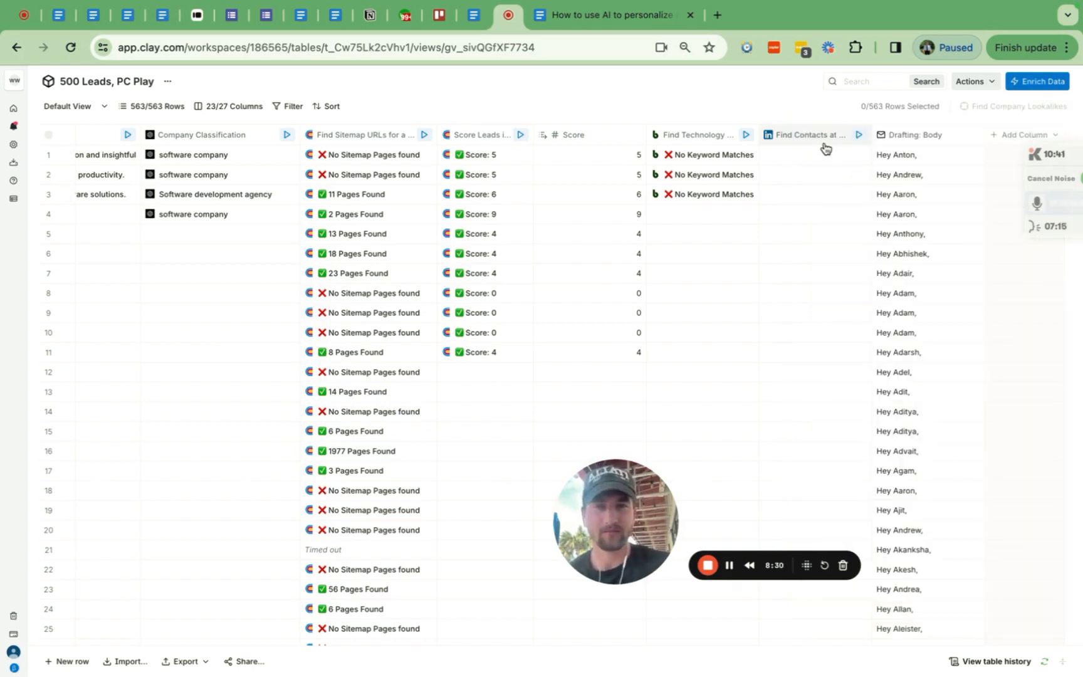
- Switch to the Google Docs outline and go to the Craft Your ICS - Ideal Client Situation section
{"action": "left_click", "coordinate": [629, 15]}
{"action": "scroll", "coordinate": [682, 404], "scroll_direction": "down", "scroll_amount": 3}
{"action": "double_click", "coordinate": [647, 429]}
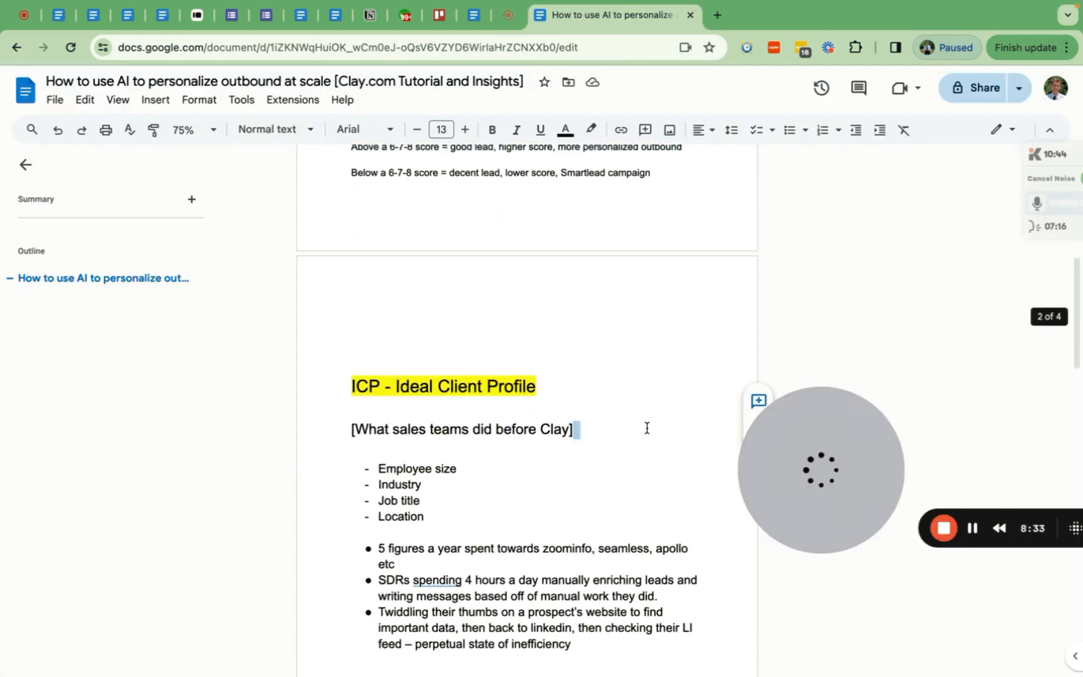
{"action": "scroll", "coordinate": [647, 428], "scroll_direction": "down", "scroll_amount": 10}
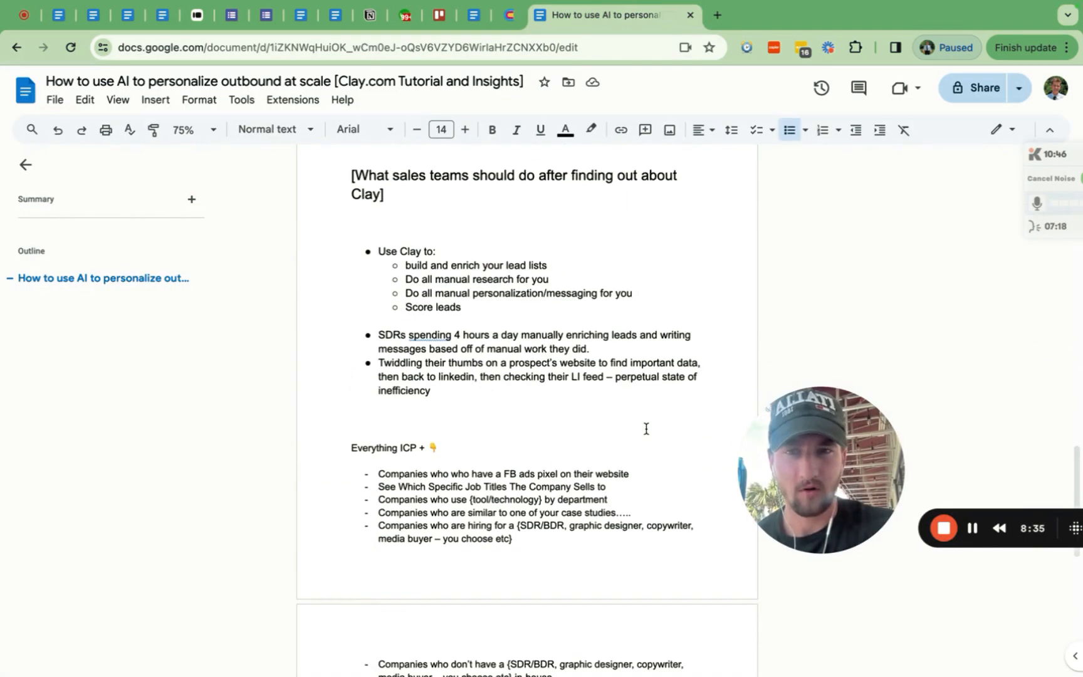
{"action": "scroll", "coordinate": [647, 429], "scroll_direction": "up", "scroll_amount": 2}
{"action": "left_click_drag", "start_coordinate": [826, 464], "coordinate": [836, 297]}
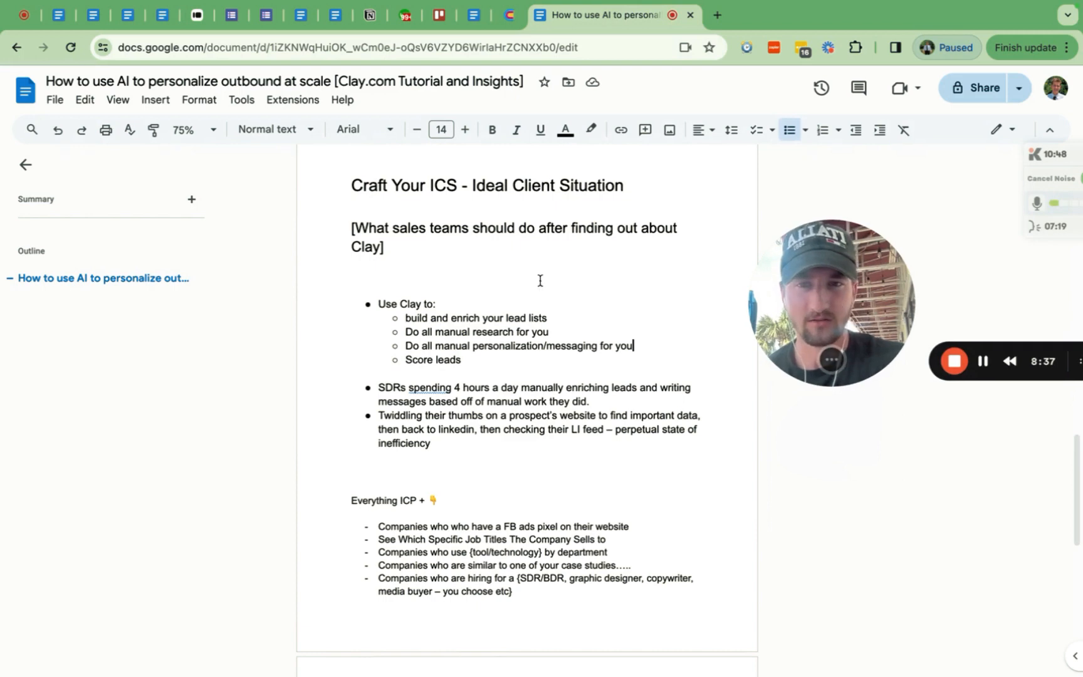
{"action": "scroll", "coordinate": [541, 280], "scroll_direction": "up", "scroll_amount": 2}
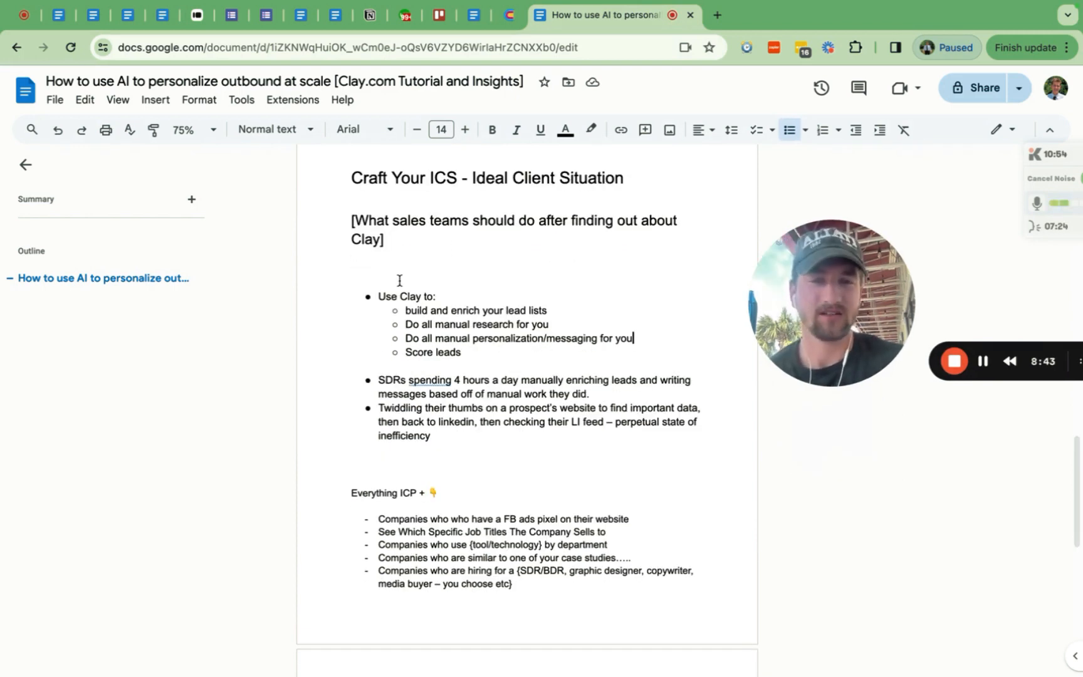
- Highlight "build and enrich your lead lists" in the list of uses for Clay
{"action": "double_click", "coordinate": [385, 279]}
{"action": "left_click", "coordinate": [405, 312]}
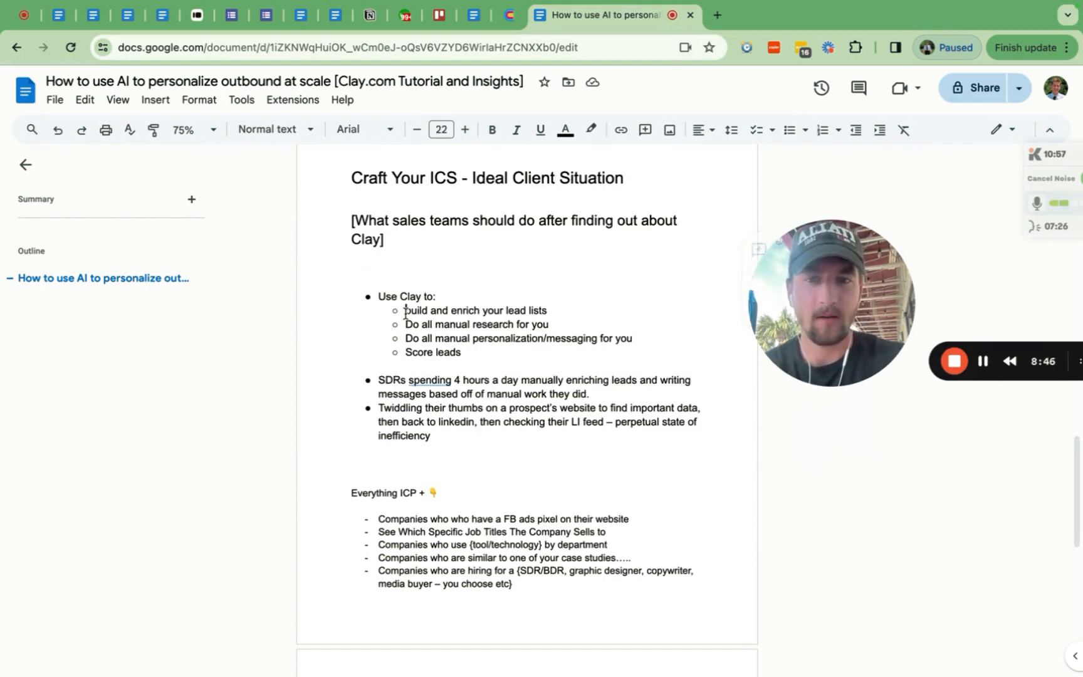
{"action": "left_click", "coordinate": [547, 310], "text": "shift"}
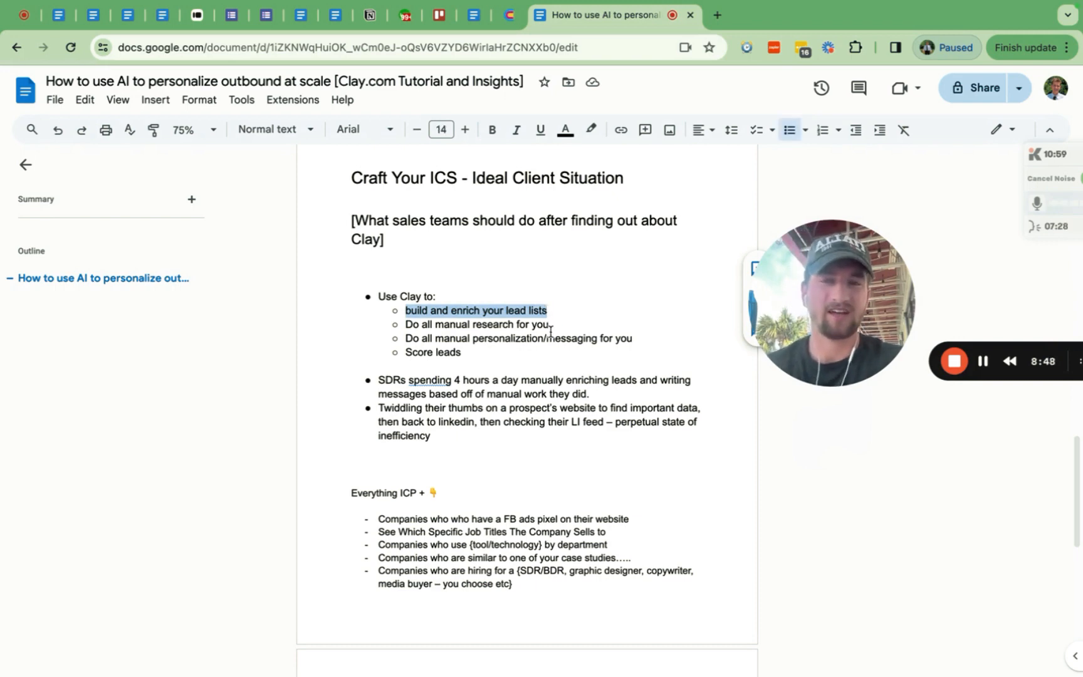
{"action": "left_click", "coordinate": [551, 328]}
{"action": "left_click", "coordinate": [537, 302]}
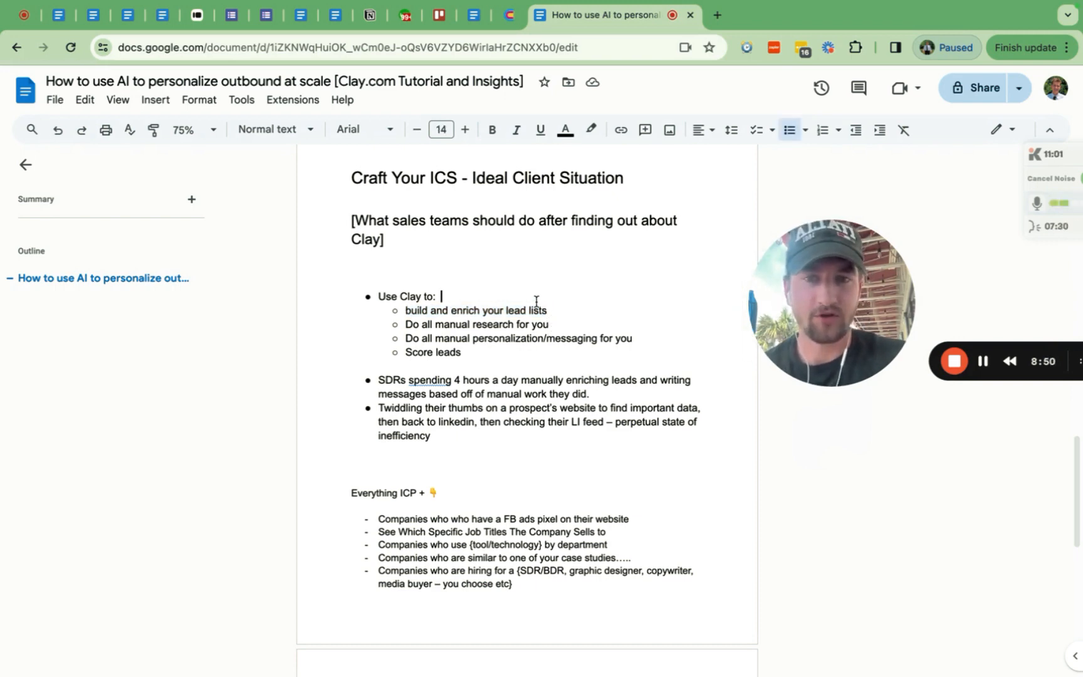
{"action": "triple_click", "coordinate": [537, 303]}
{"action": "scroll", "coordinate": [485, 318], "scroll_direction": "down", "scroll_amount": 1}
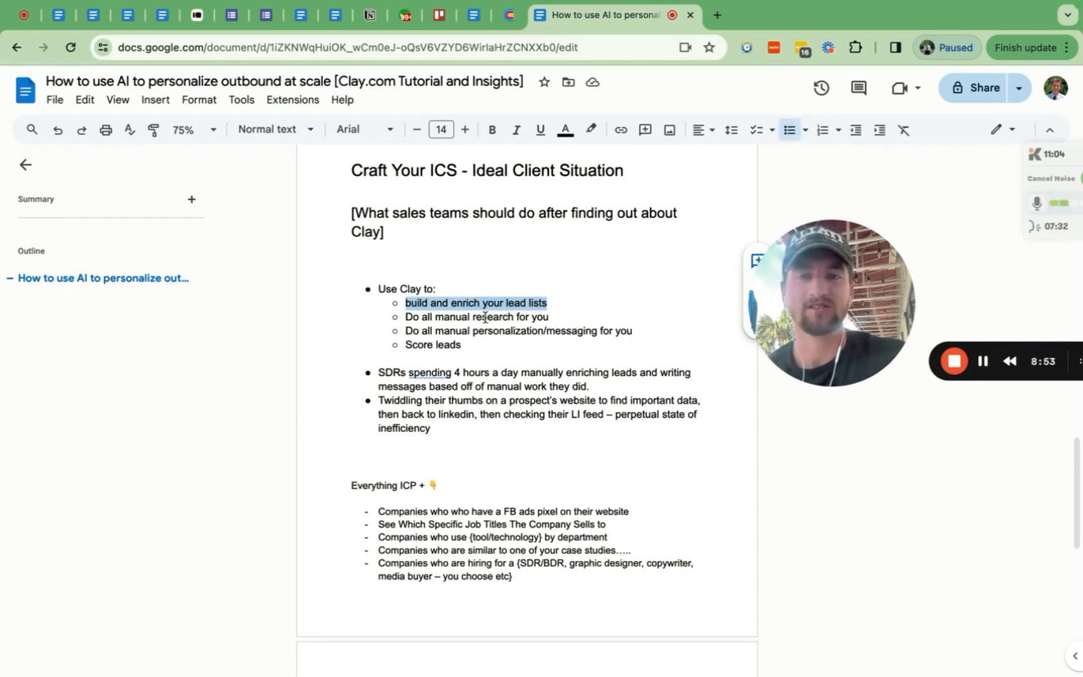
- Highlight in turn the manual research bullet, the manual personalization/messaging bullet and the bullet on SDRs spending 4 hours a day enriching leads
{"action": "left_click_drag", "start_coordinate": [406, 317], "coordinate": [547, 317]}
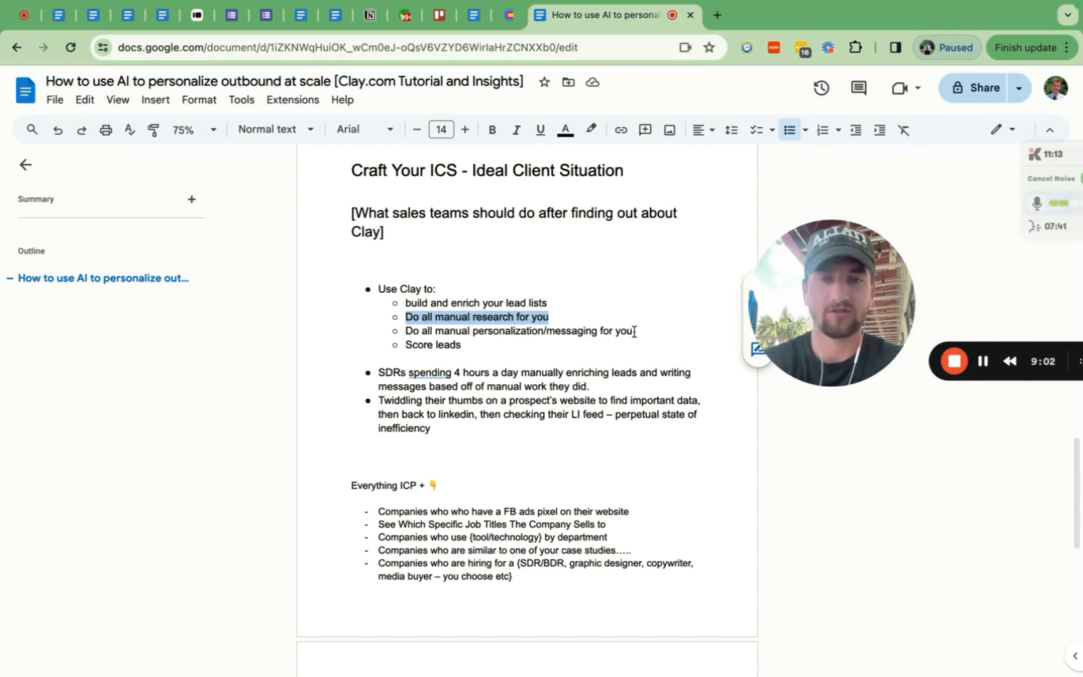
{"action": "left_click_drag", "start_coordinate": [634, 332], "coordinate": [429, 329]}
{"action": "scroll", "coordinate": [453, 343], "scroll_direction": "down", "scroll_amount": 1}
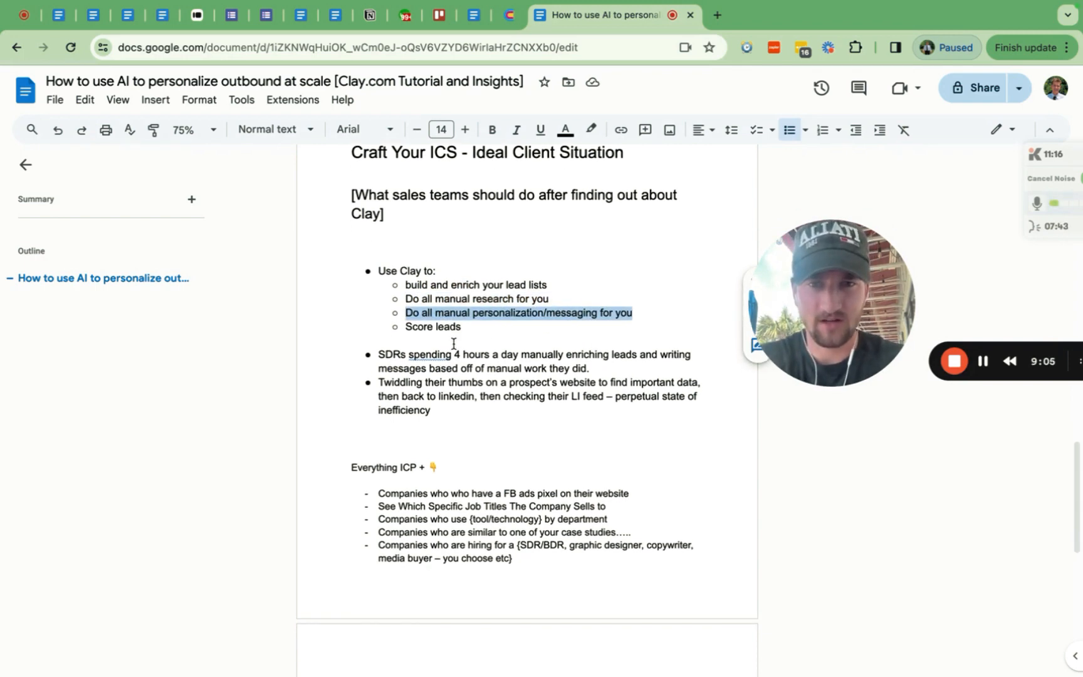
{"action": "left_click_drag", "start_coordinate": [375, 334], "coordinate": [610, 351]}
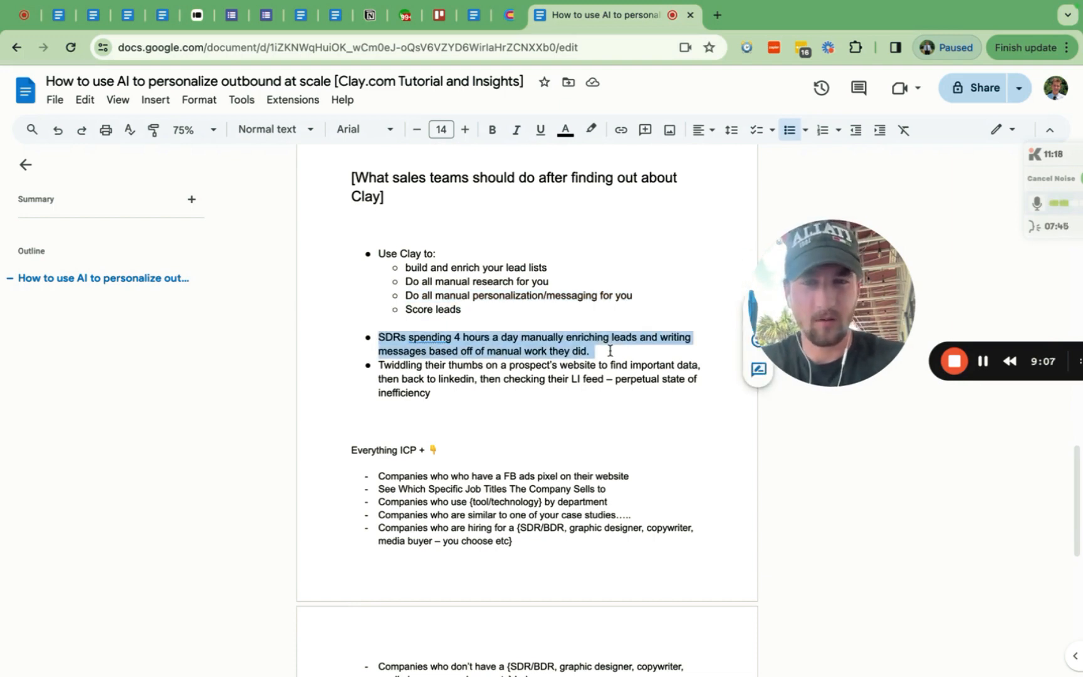
- Examine the bullets on SDR inefficiency and the Everything ICP + list of company signals in the outline
{"action": "left_click", "coordinate": [597, 346]}
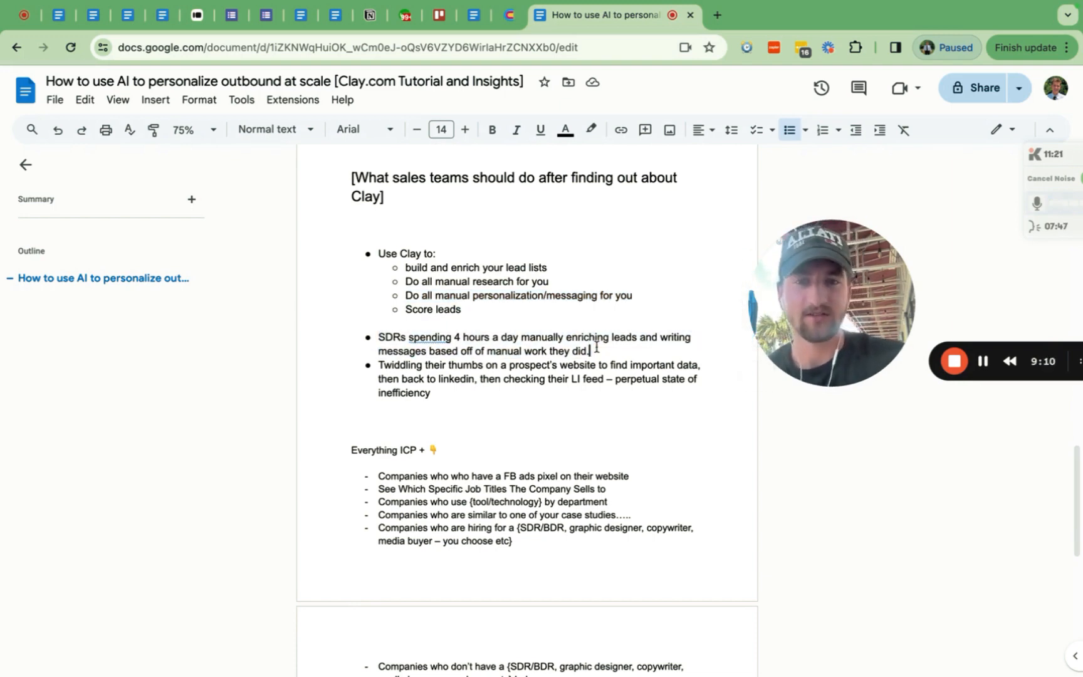
{"action": "scroll", "coordinate": [596, 346], "scroll_direction": "up", "scroll_amount": 2}
{"action": "scroll", "coordinate": [596, 347], "scroll_direction": "down", "scroll_amount": 1}
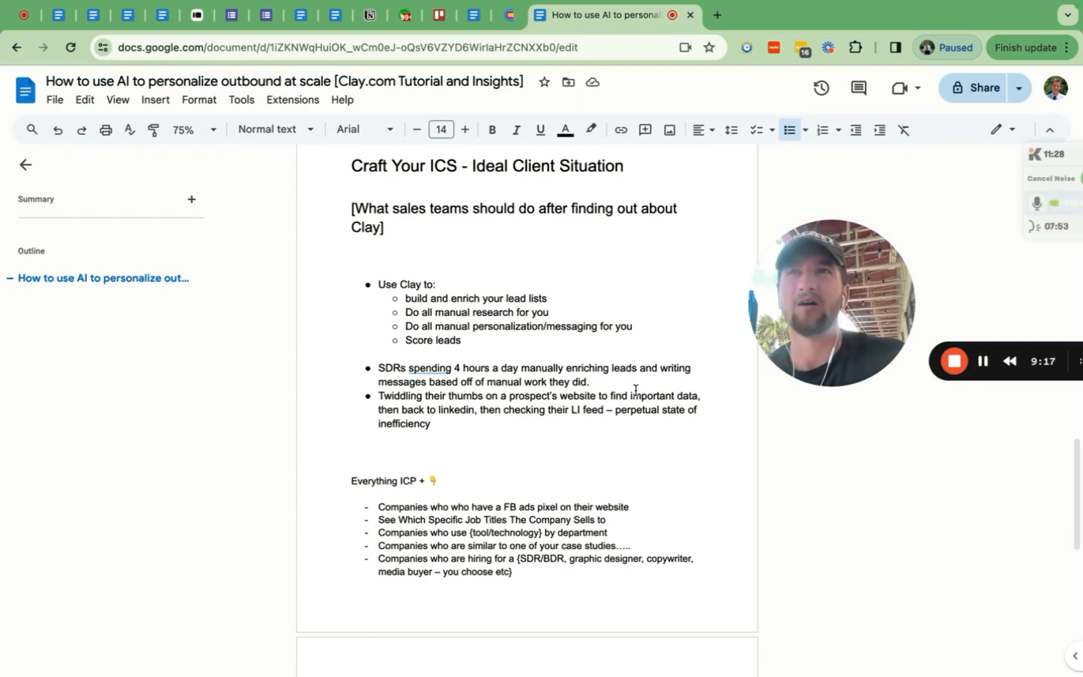
{"action": "scroll", "coordinate": [636, 390], "scroll_direction": "down", "scroll_amount": 5}
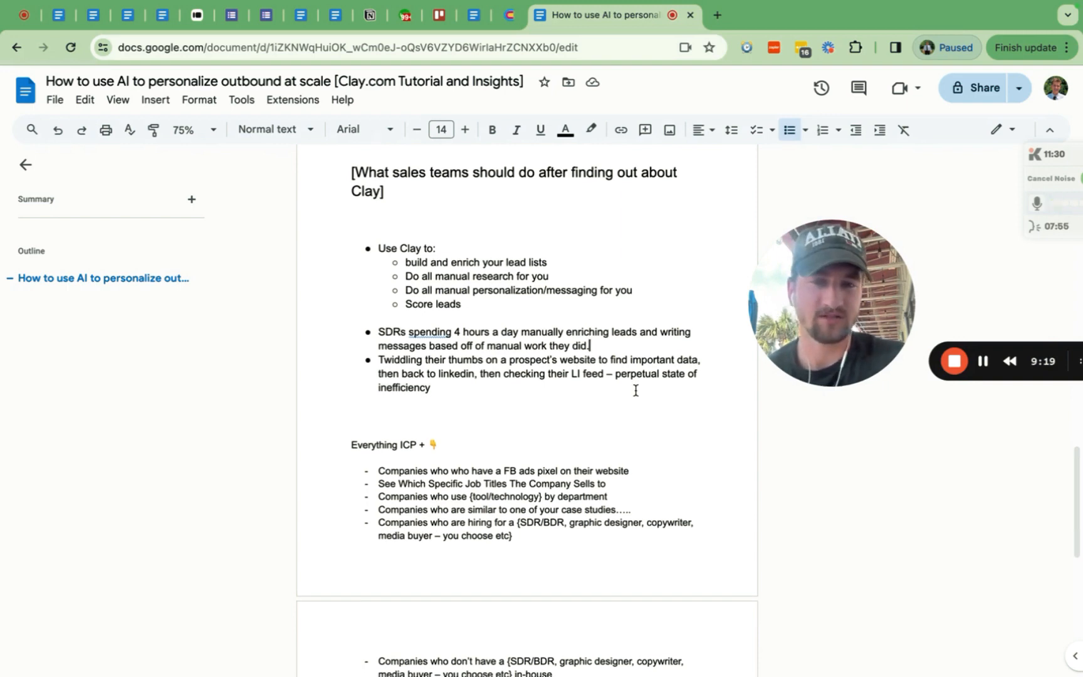
{"action": "scroll", "coordinate": [636, 390], "scroll_direction": "down", "scroll_amount": 2}
{"action": "scroll", "coordinate": [636, 390], "scroll_direction": "up", "scroll_amount": 2}
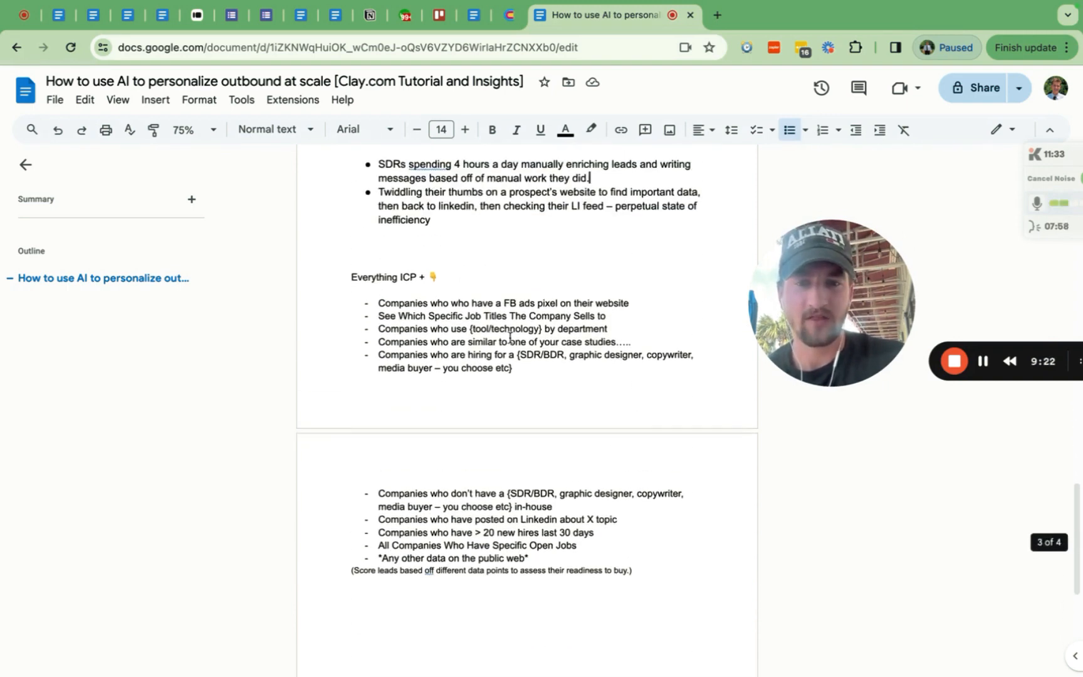
{"action": "scroll", "coordinate": [515, 364], "scroll_direction": "up", "scroll_amount": 2}
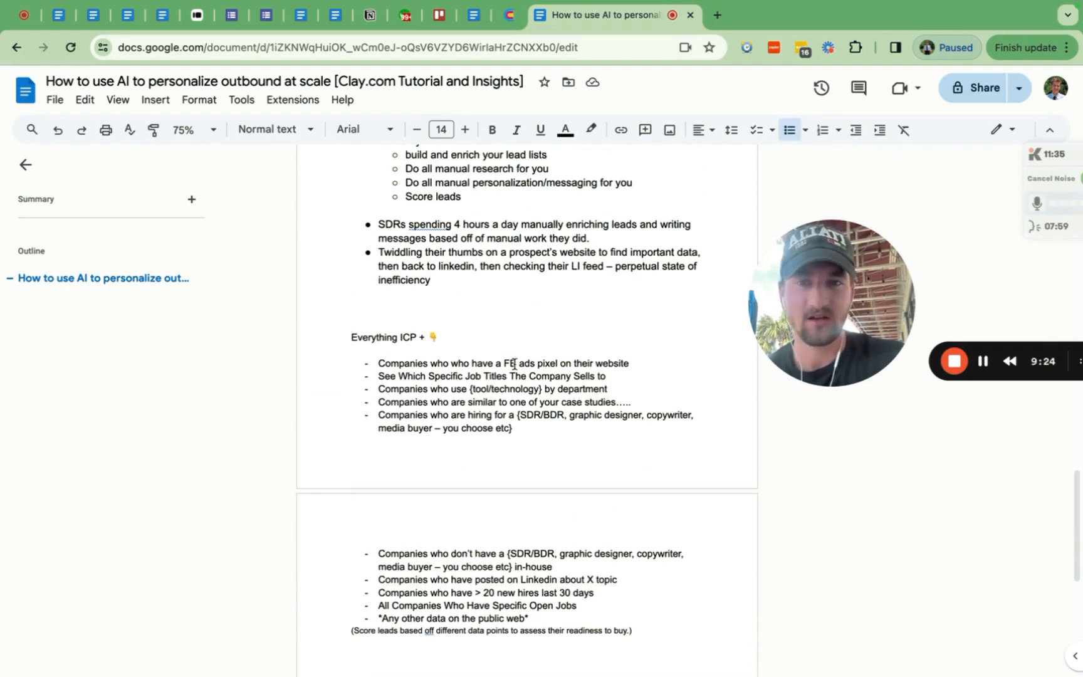
{"action": "scroll", "coordinate": [458, 303], "scroll_direction": "down", "scroll_amount": 1}
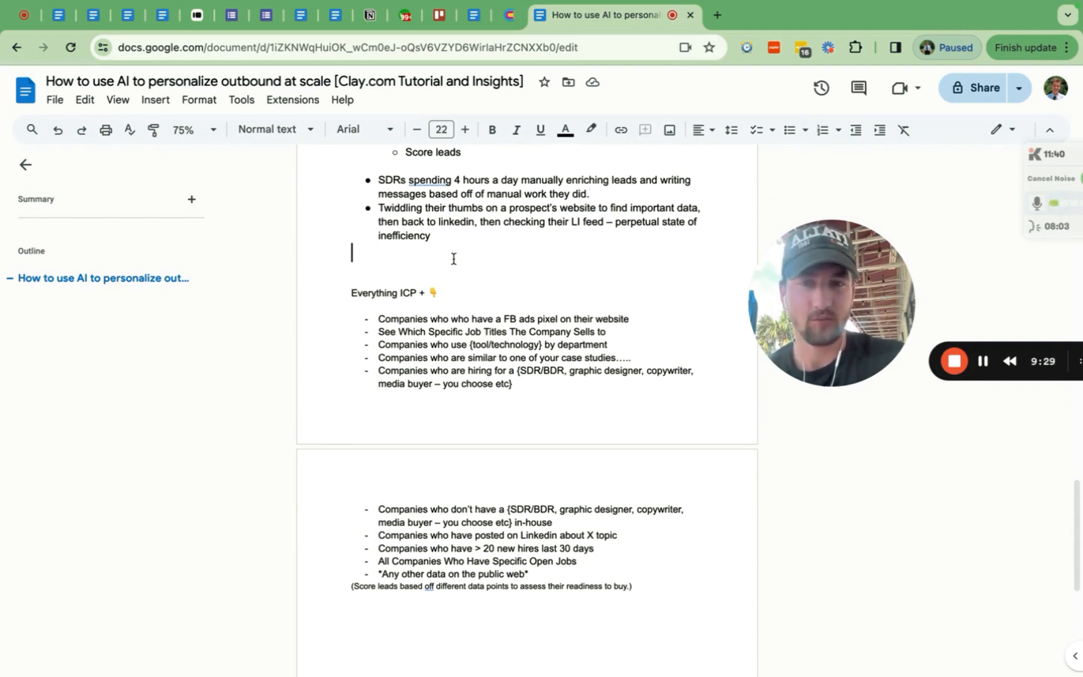
{"action": "scroll", "coordinate": [454, 258], "scroll_direction": "up", "scroll_amount": 1}
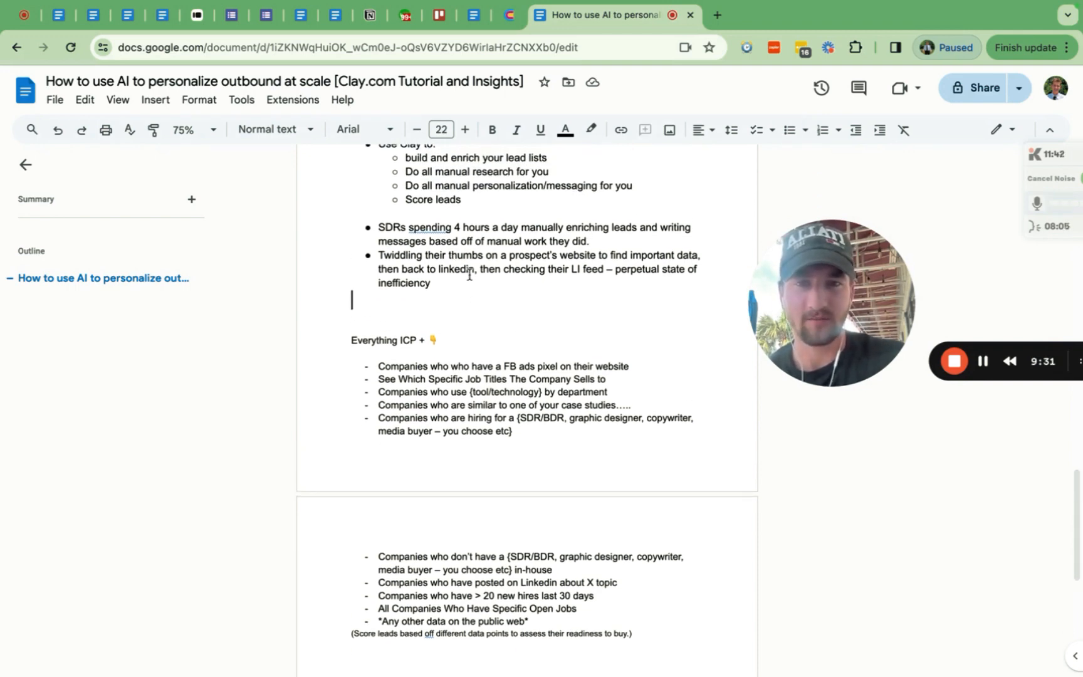
- Go back to the list of uses for Clay and place the cursor at the end of the Score leads bullet
{"action": "scroll", "coordinate": [469, 275], "scroll_direction": "up", "scroll_amount": 2}
{"action": "double_click", "coordinate": [472, 306]}
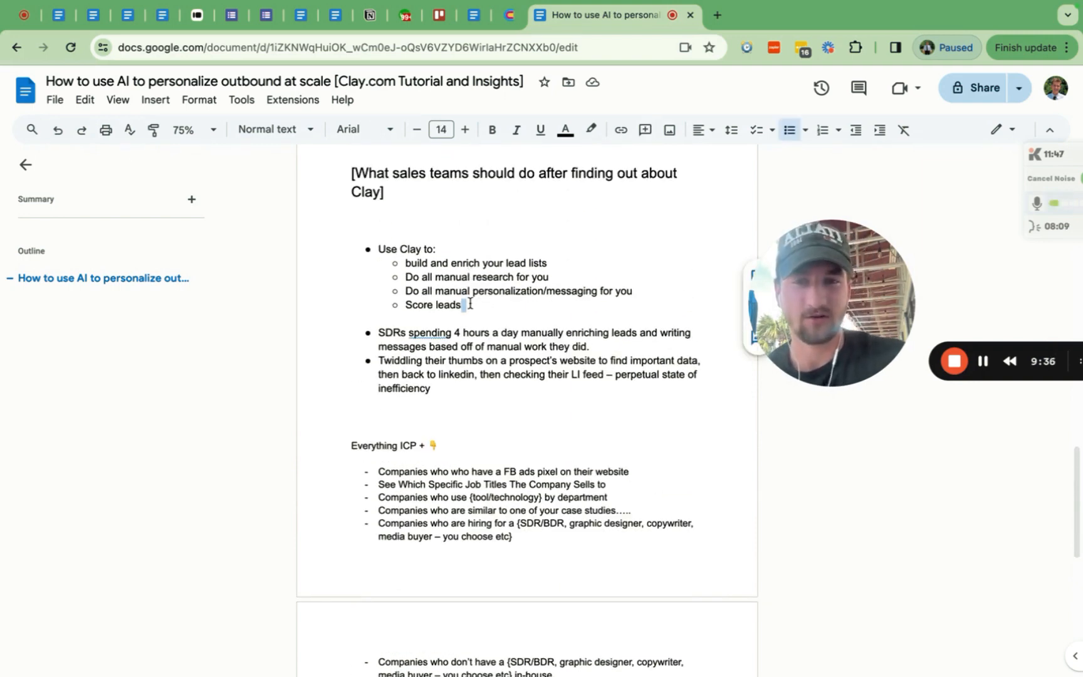
{"action": "scroll", "coordinate": [470, 303], "scroll_direction": "up", "scroll_amount": 2}
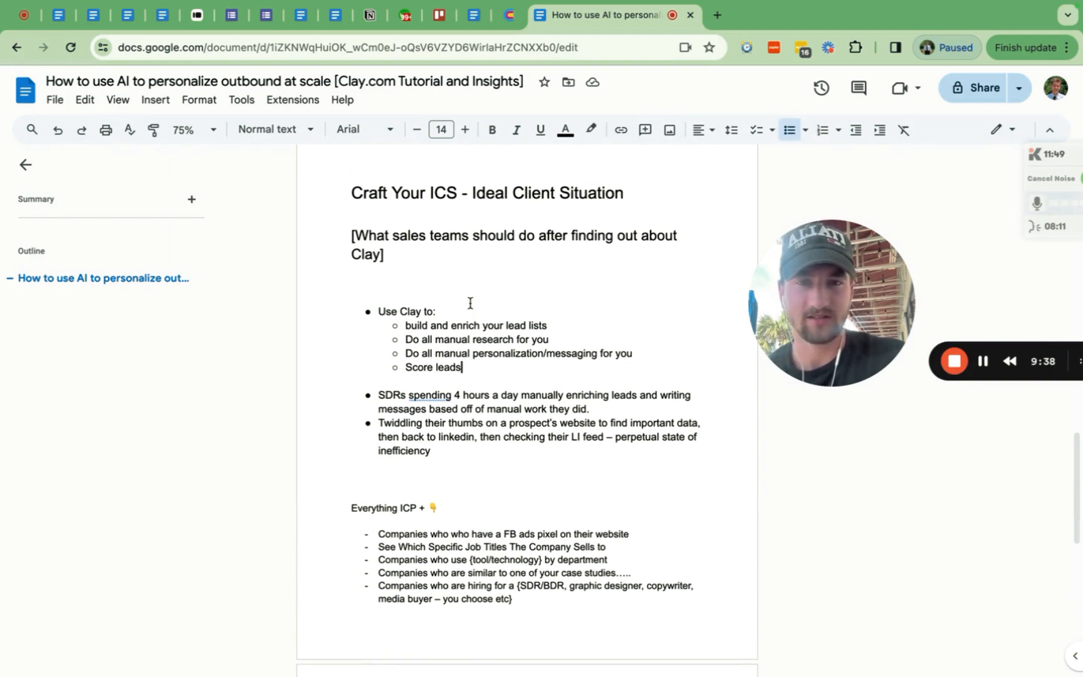
- Switch to the Clay table and filter its rows to those where Score Leads in Clay has results
{"action": "left_click", "coordinate": [513, 24]}
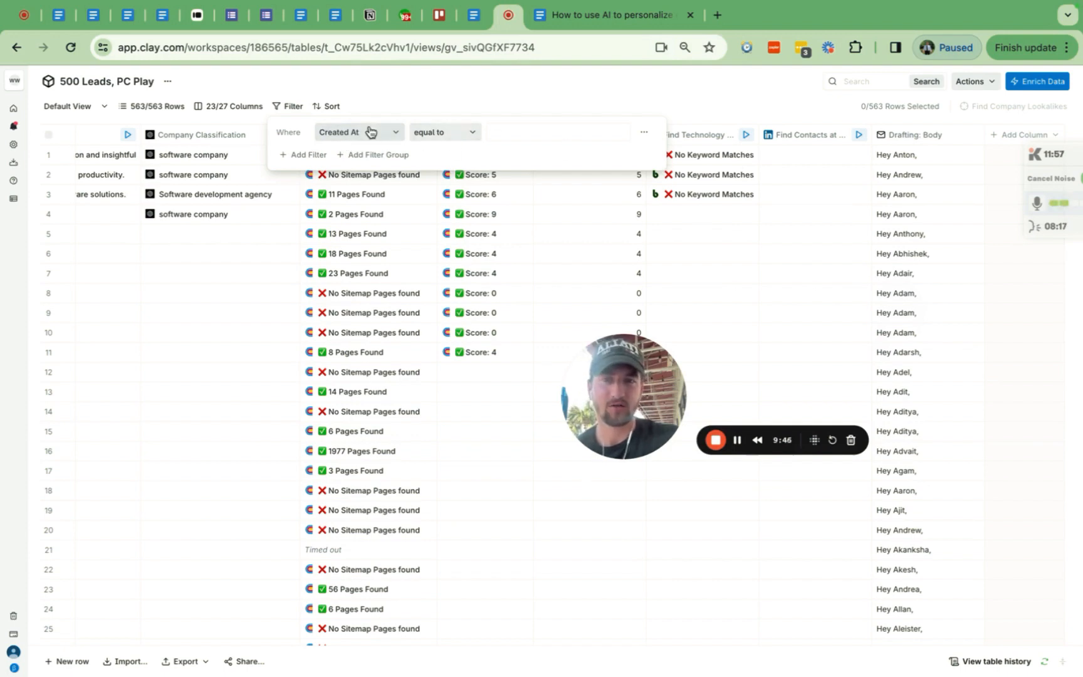
{"action": "left_click", "coordinate": [372, 134]}
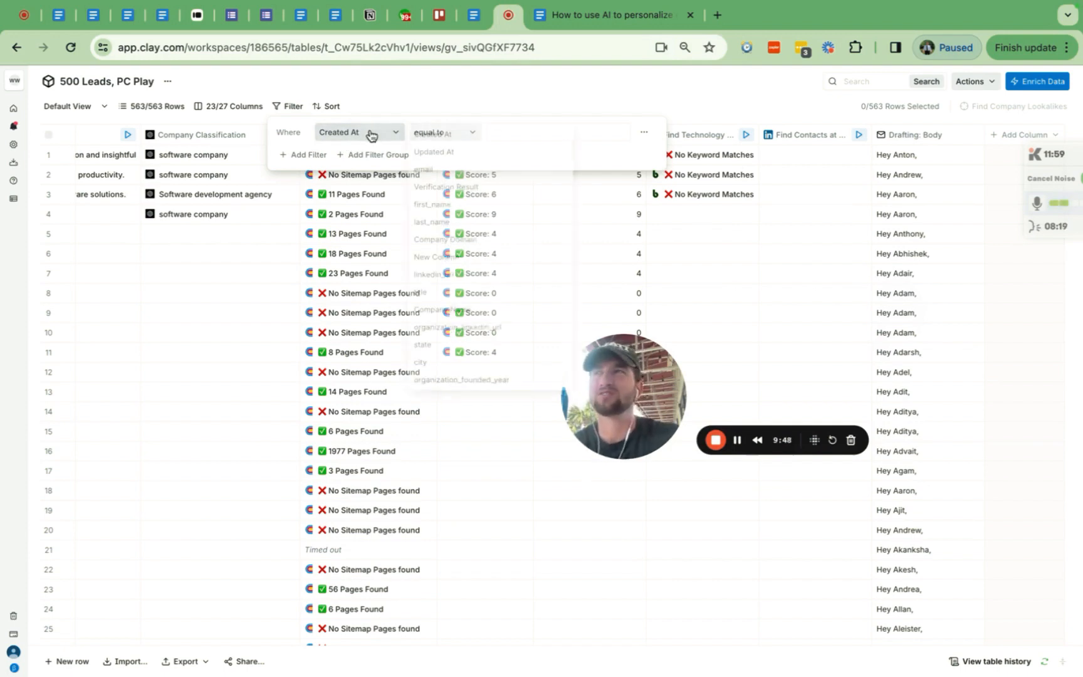
{"action": "scroll", "coordinate": [495, 289], "scroll_direction": "down", "scroll_amount": 5}
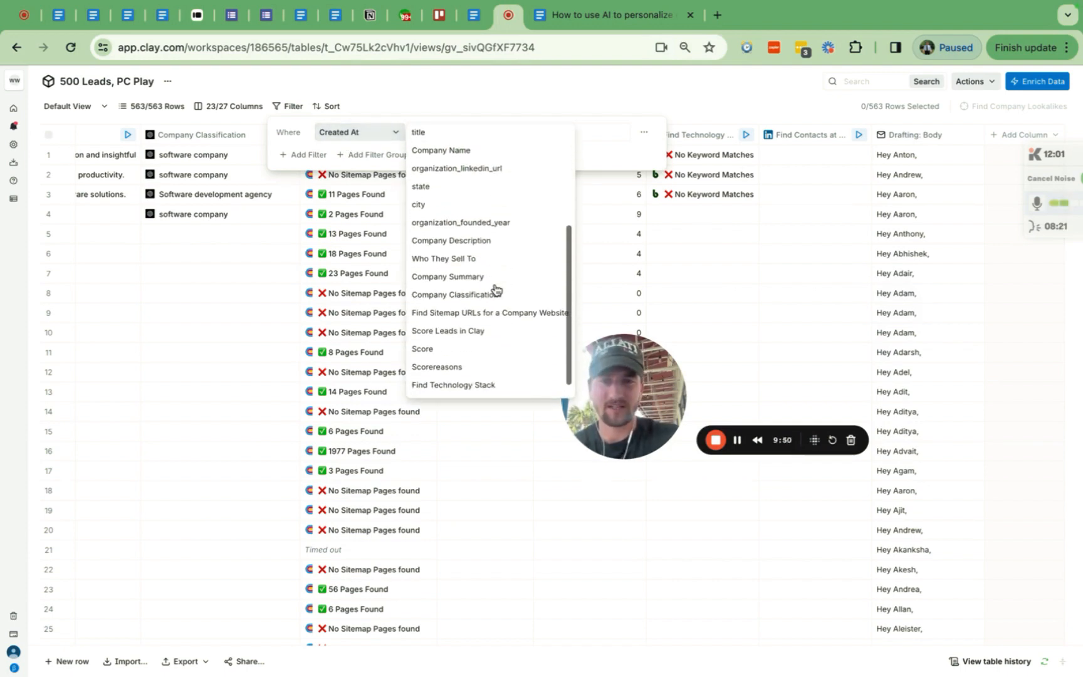
{"action": "left_click", "coordinate": [494, 313]}
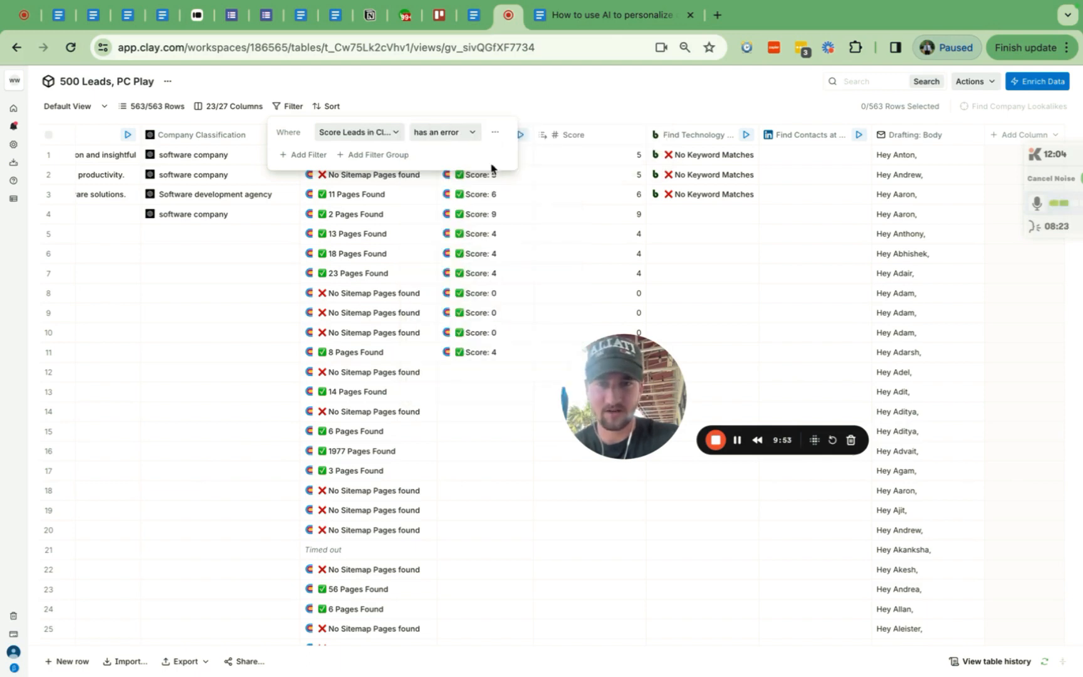
{"action": "left_click", "coordinate": [463, 132]}
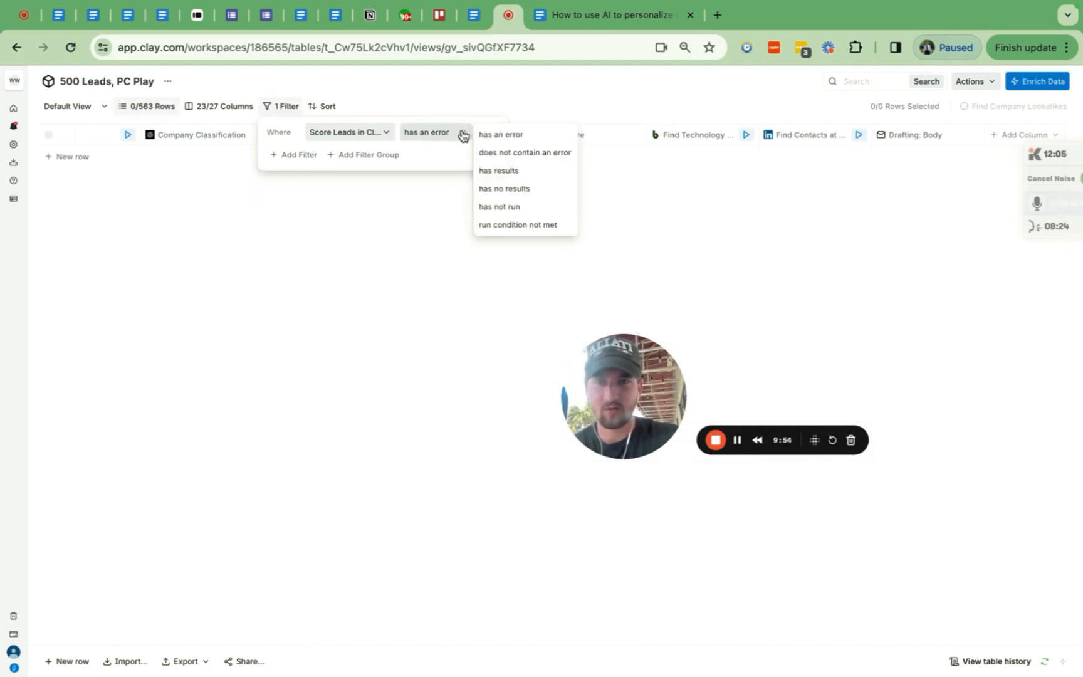
{"action": "left_click", "coordinate": [536, 173]}
- Delete the Score Leads in Clay filter and close the filter settings
{"action": "left_click", "coordinate": [489, 134]}
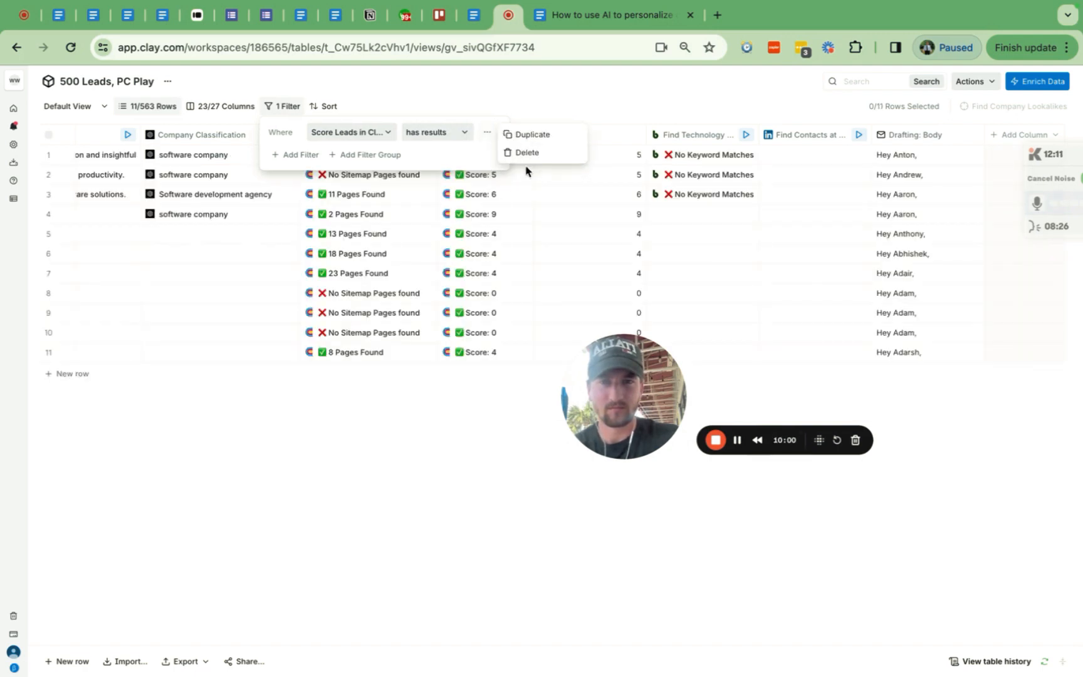
{"action": "left_click", "coordinate": [530, 150]}
{"action": "left_click", "coordinate": [565, 86]}
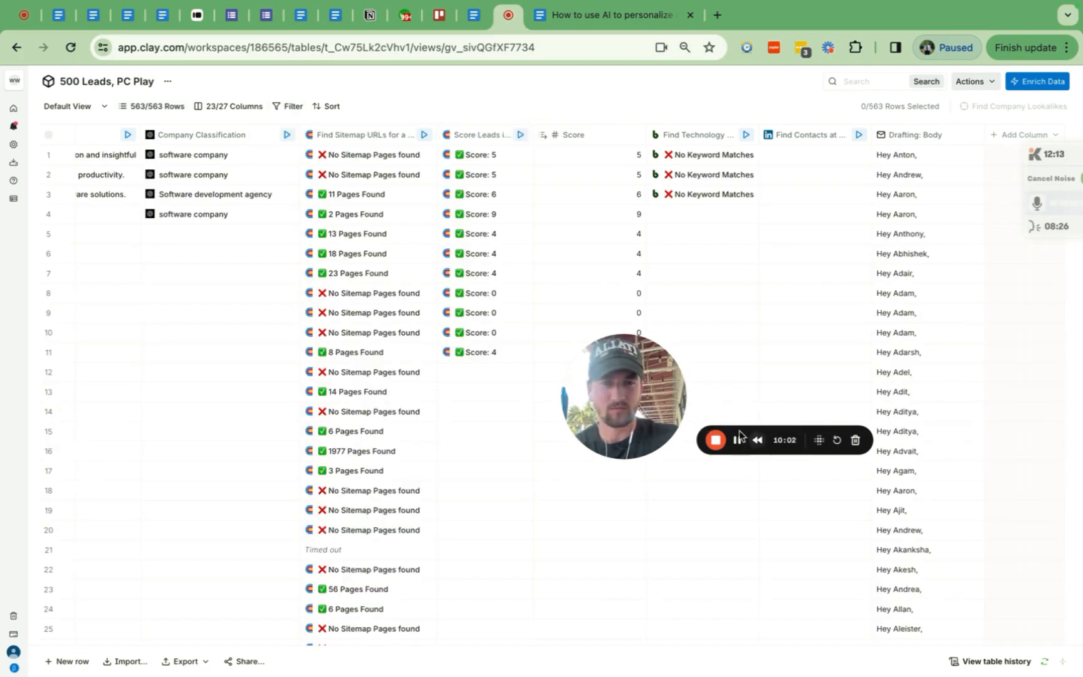
{"action": "left_click", "coordinate": [794, 330]}
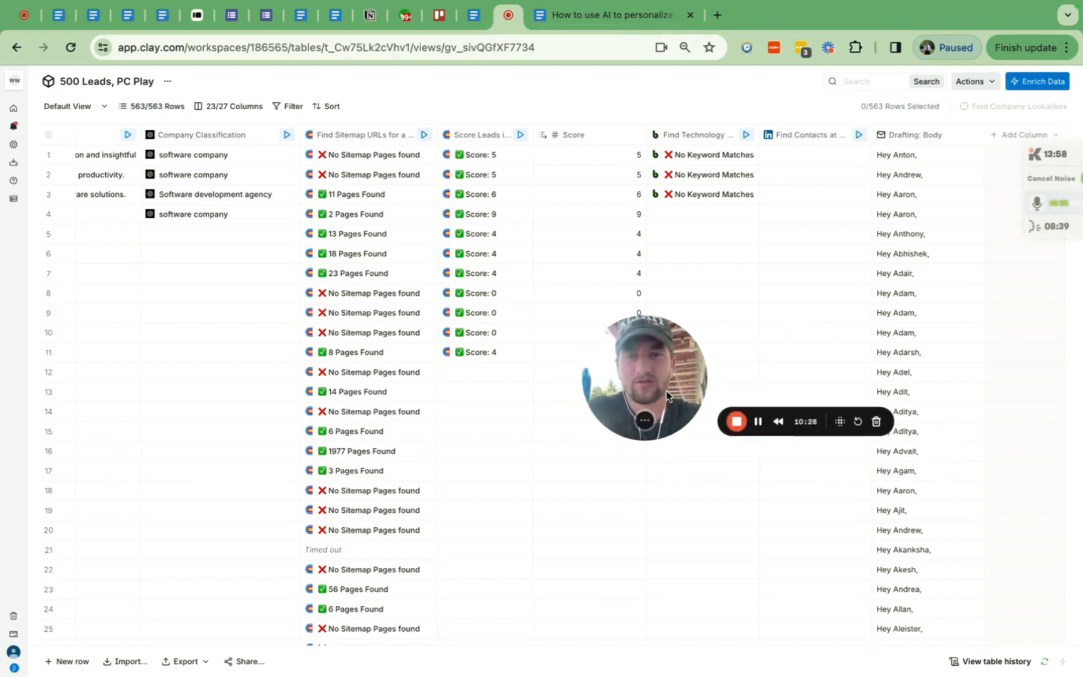
{"action": "left_click_drag", "start_coordinate": [668, 395], "coordinate": [724, 304]}
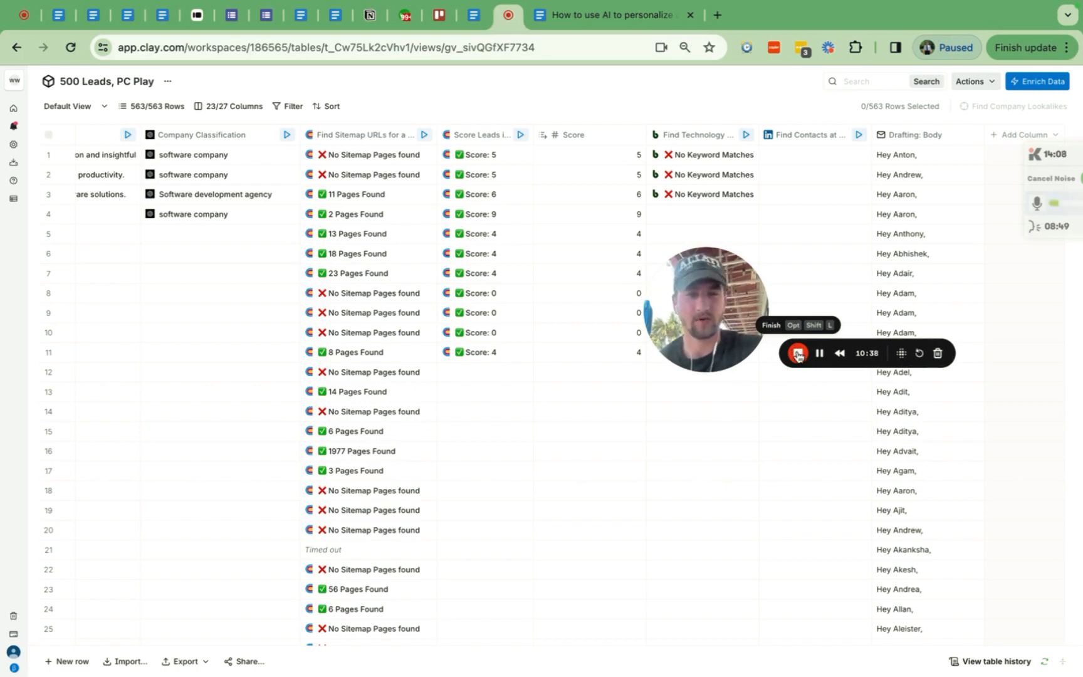
{"action": "left_click_drag", "start_coordinate": [767, 349], "coordinate": [798, 322]}
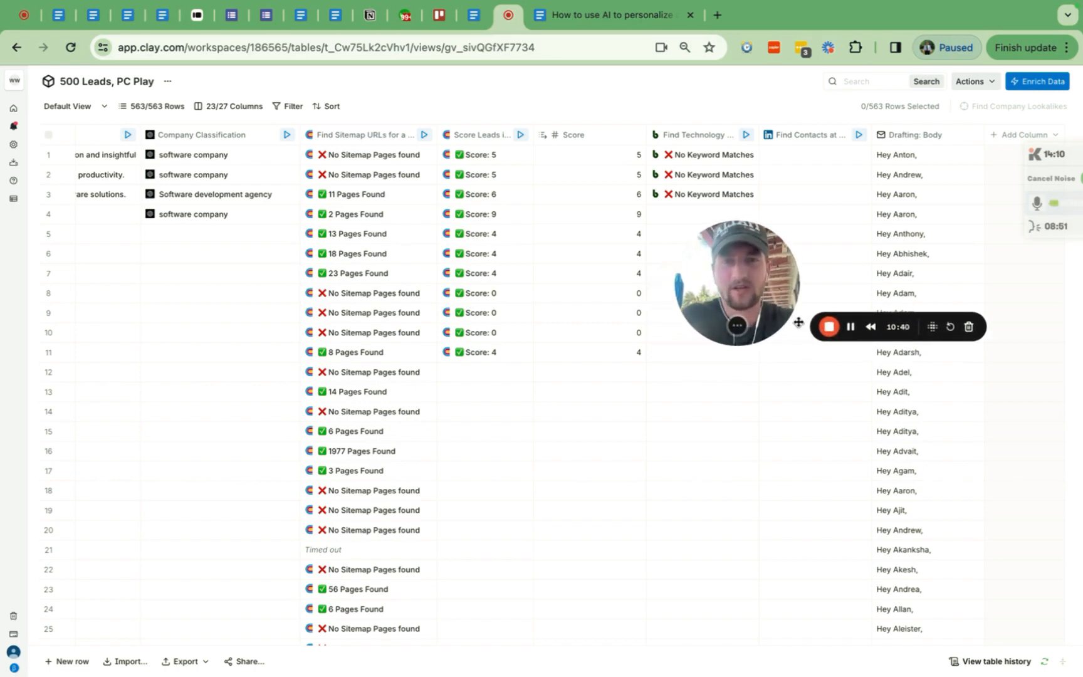